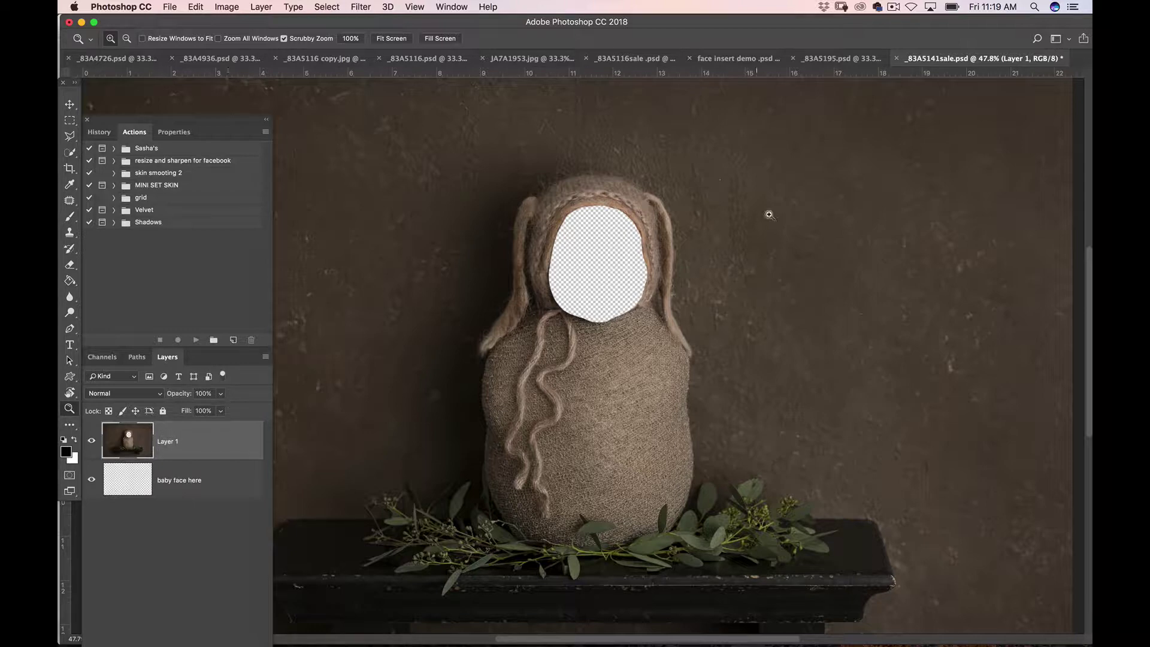
Copy the baby face layer from _83A5195.psd into the _83A5141sale.psd composition
left_click(832, 58)
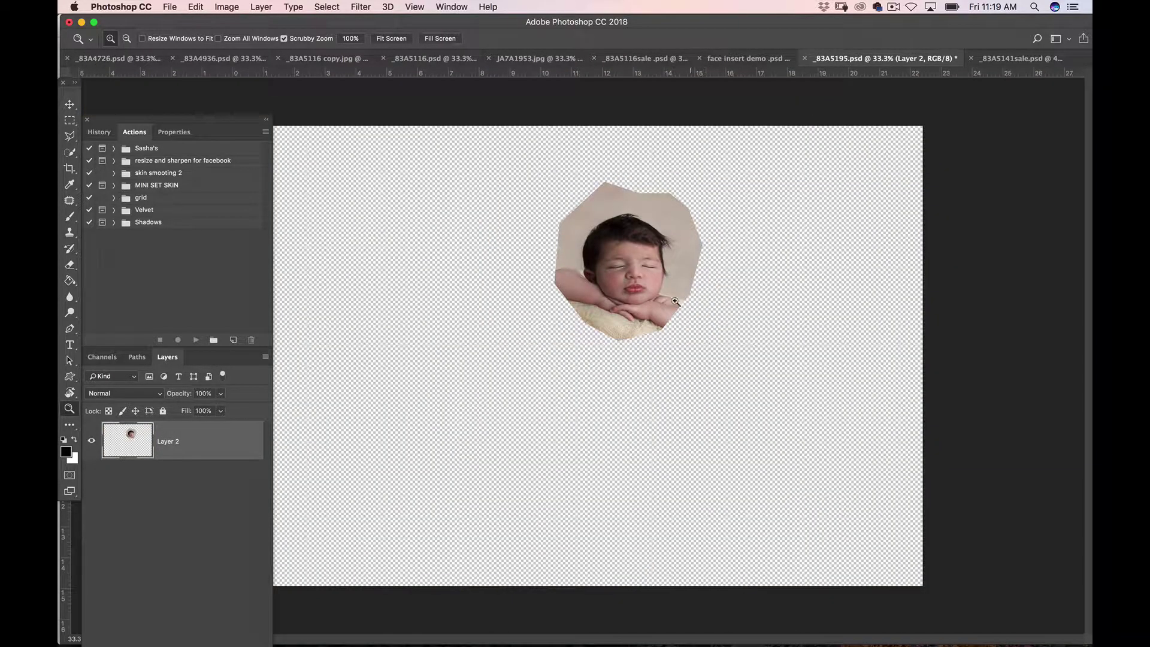
left_click_drag(617, 297, 683, 281)
left_click_drag(633, 367, 606, 427)
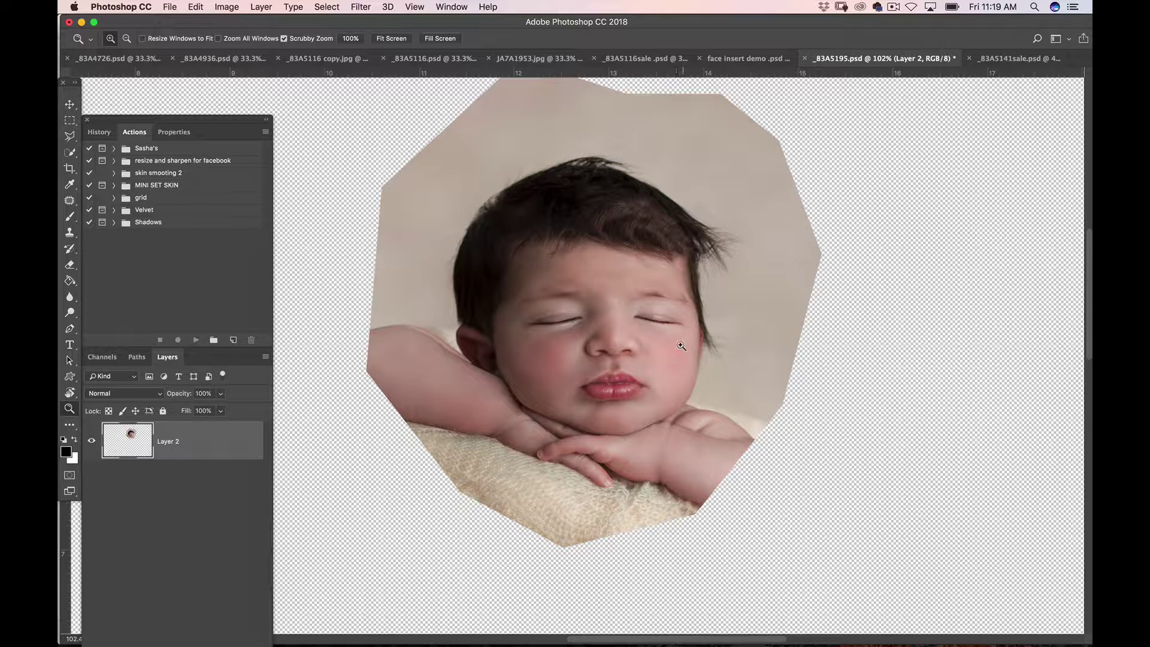
left_click(69, 104)
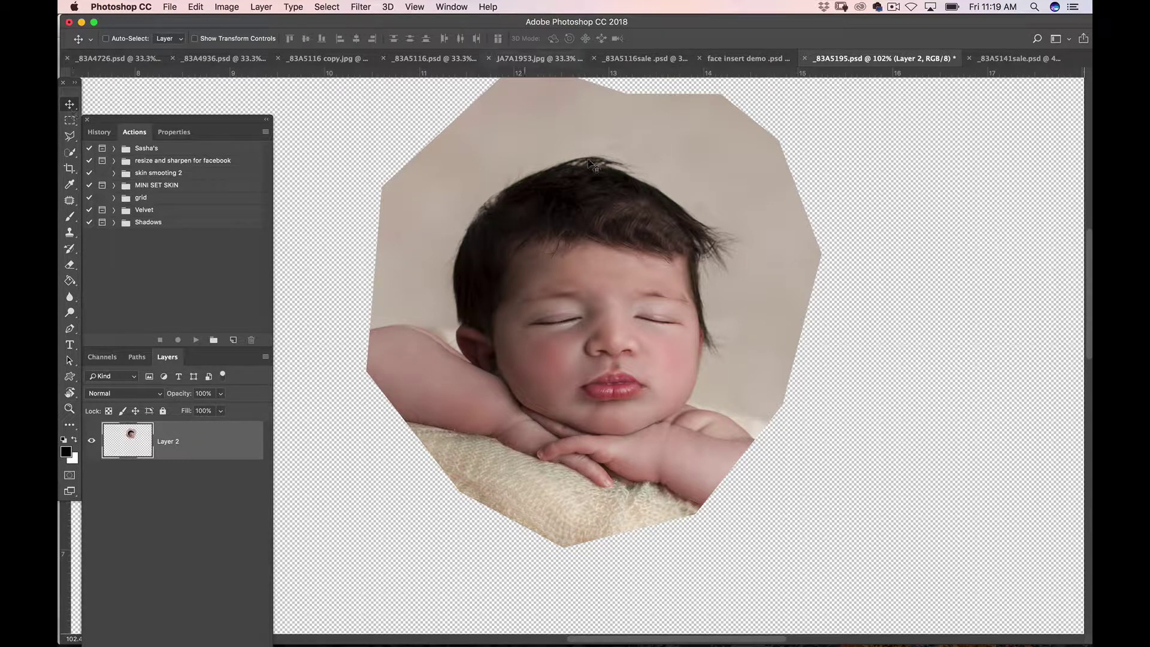
left_click_drag(624, 327, 964, 91)
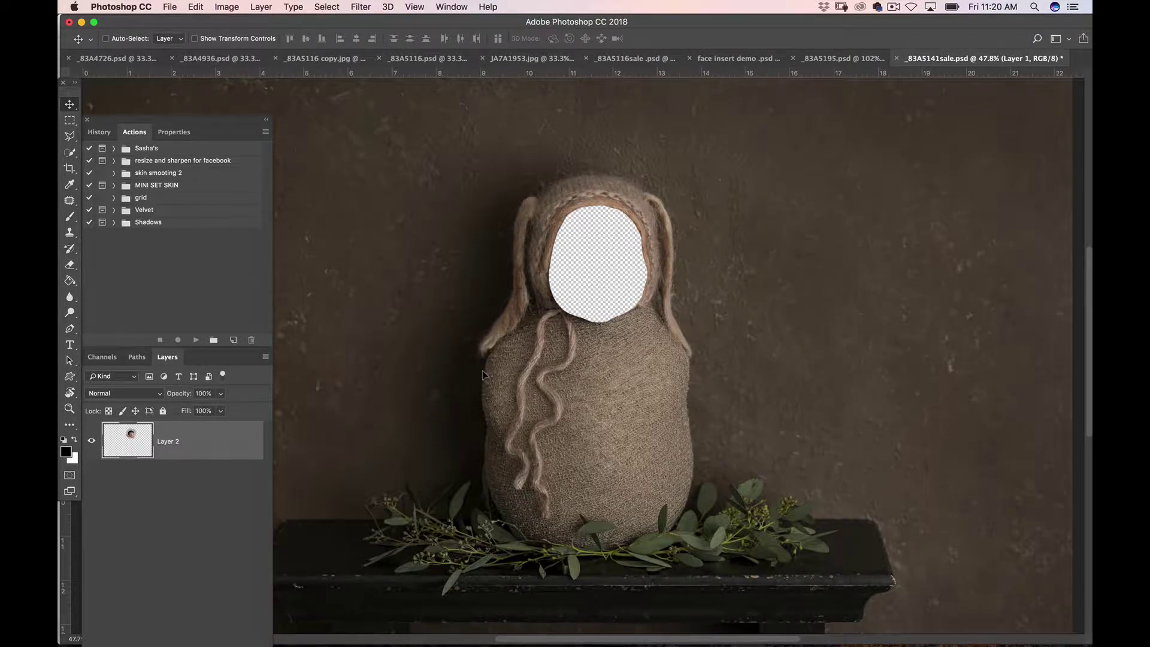
left_click_drag(955, 60, 661, 329)
left_click_drag(473, 376, 472, 379)
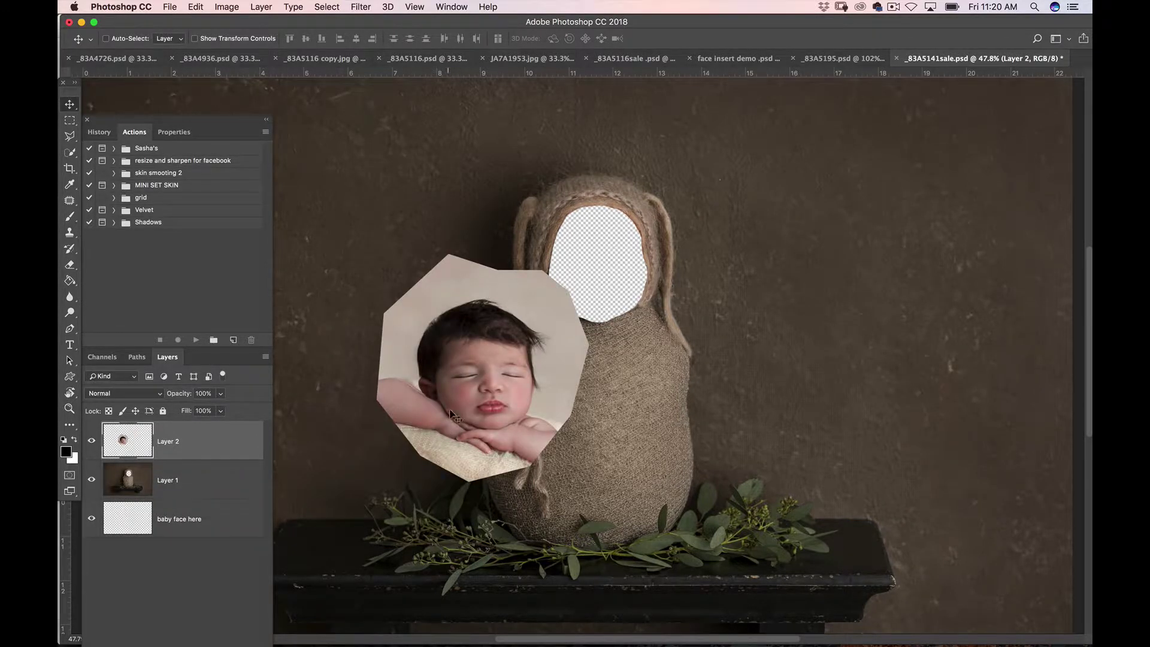
Position the baby face over the bonnet's opening and place its layer beneath Layer 1
left_click_drag(446, 427, 565, 297)
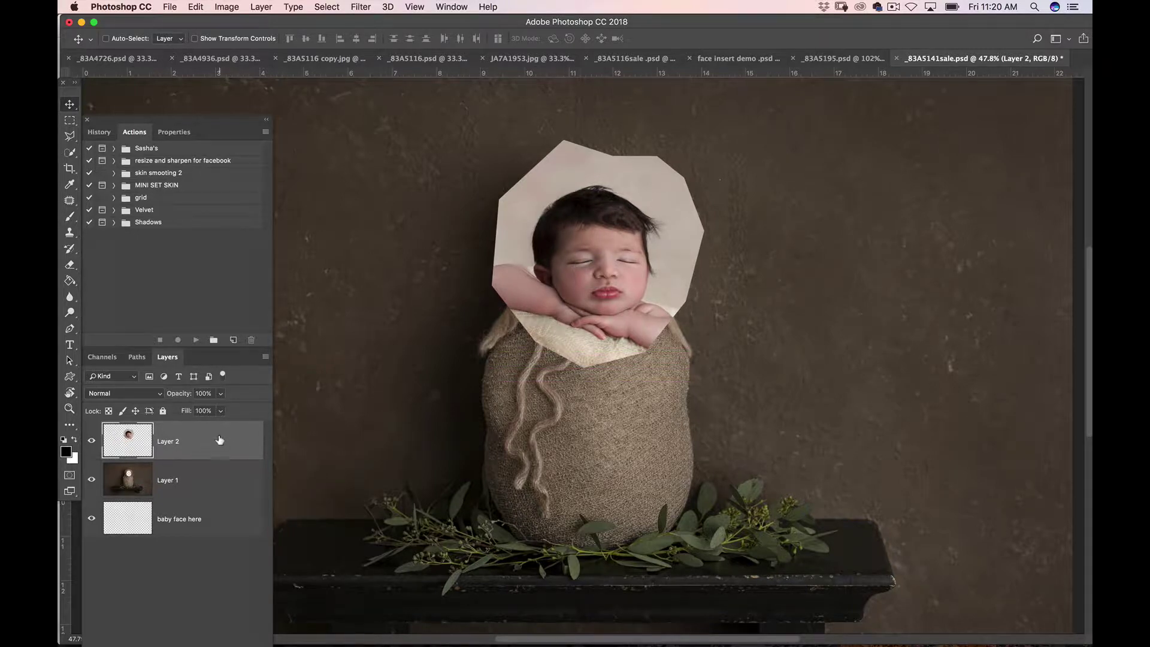
left_click_drag(213, 438, 192, 501)
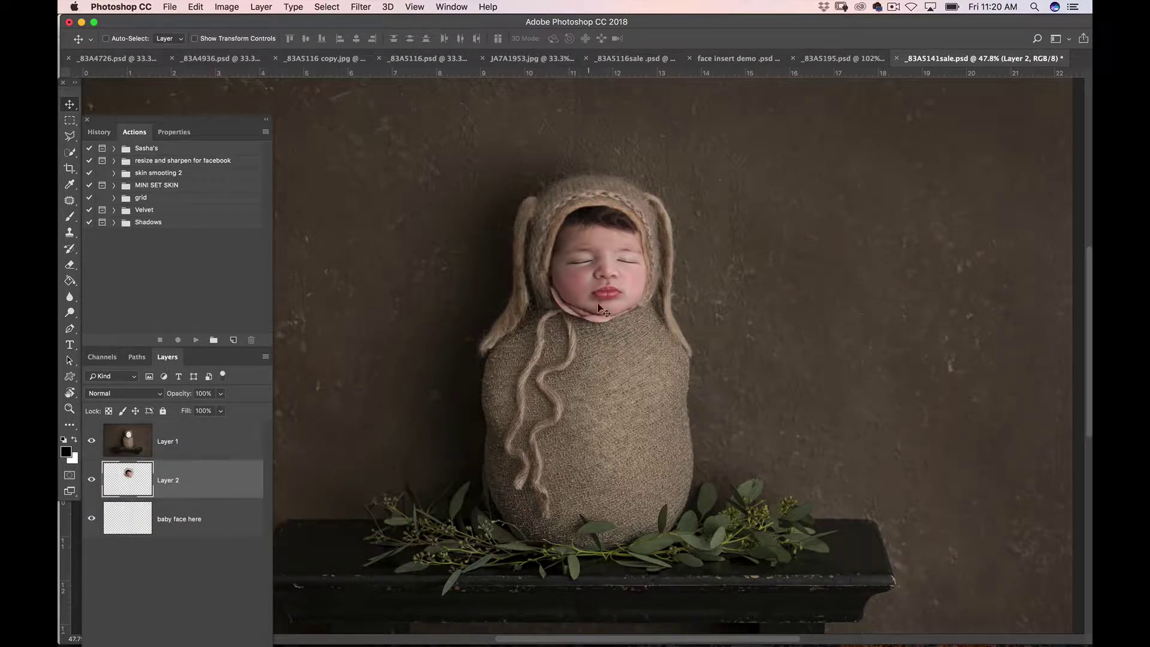
left_click_drag(613, 288, 614, 293)
Lower Layer 1's opacity to 51% and shift the Layer 2 face slightly to align it with the bonnet opening
left_click(207, 443)
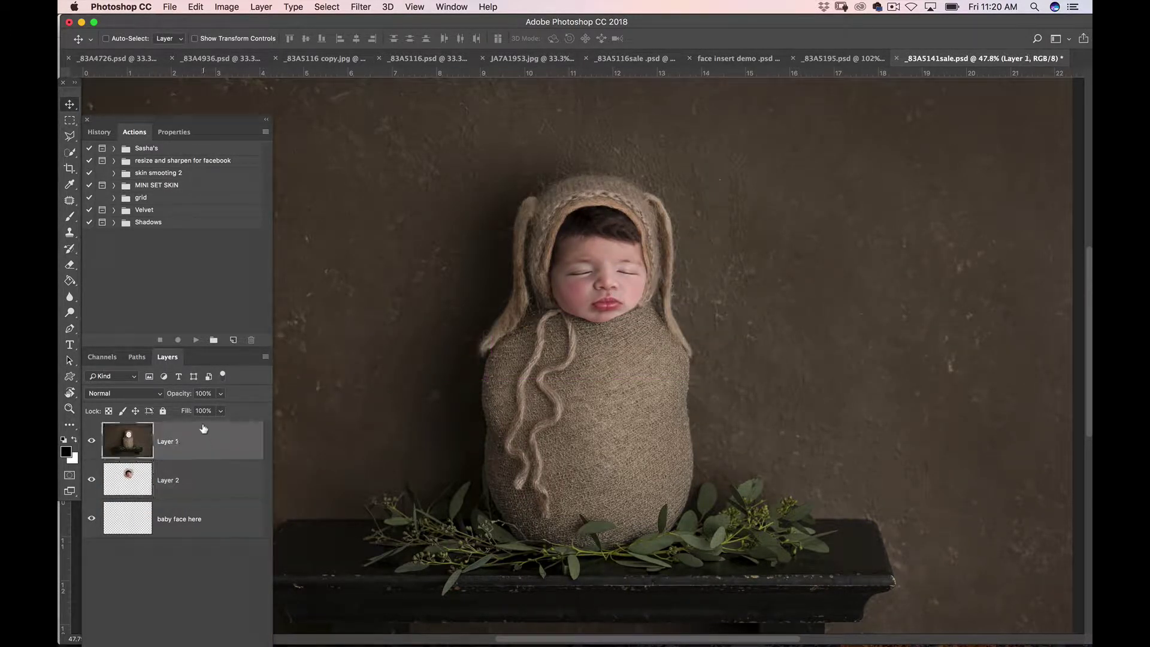
mouse_move(188, 396)
left_mouse_down()
mouse_move(150, 396)
mouse_move(190, 398)
left_mouse_up()
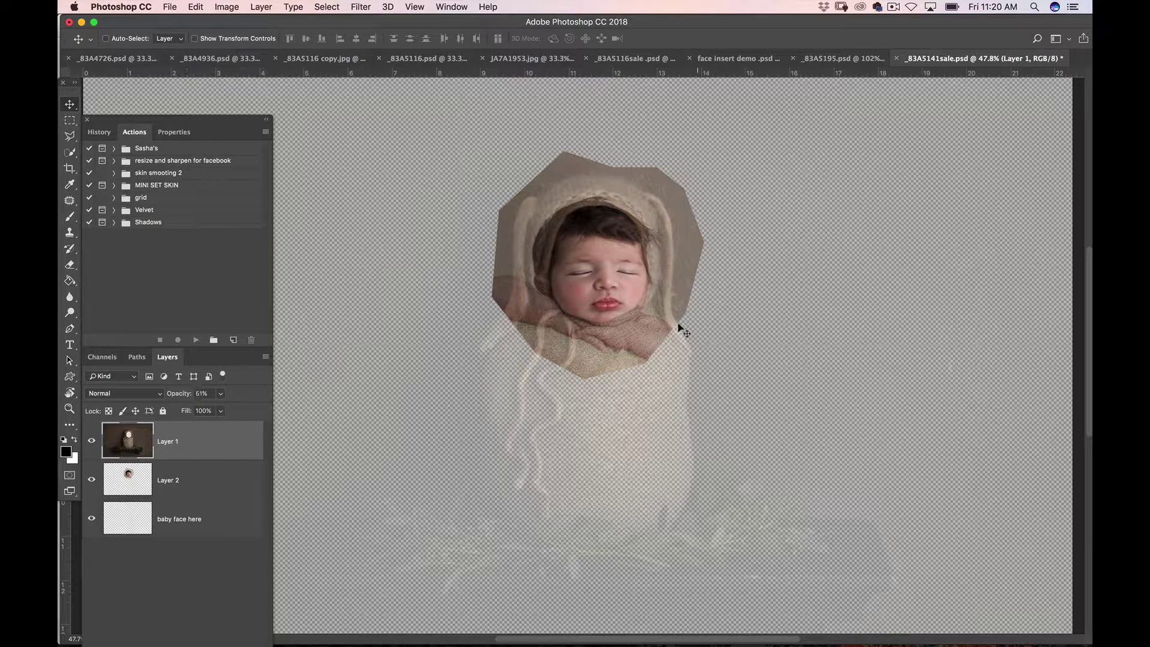
key("z")
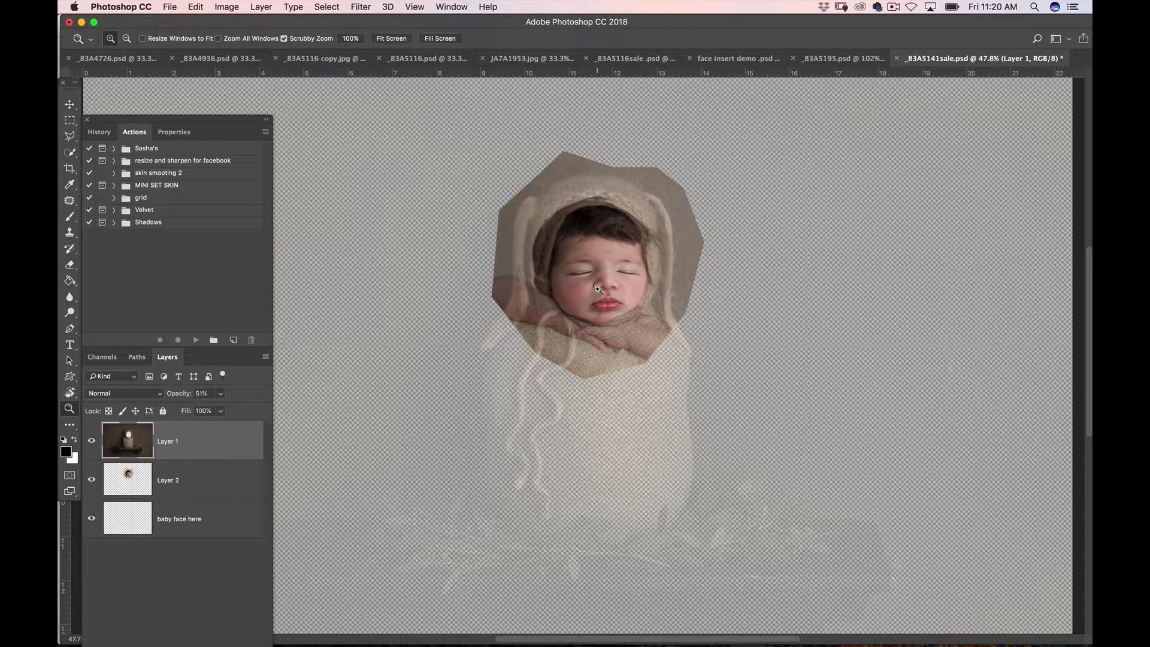
left_click_drag(599, 288, 658, 286)
left_click_drag(629, 322, 604, 430)
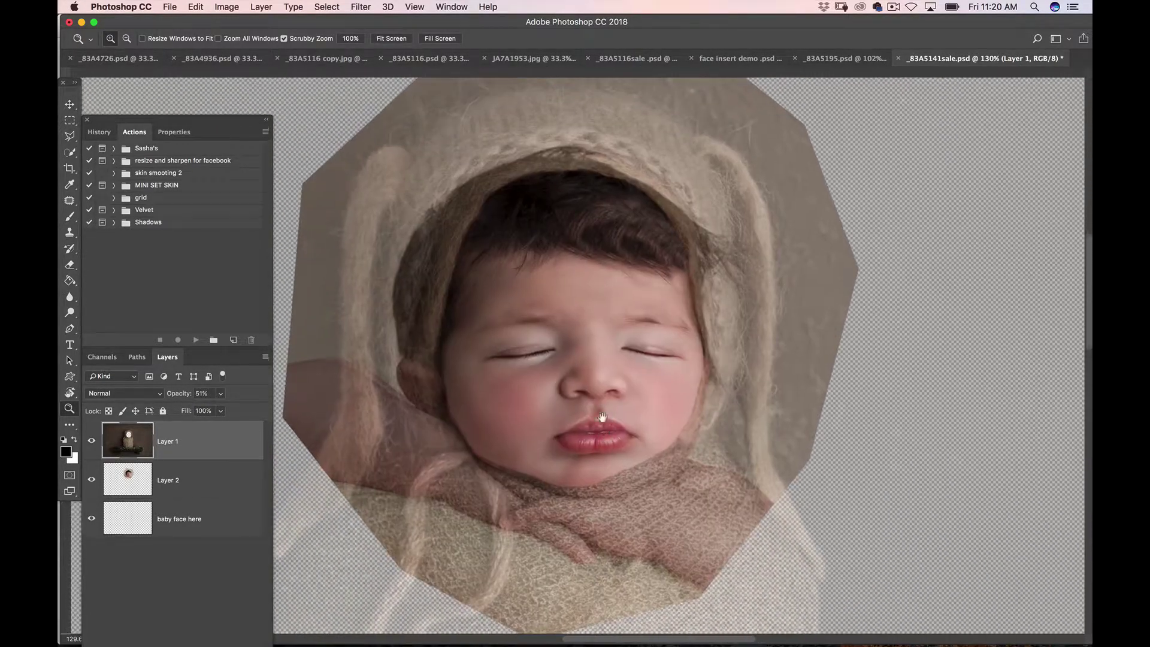
left_click(191, 487)
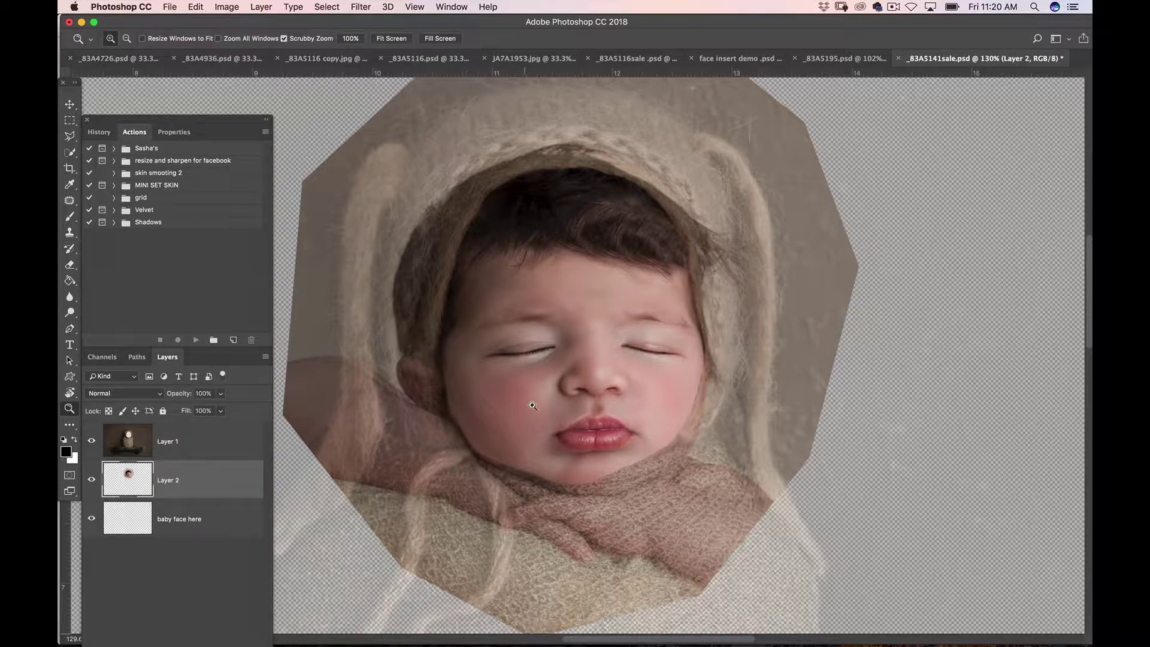
left_click(71, 105)
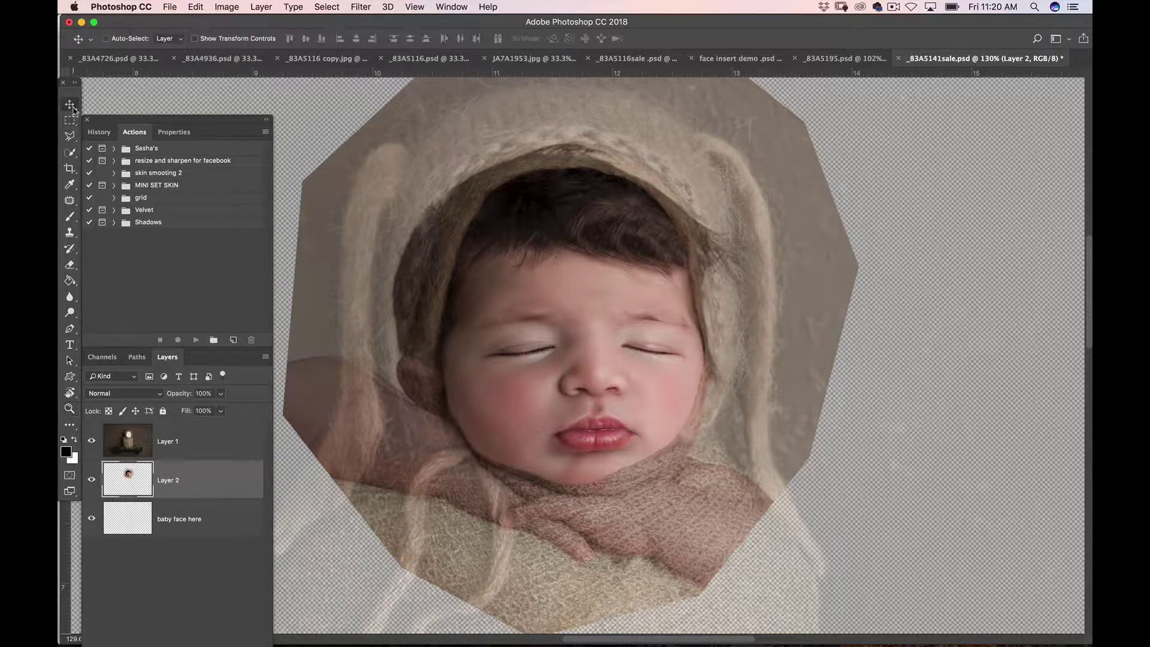
left_click_drag(578, 341, 542, 334)
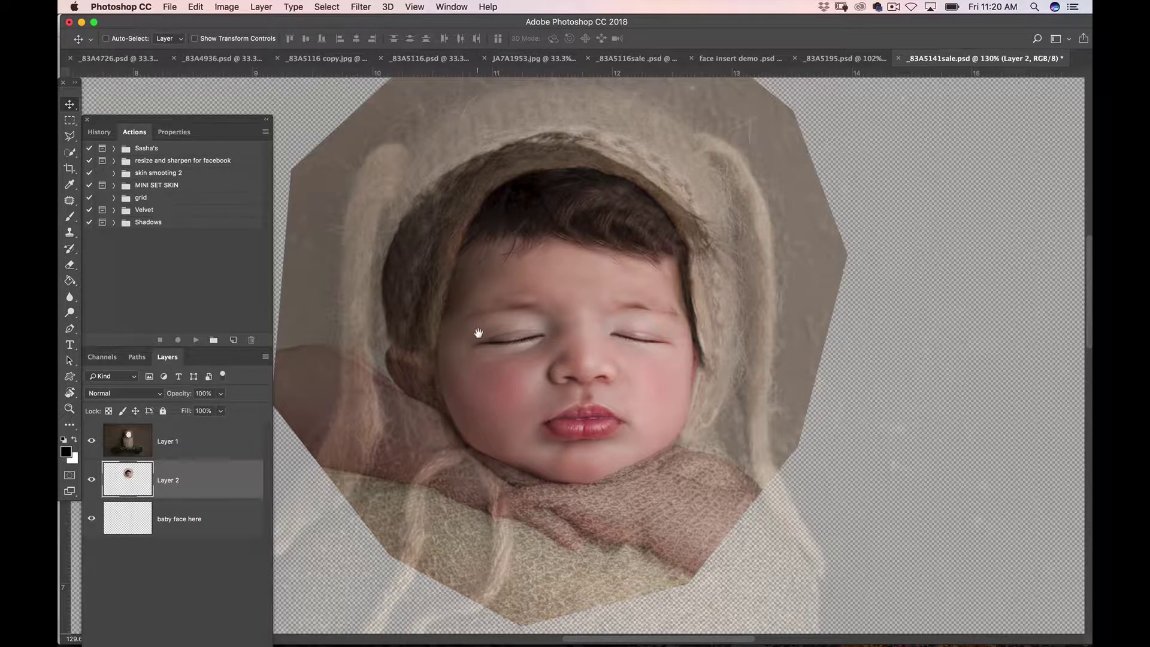
Reduce Layer 1's opacity to 36%
scroll(480, 328, "up", 3)
left_click(192, 442)
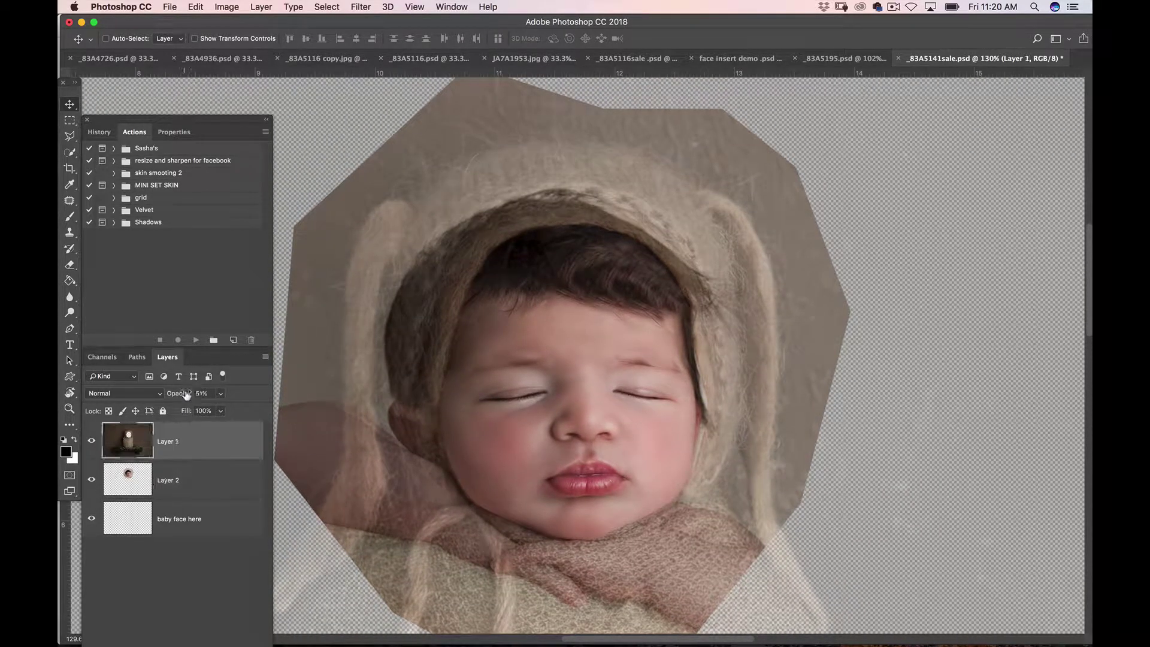
left_click_drag(182, 396, 177, 401)
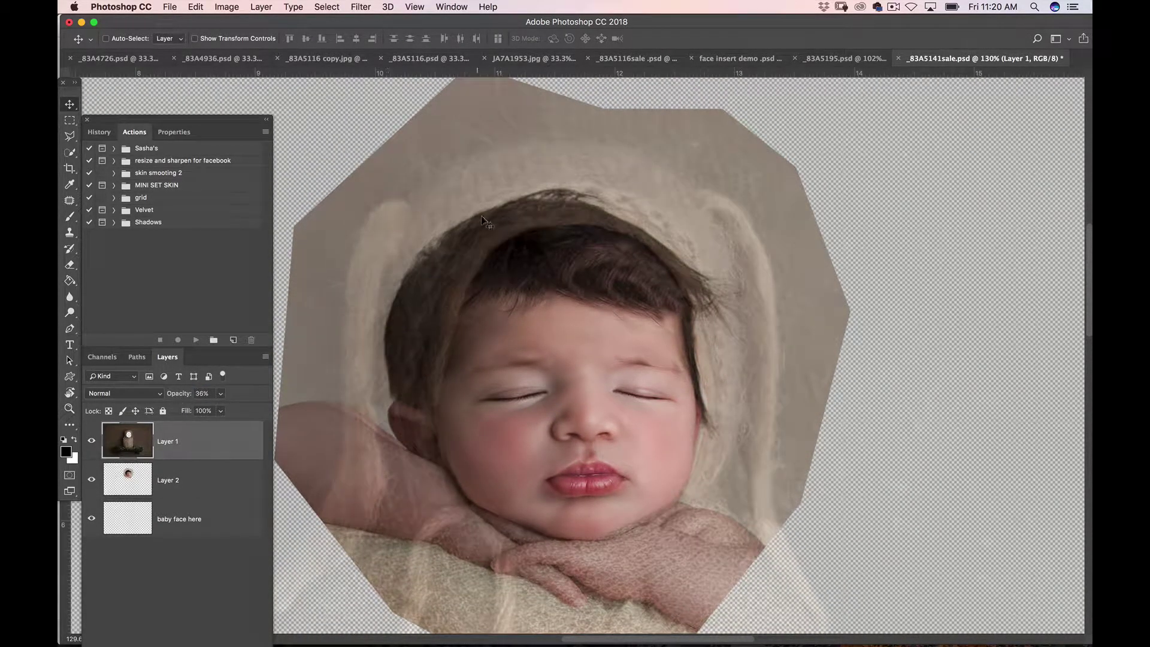
Free Transform the Layer 2 baby face and scale it proportionally to about 107%
left_click(210, 478)
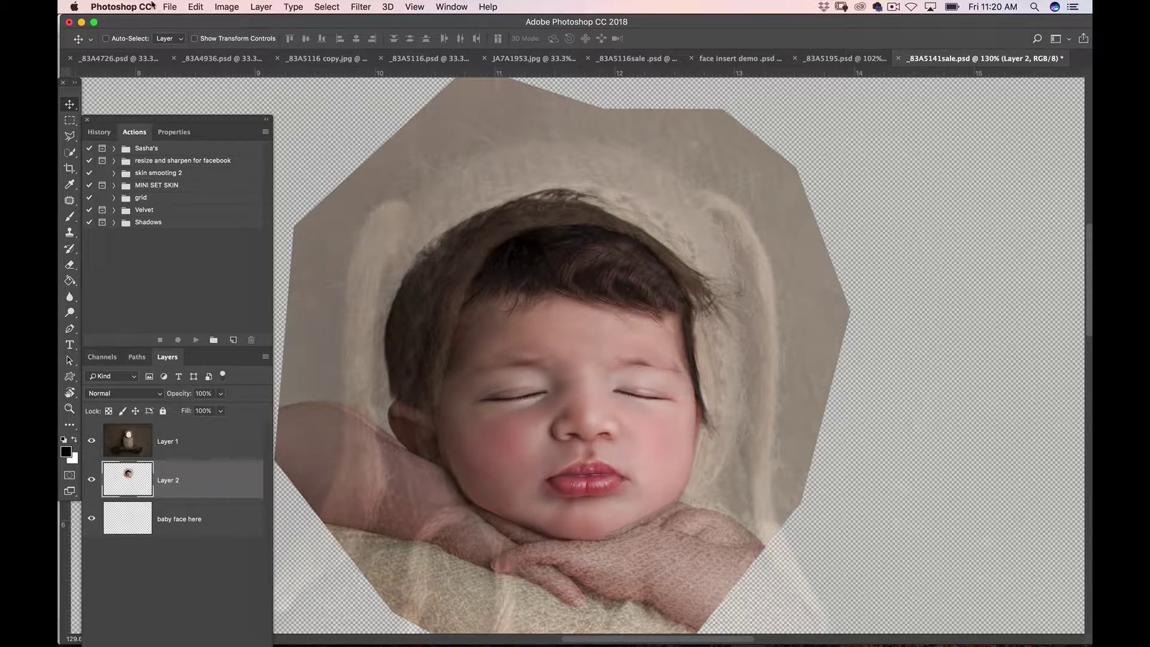
left_click(196, 6)
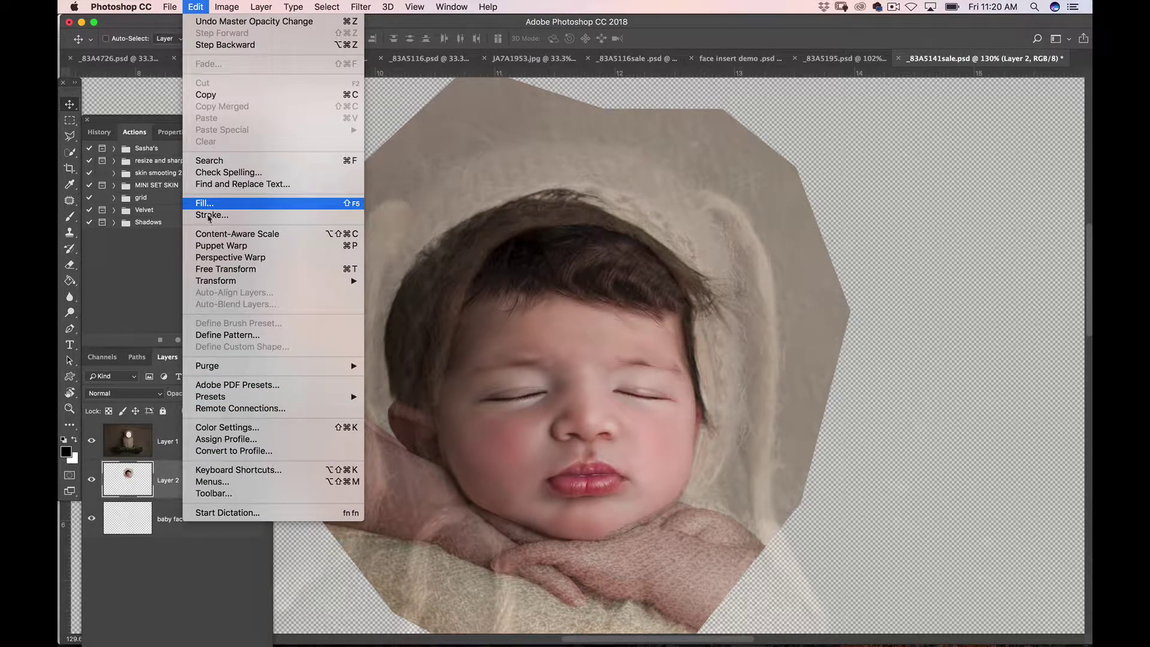
left_click(228, 271)
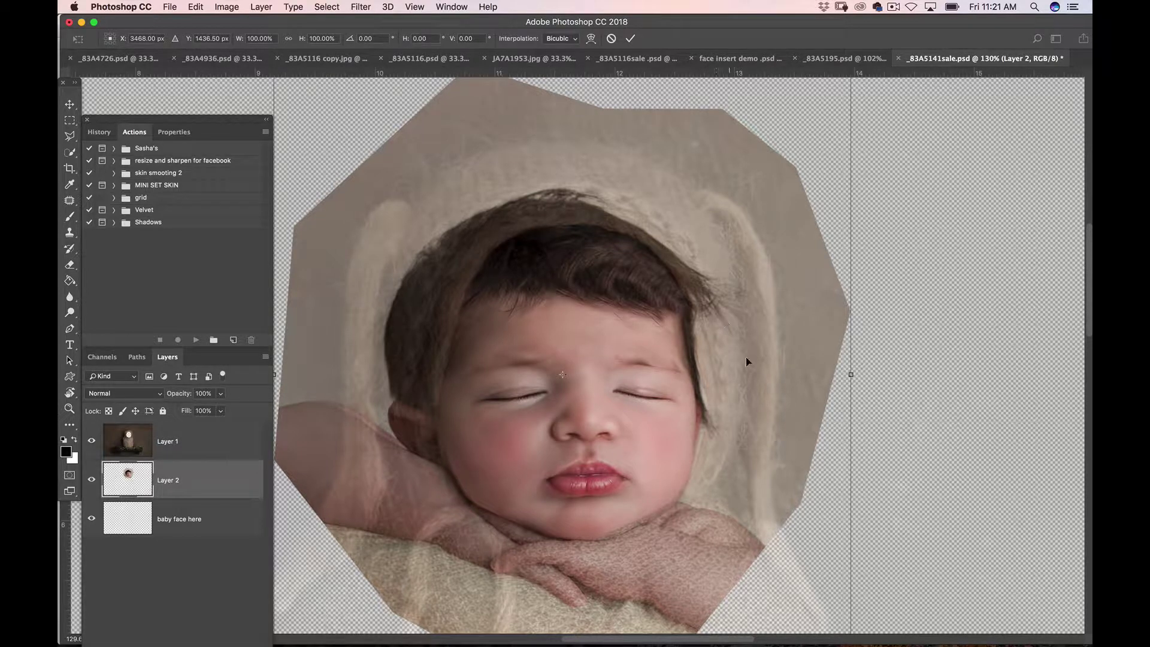
left_click_drag(648, 450, 664, 501)
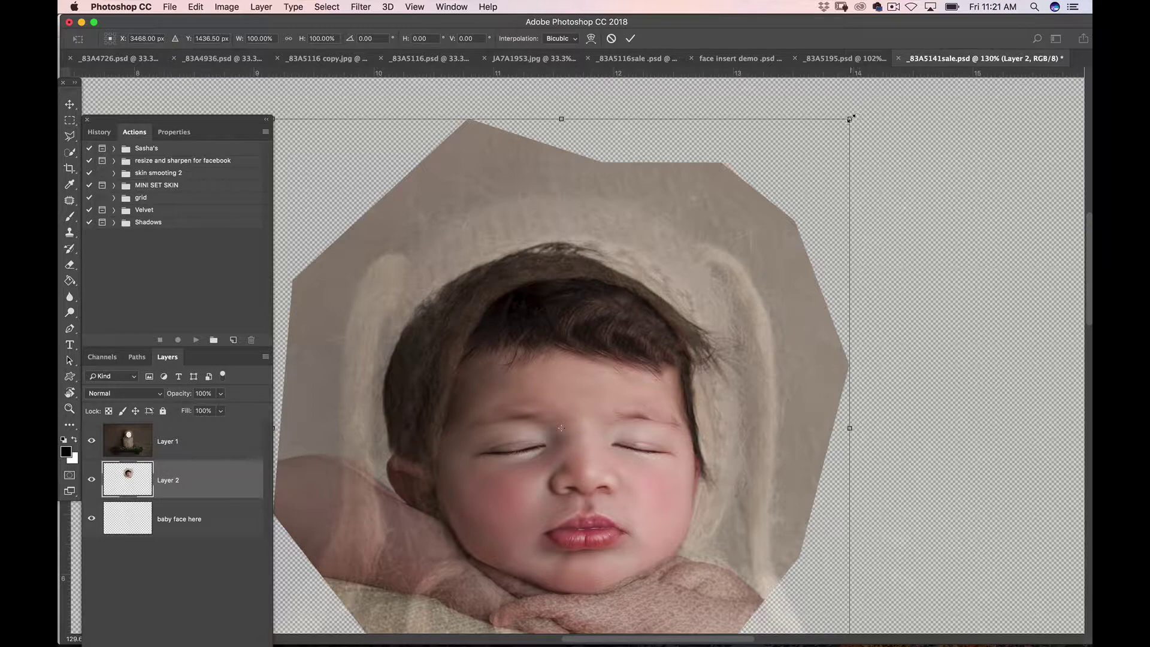
left_click_drag(850, 118, 907, 90)
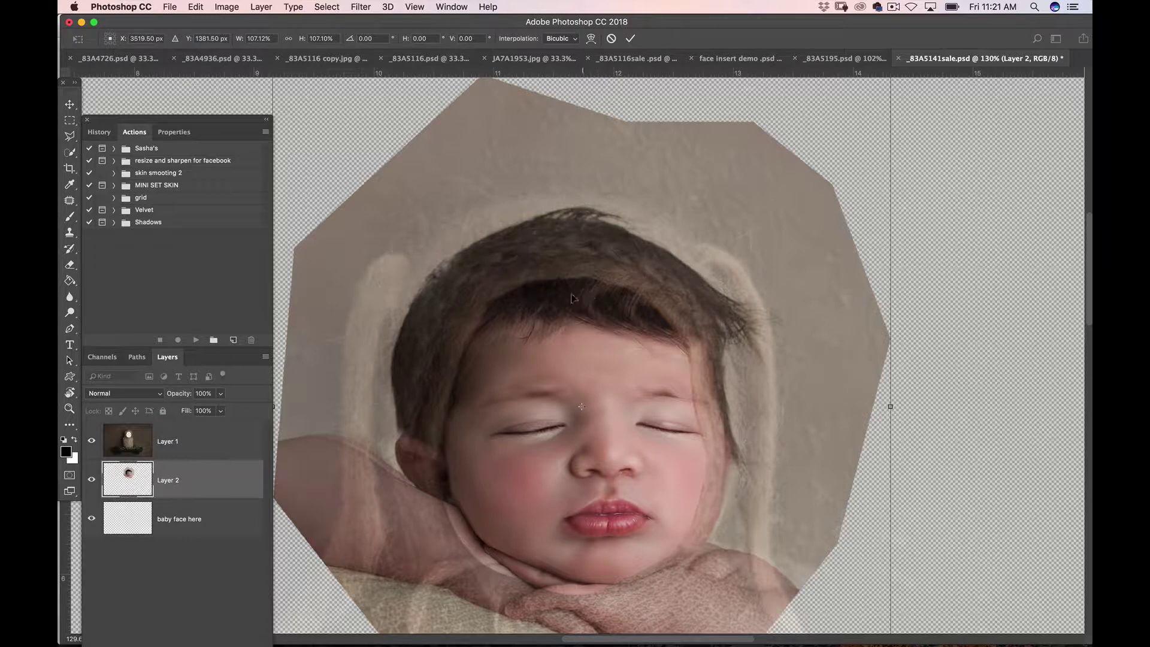
Reposition the face in the bonnet opening, rotate it about 3.16° clockwise and apply the transform
left_click_drag(611, 507, 576, 514)
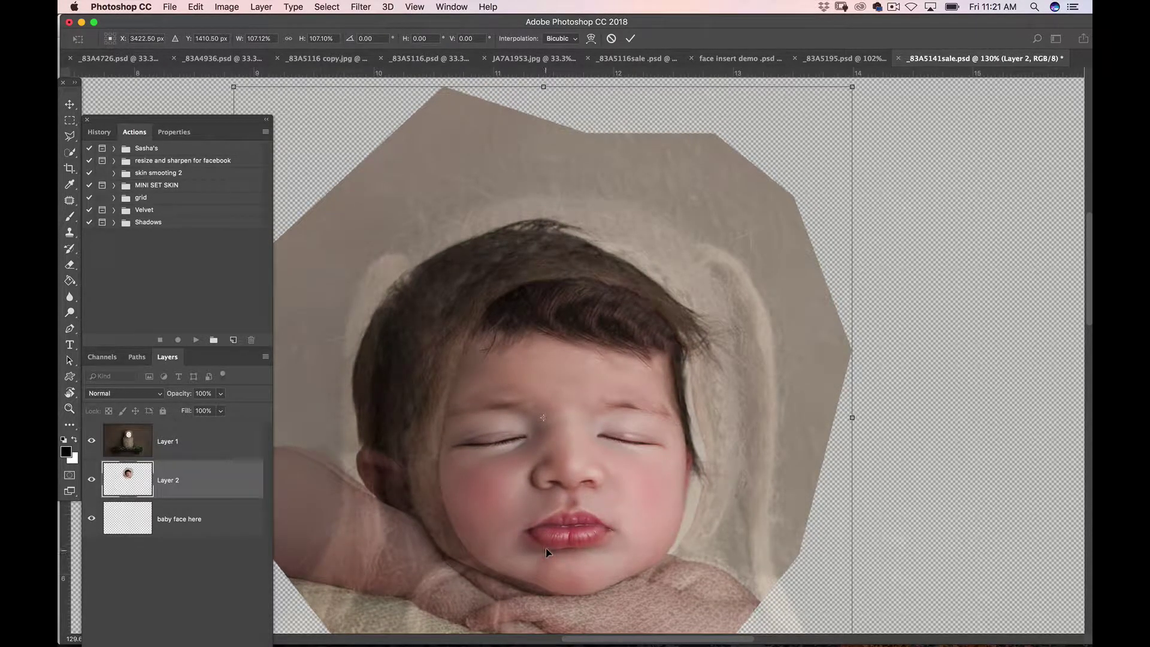
left_click_drag(966, 415, 958, 436)
mouse_move(782, 379)
left_mouse_down()
mouse_move(799, 370)
mouse_move(788, 384)
left_mouse_up()
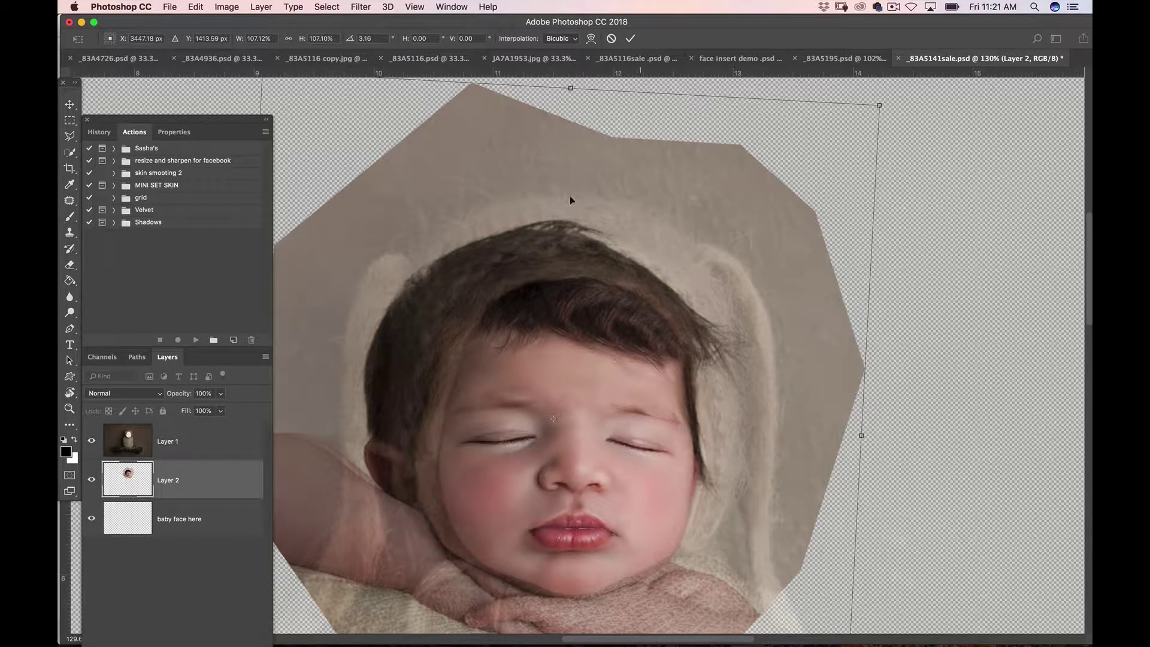
left_click(630, 38)
Set Layer 1's opacity to 100% and check how the face fits along the bonnet's inner edge
left_click(233, 445)
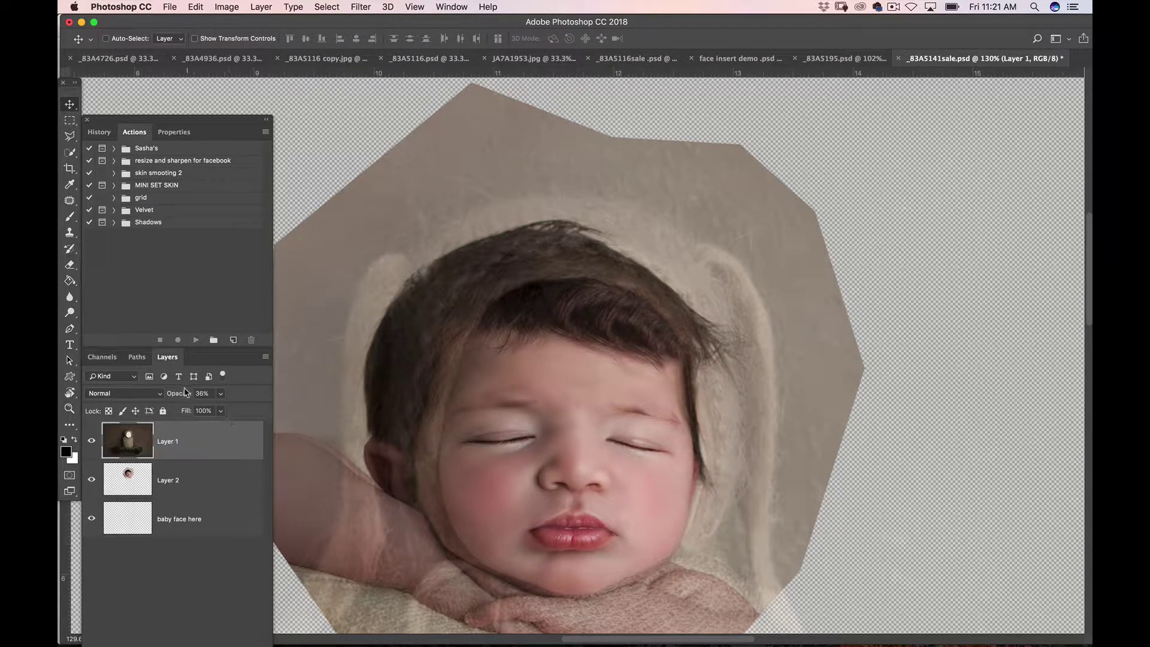
left_click_drag(176, 396, 294, 397)
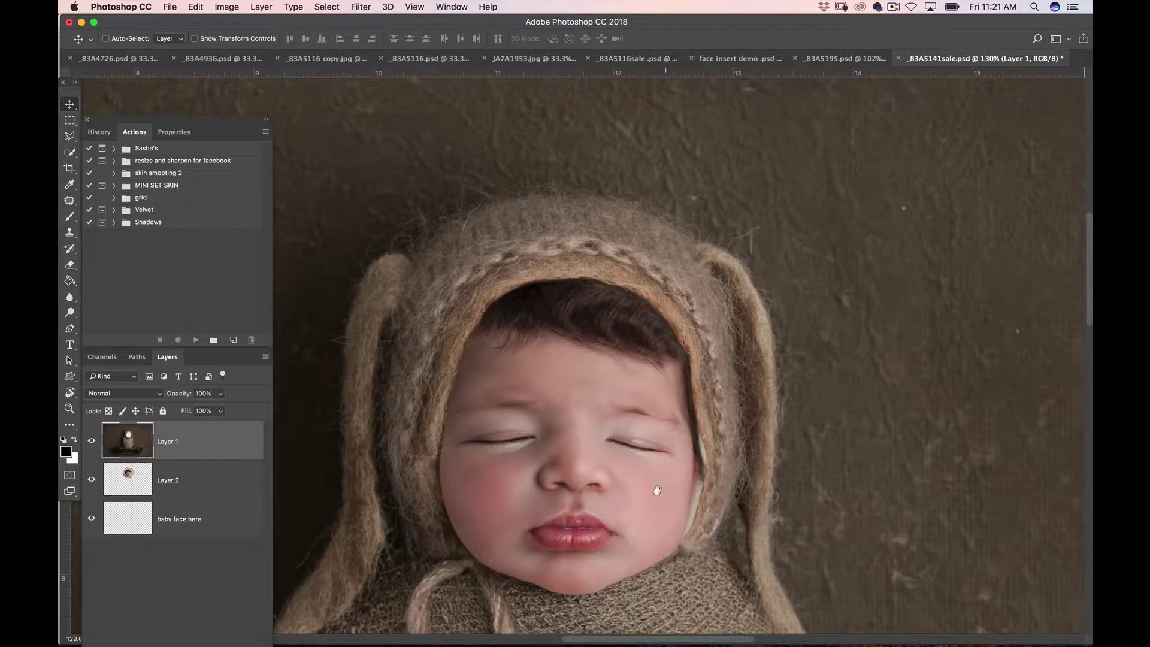
left_click_drag(657, 482, 688, 327)
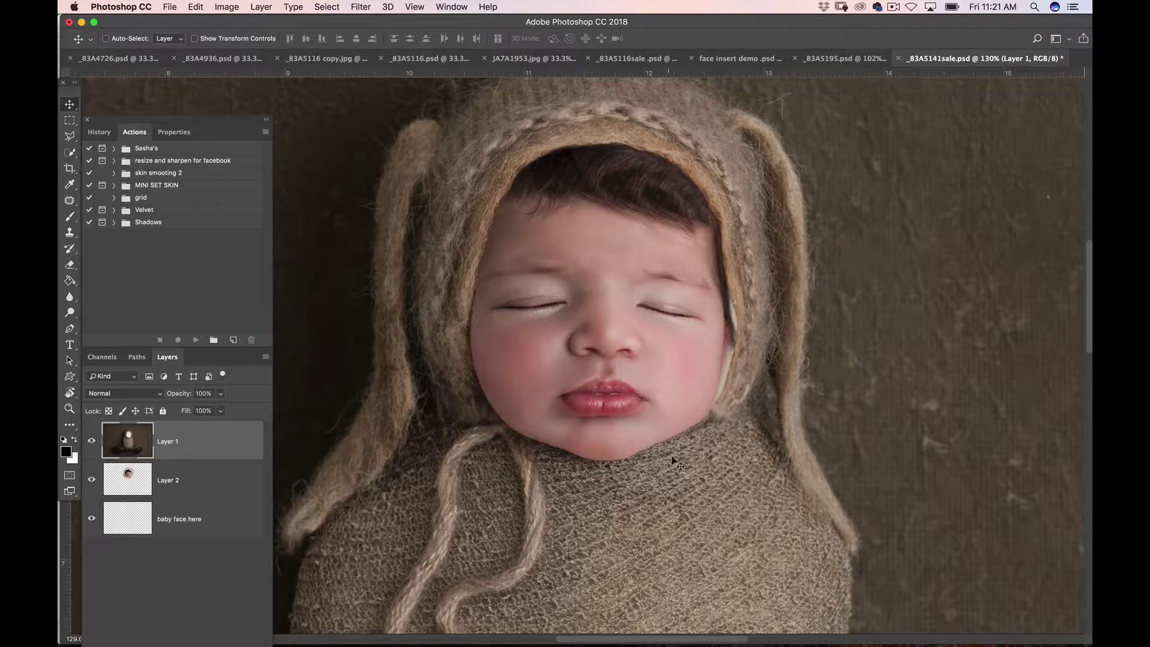
key("z")
left_click_drag(745, 437, 716, 441)
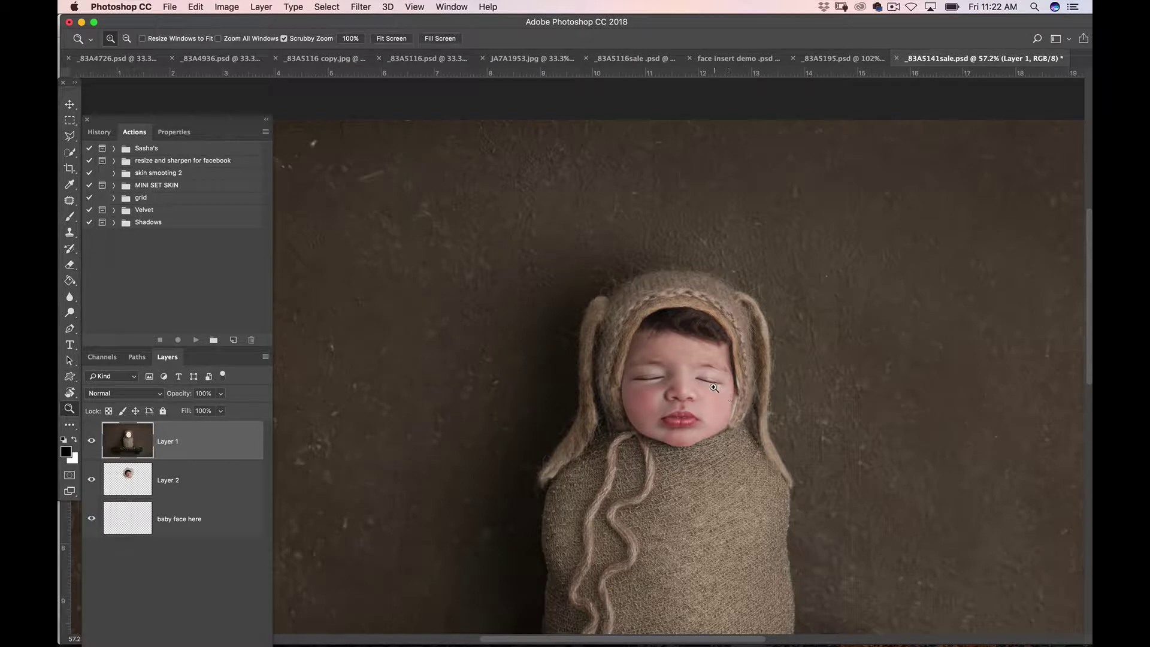
left_click_drag(738, 437, 741, 422)
left_click_drag(699, 371, 672, 544)
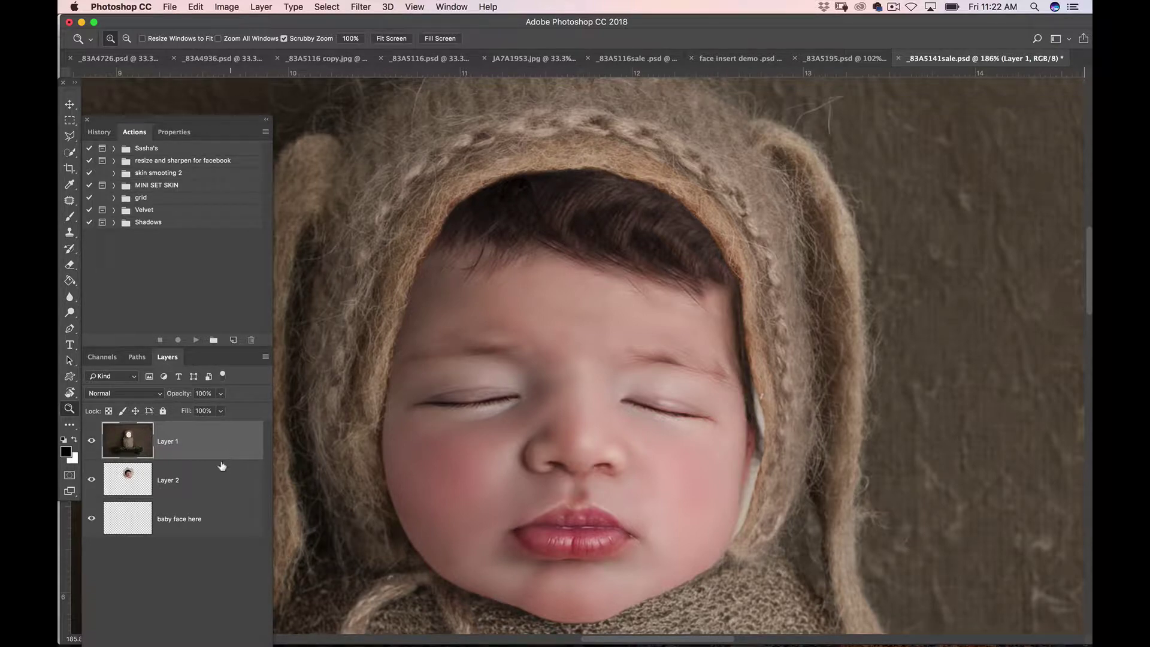
left_click(359, 7)
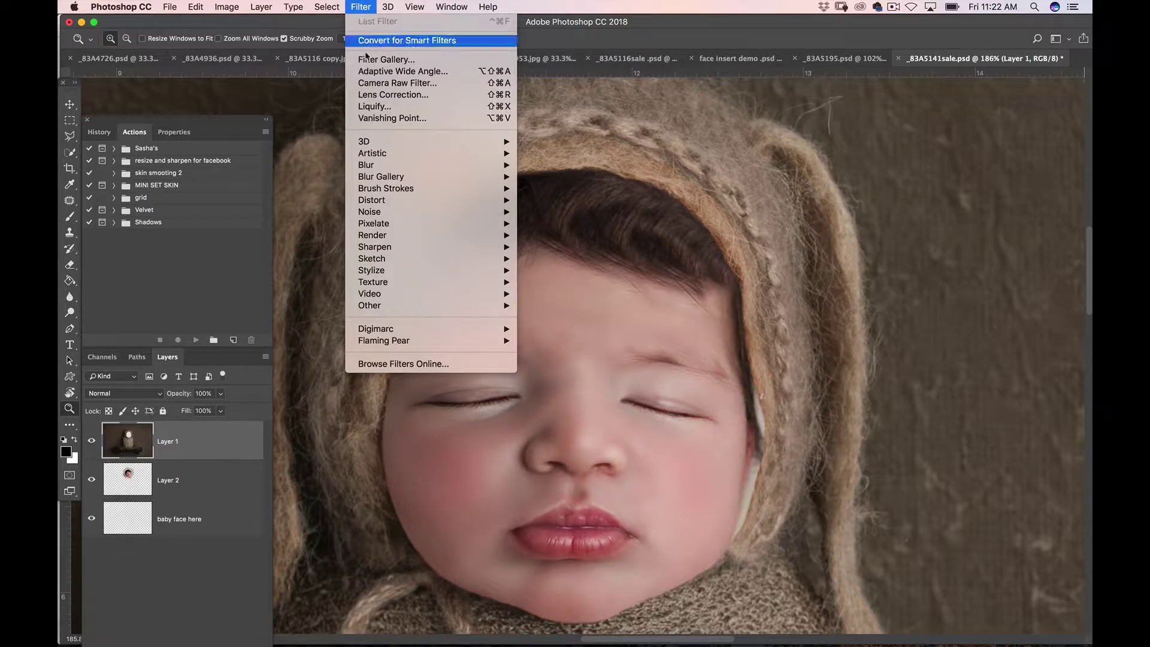
left_click(374, 106)
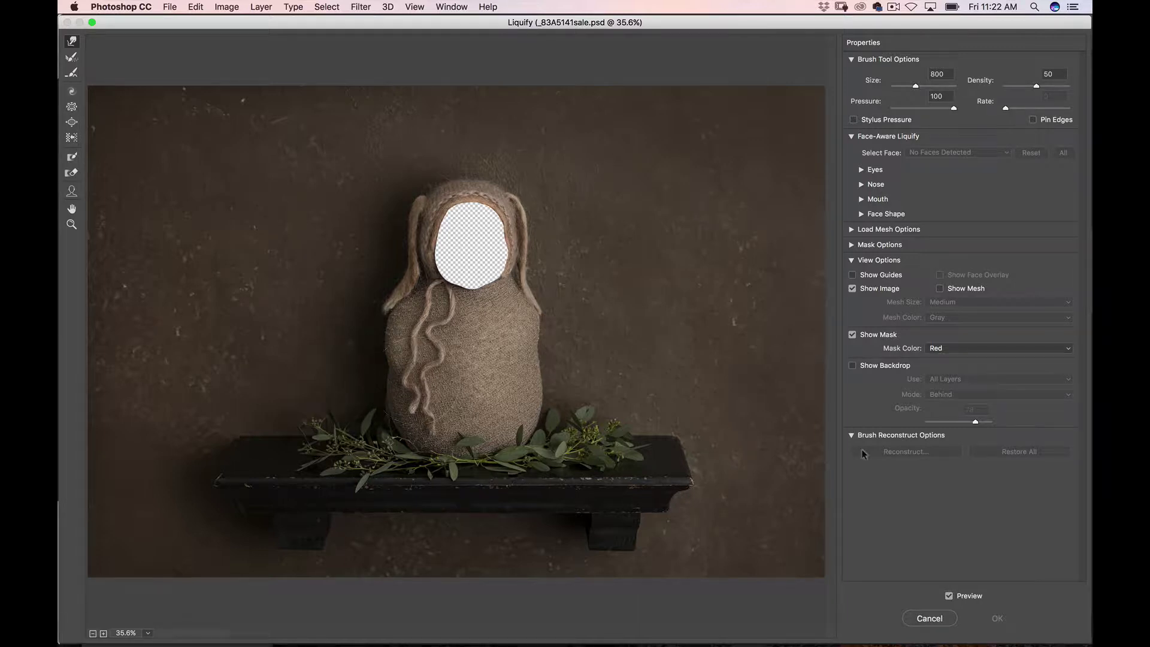
left_click(853, 365)
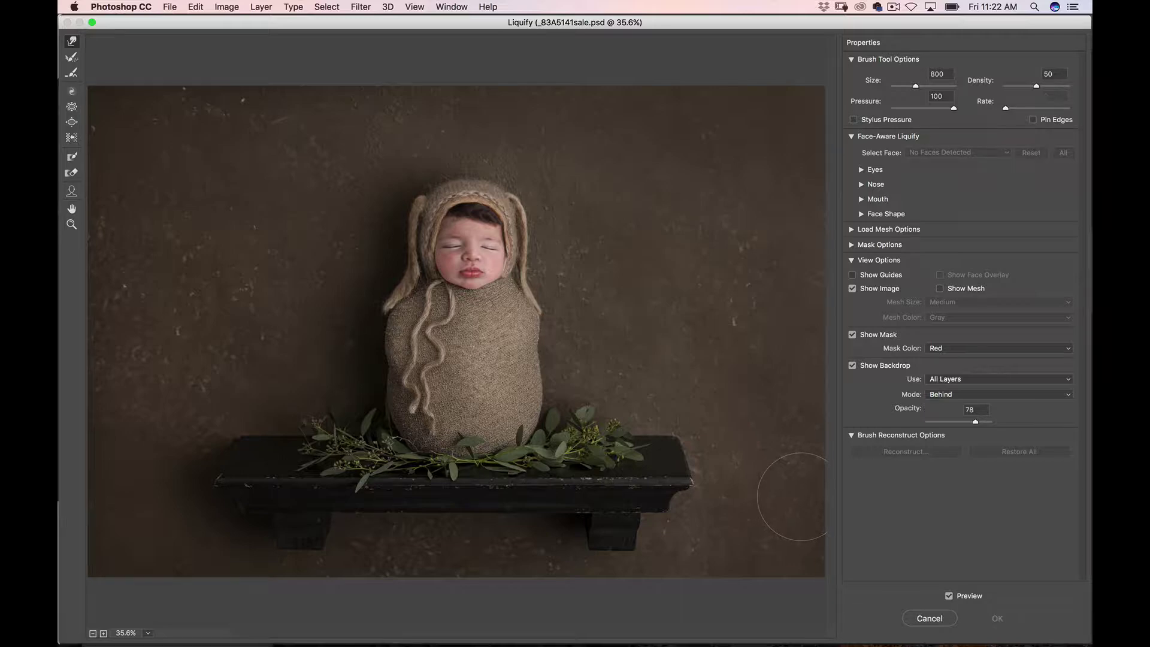
left_click(922, 617)
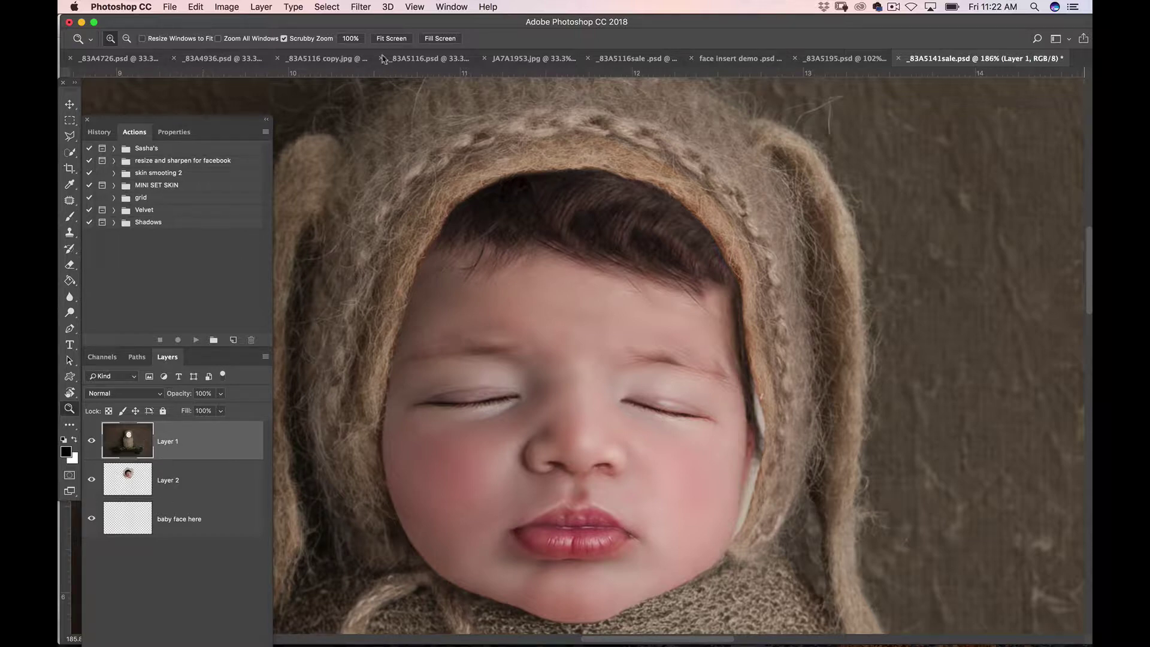
Open Liquify on Layer 1 and use Layer 2 as the visible backdrop
left_click(365, 8)
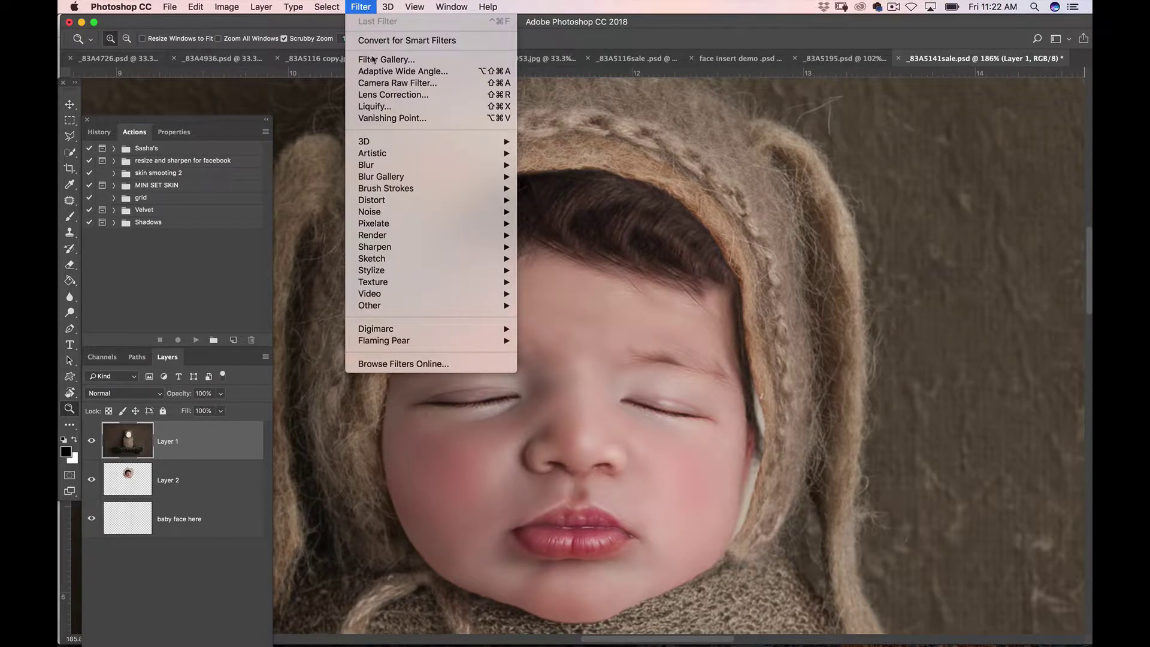
left_click(371, 108)
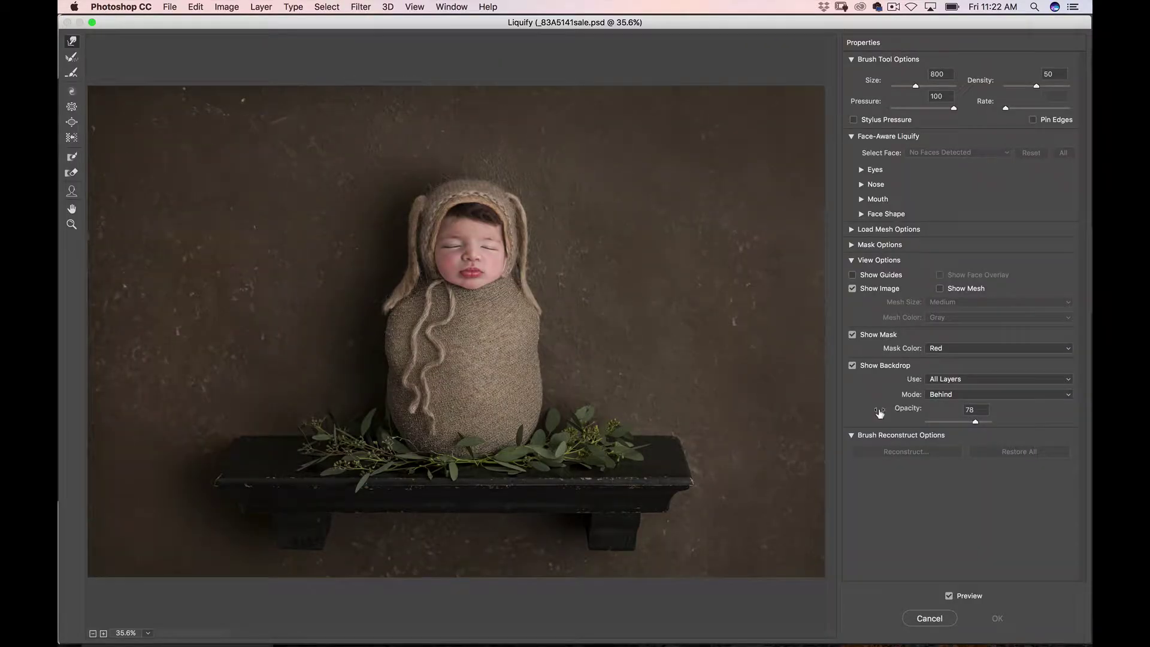
left_click(852, 366)
left_click(852, 365)
left_click(1069, 380)
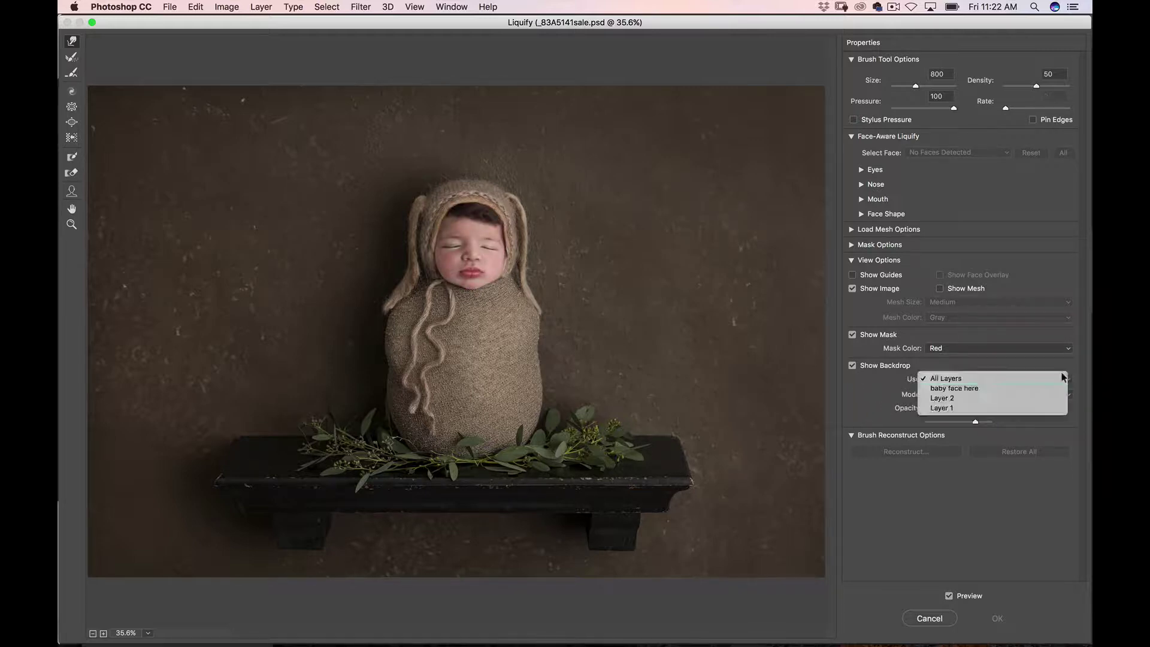
left_click(947, 398)
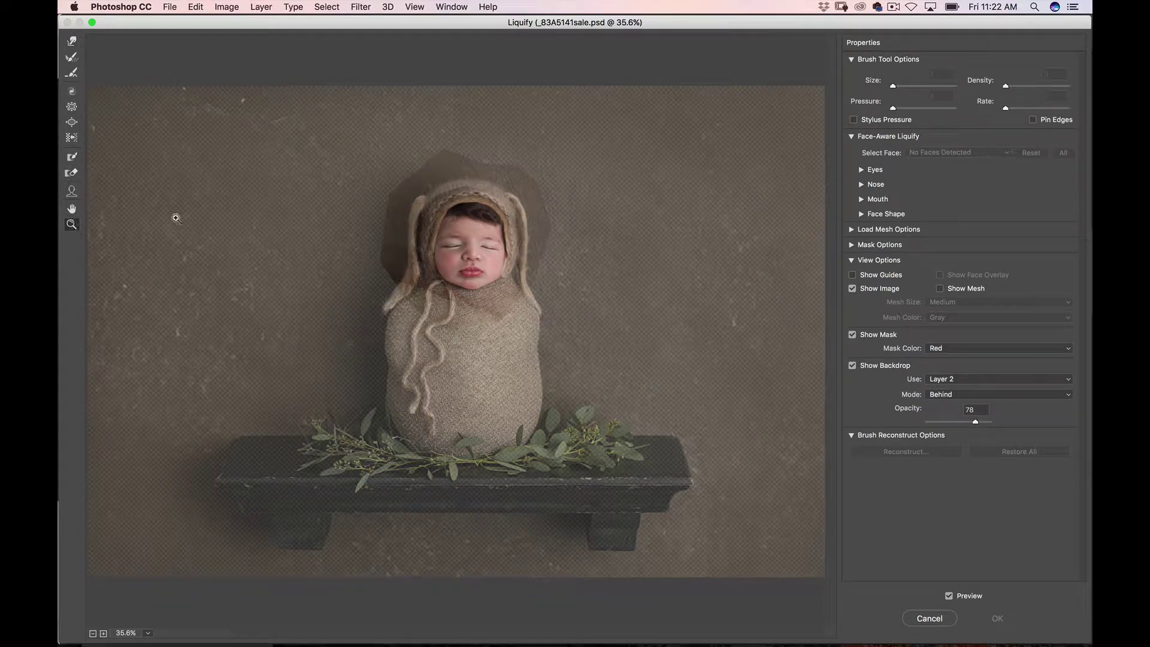
Lower the Liquify backdrop opacity to 40 so the baby's face shows through around the chin and bonnet
left_click_drag(343, 149, 587, 327)
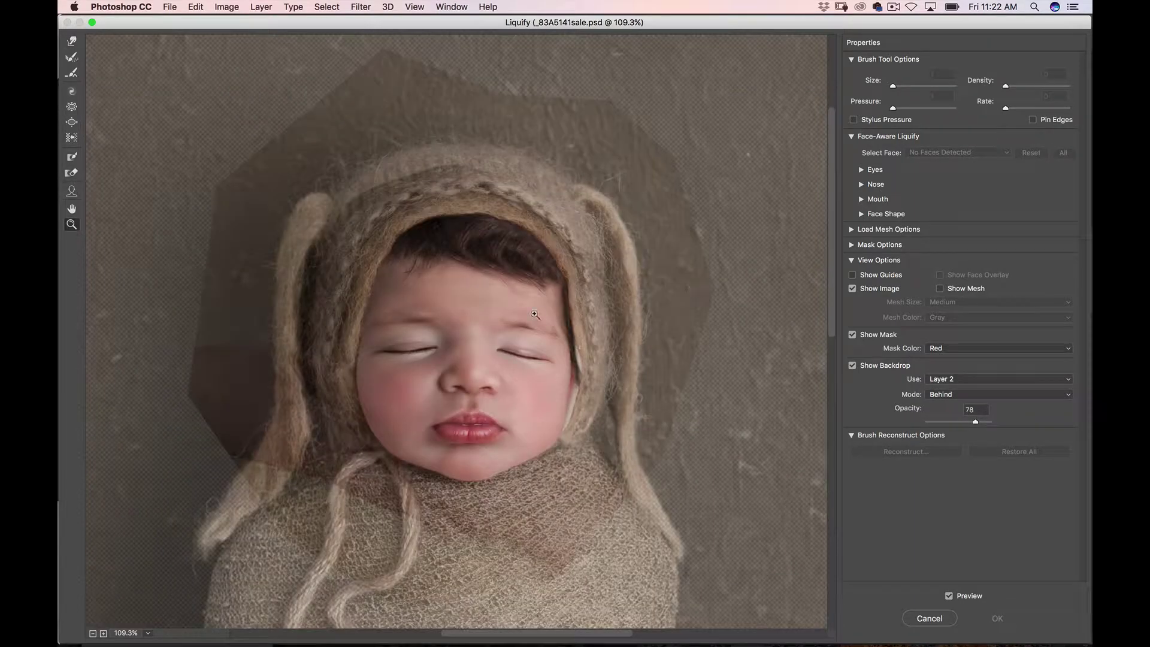
mouse_move(492, 392)
left_mouse_down()
mouse_move(483, 375)
mouse_move(507, 378)
mouse_move(492, 391)
left_mouse_up()
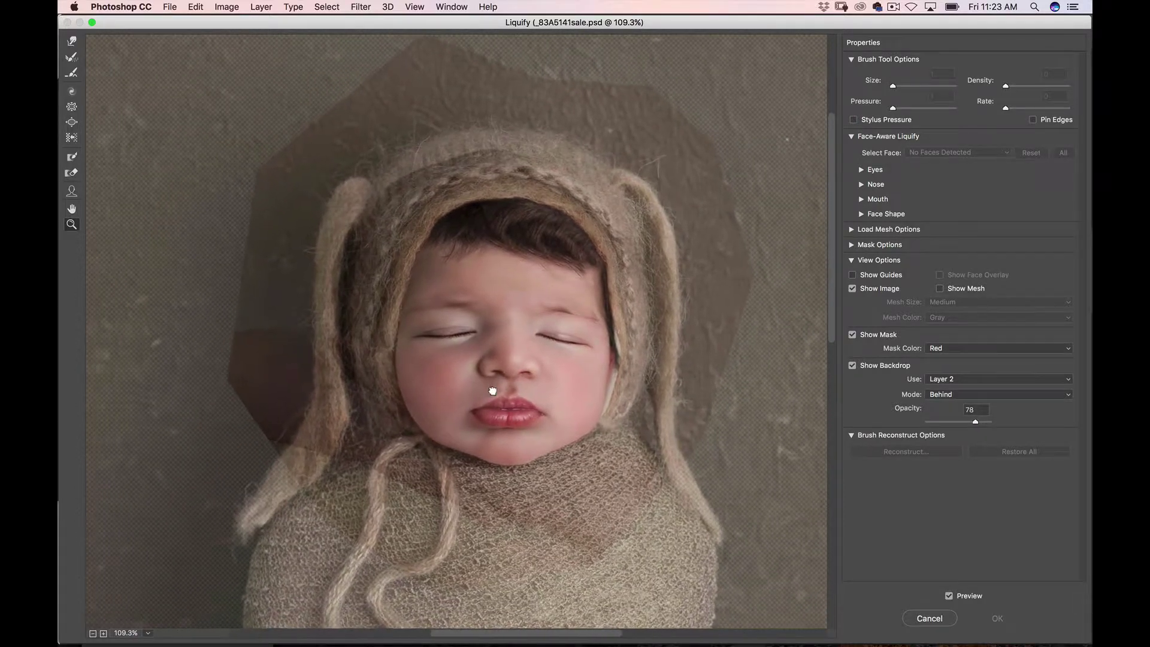
mouse_move(385, 185)
left_mouse_down()
mouse_move(430, 255)
mouse_move(635, 464)
left_mouse_up()
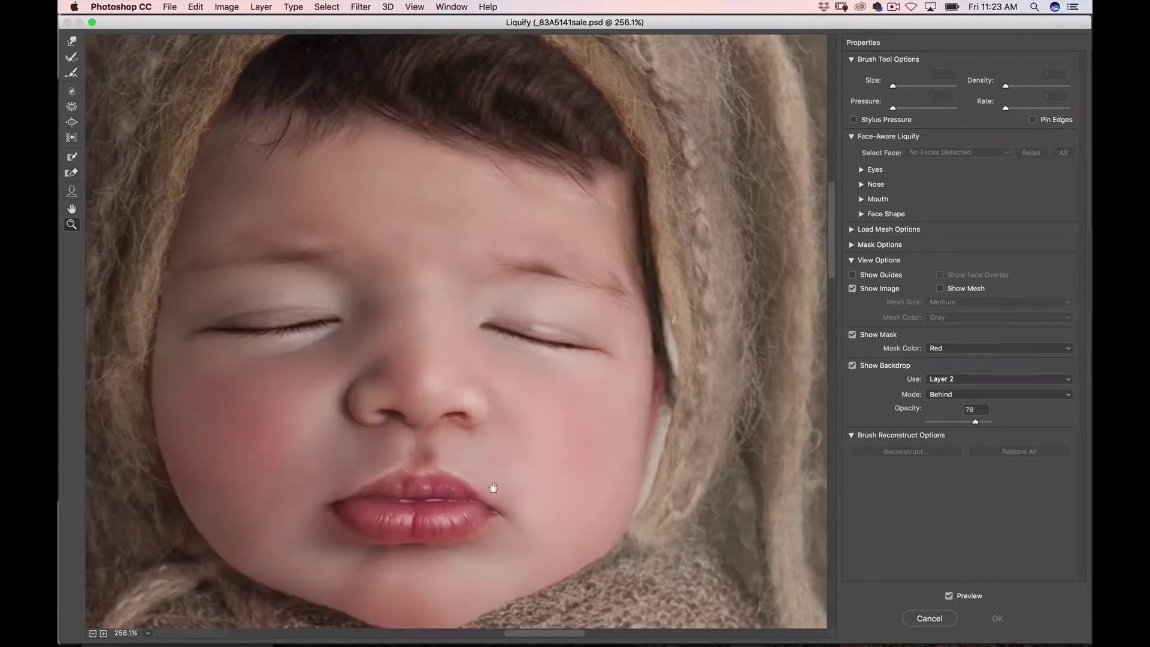
left_click_drag(492, 488, 531, 303)
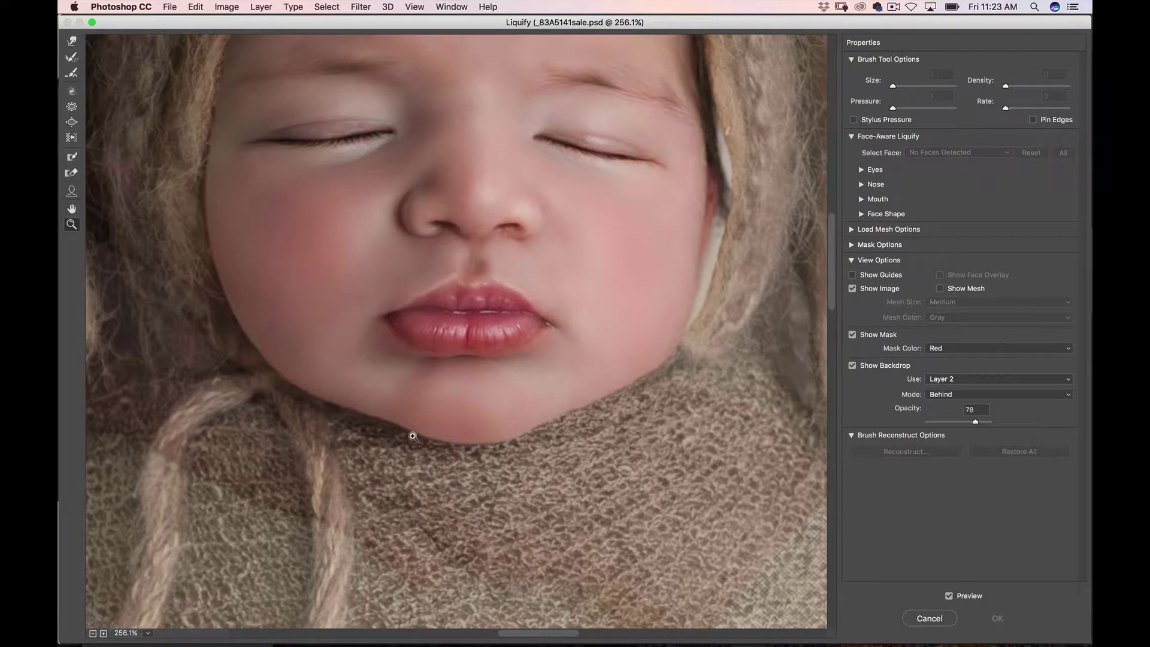
left_click_drag(414, 436, 398, 411)
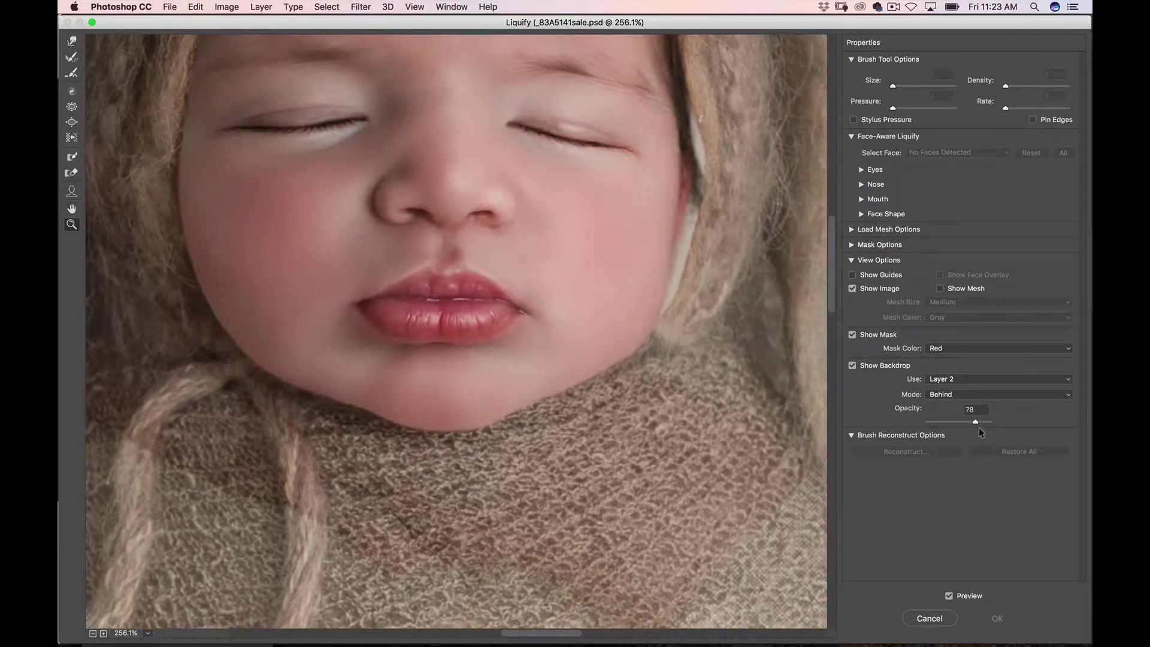
left_click_drag(976, 424, 953, 424)
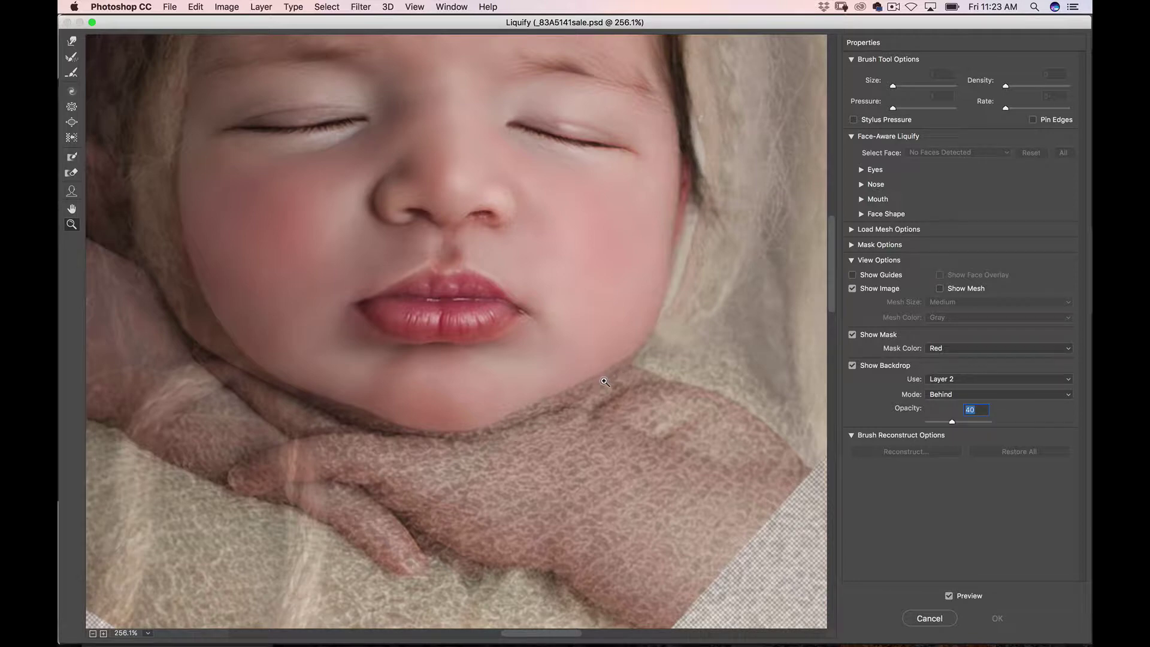
Set the Forward Warp brush size to 200 and push the wrap below the chin and the bonnet edge along the right cheek
left_click(71, 42)
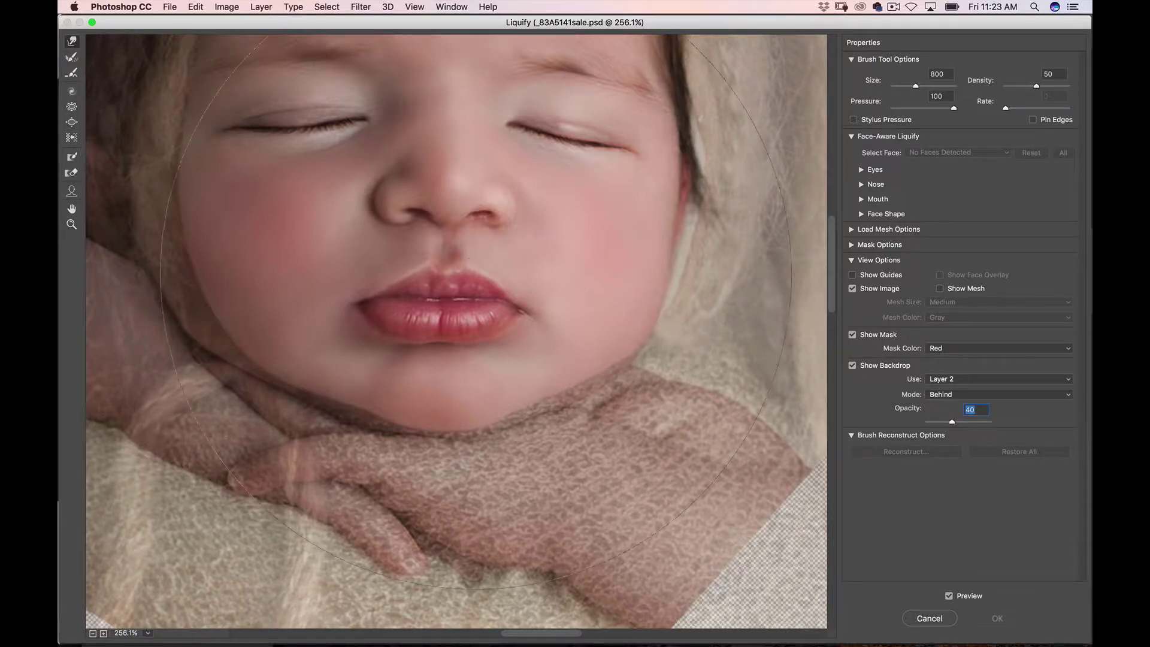
key("bracketleft")
key("bracketleft")
key("bracketleft")
key("bracketleft")
key("bracketleft")
key("bracketleft")
left_click(563, 324)
left_click_drag(563, 324, 570, 332)
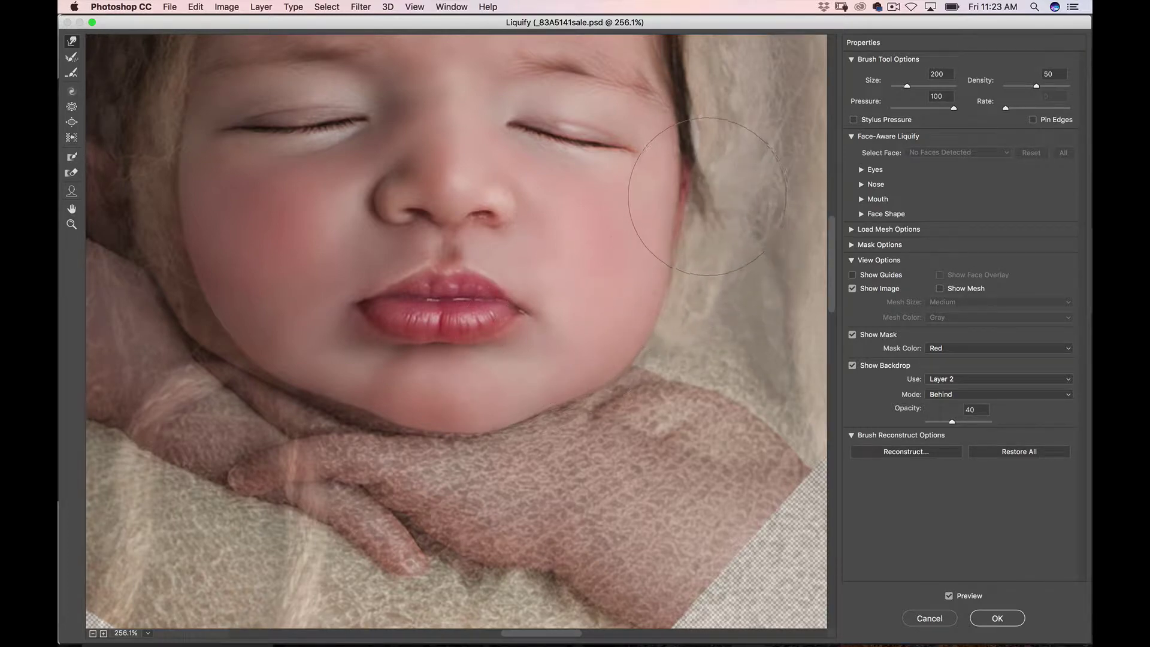
mouse_move(708, 196)
left_mouse_down()
mouse_move(749, 126)
mouse_move(713, 144)
mouse_move(748, 88)
mouse_move(741, 99)
left_mouse_up()
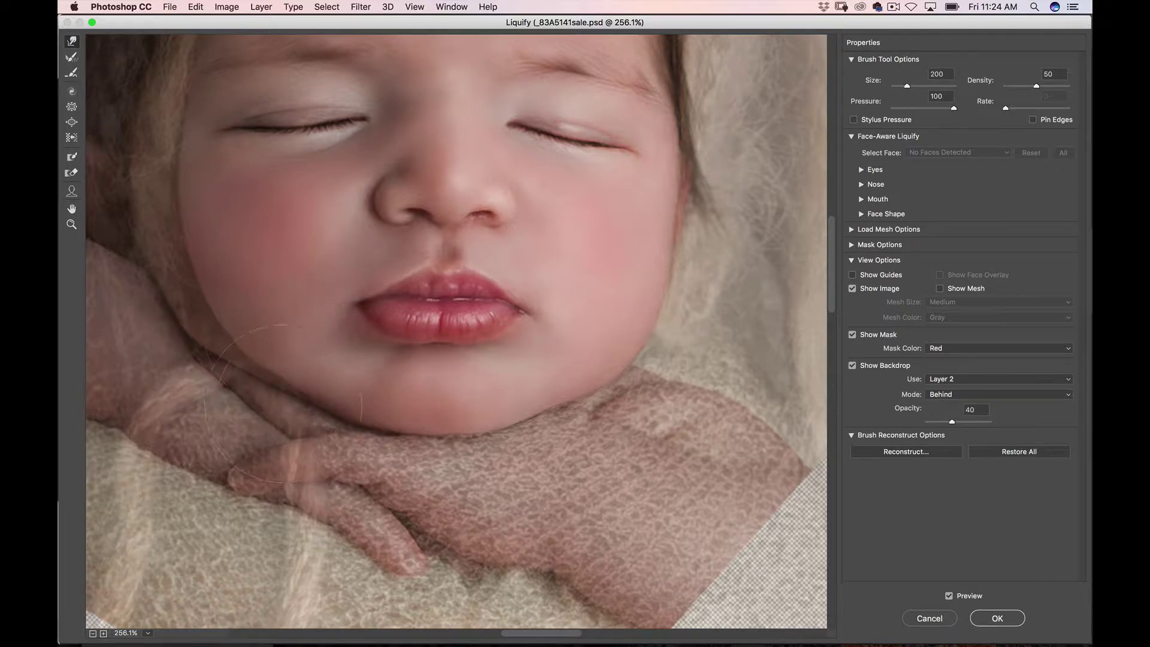
Warp the bonnet's left inner edge outward along the baby's cheek, temple and forehead
left_click_drag(209, 326, 191, 301)
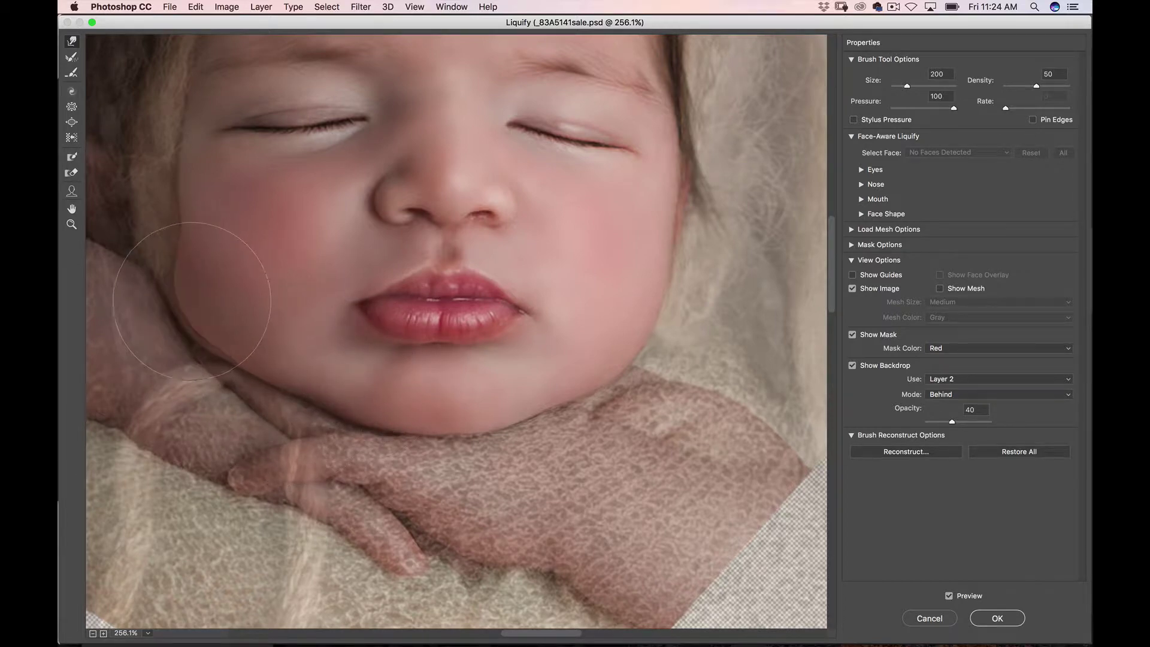
mouse_move(469, 349)
left_mouse_down()
mouse_move(612, 411)
mouse_move(696, 477)
left_mouse_up()
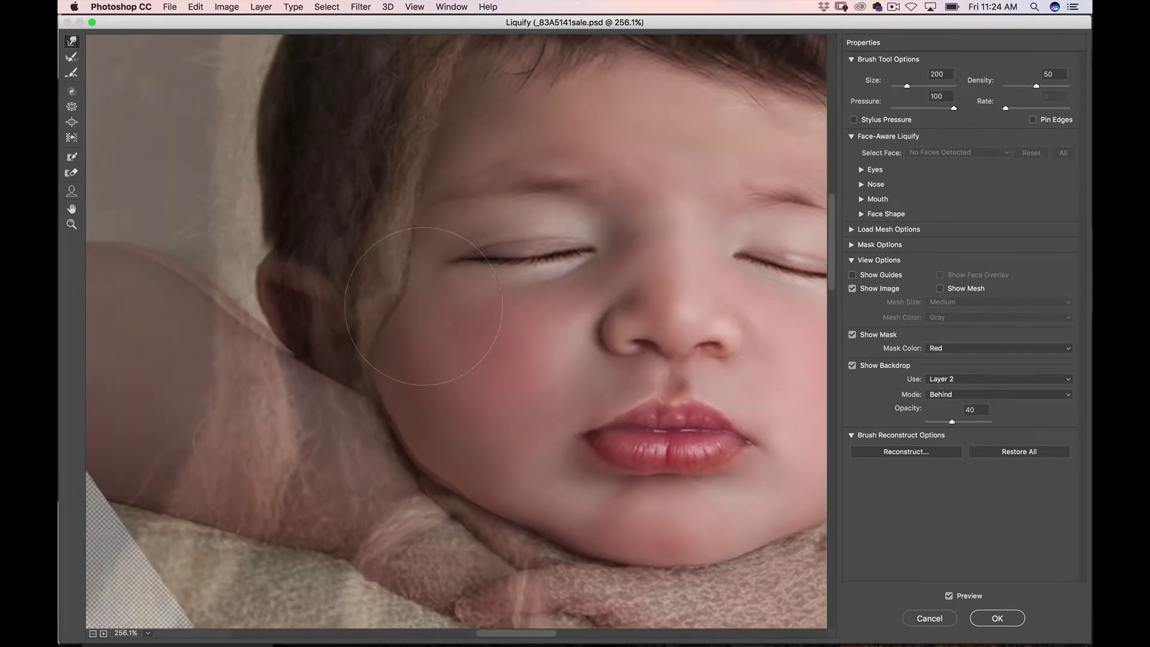
mouse_move(423, 306)
left_mouse_down()
mouse_move(384, 292)
mouse_move(433, 223)
mouse_move(395, 221)
mouse_move(387, 267)
left_mouse_up()
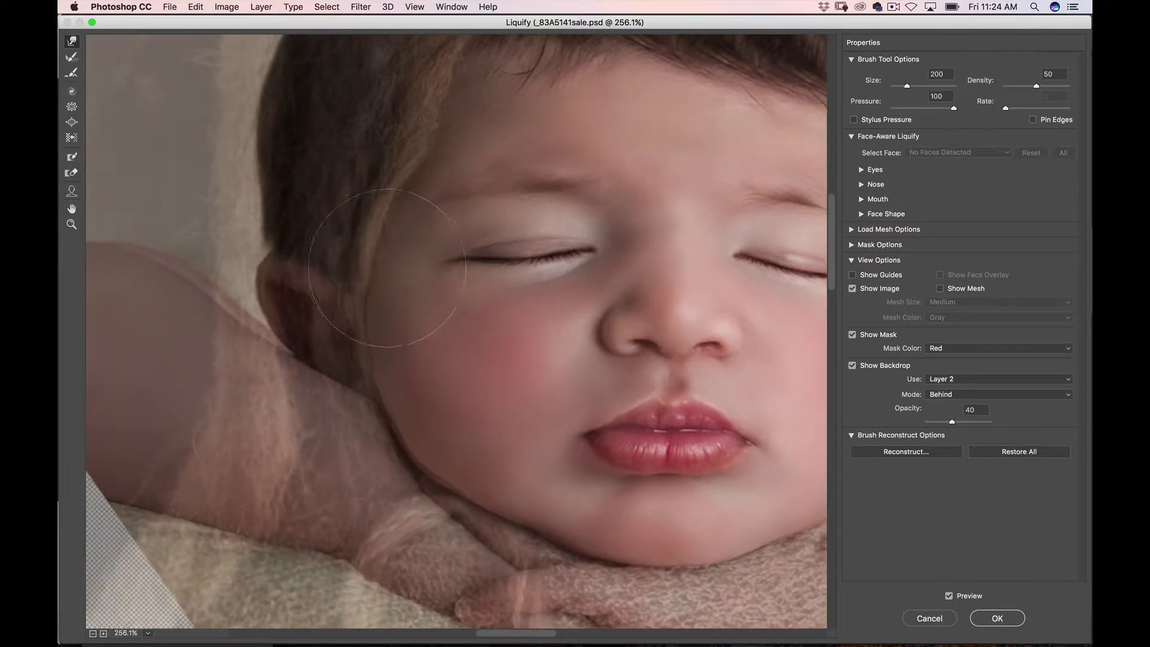
scroll(441, 362, "up", 6)
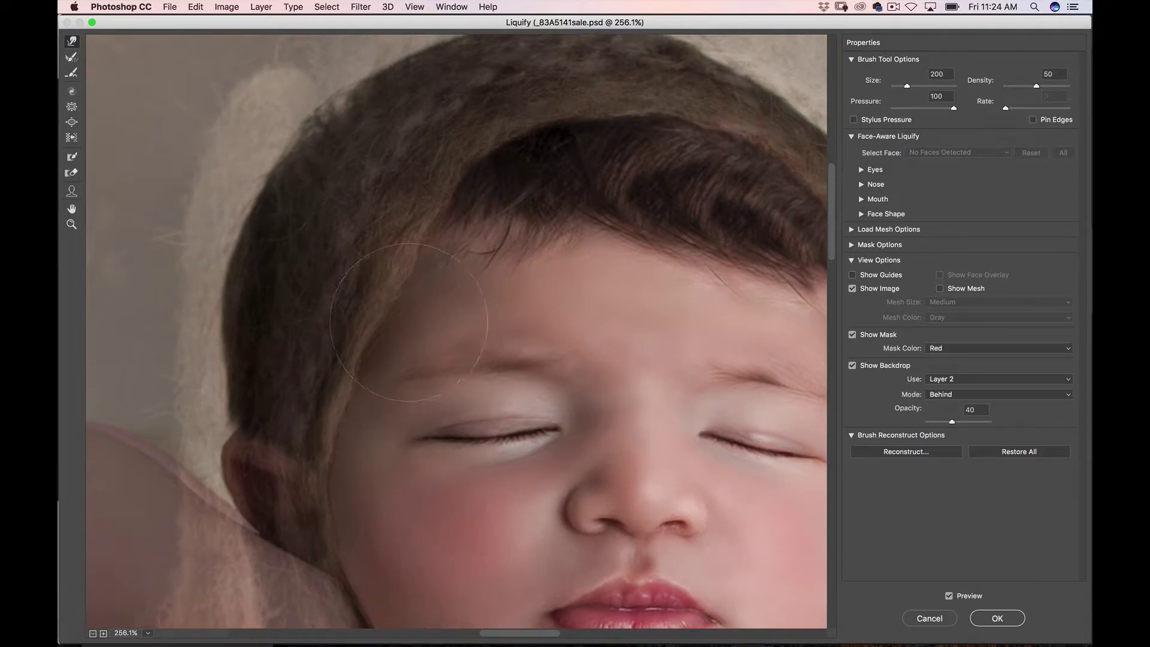
mouse_move(408, 322)
left_mouse_down()
mouse_move(401, 293)
mouse_move(464, 252)
mouse_move(434, 241)
mouse_move(419, 304)
mouse_move(389, 305)
mouse_move(371, 360)
left_mouse_up()
Warp the bonnet's upper inner edge down over the hair and raise the backdrop opacity to 100
scroll(367, 379, "right", 6)
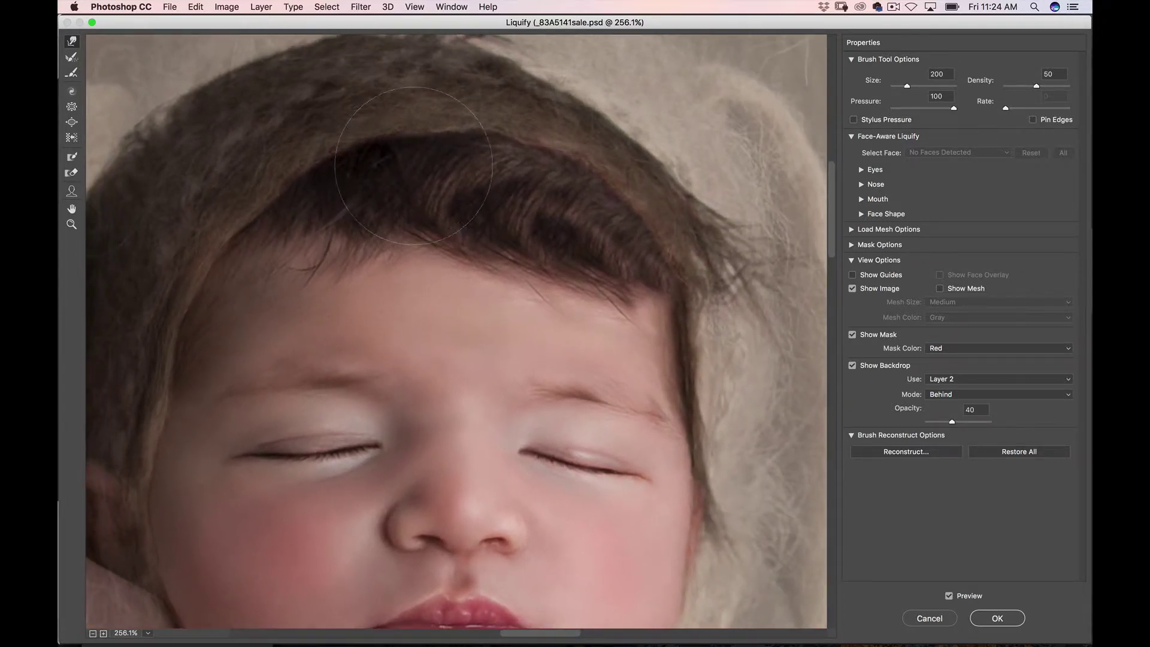
mouse_move(413, 166)
left_mouse_down()
mouse_move(347, 174)
mouse_move(359, 162)
mouse_move(539, 149)
mouse_move(605, 186)
mouse_move(666, 251)
mouse_move(629, 335)
left_mouse_up()
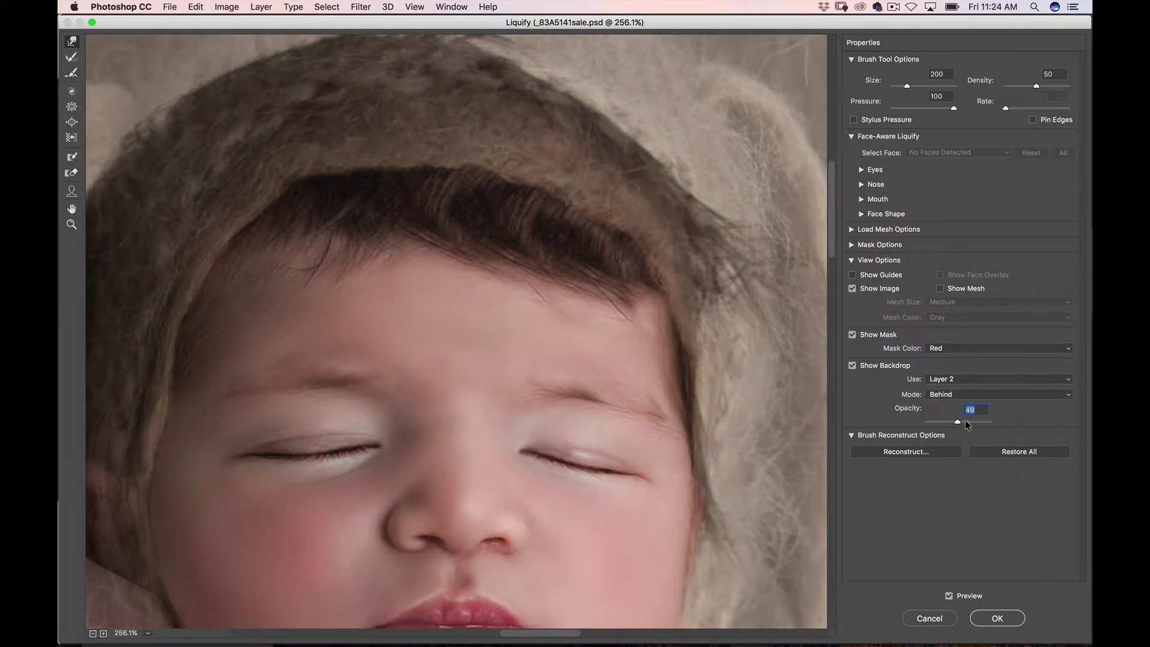
left_click(973, 409)
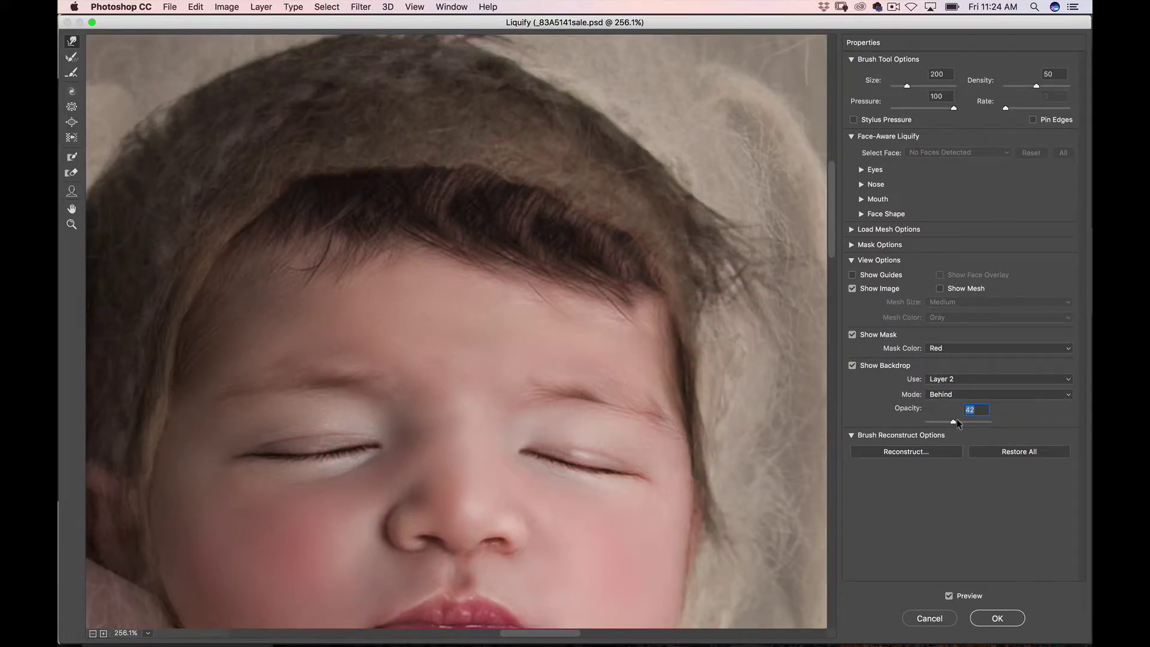
left_click_drag(957, 422, 1024, 424)
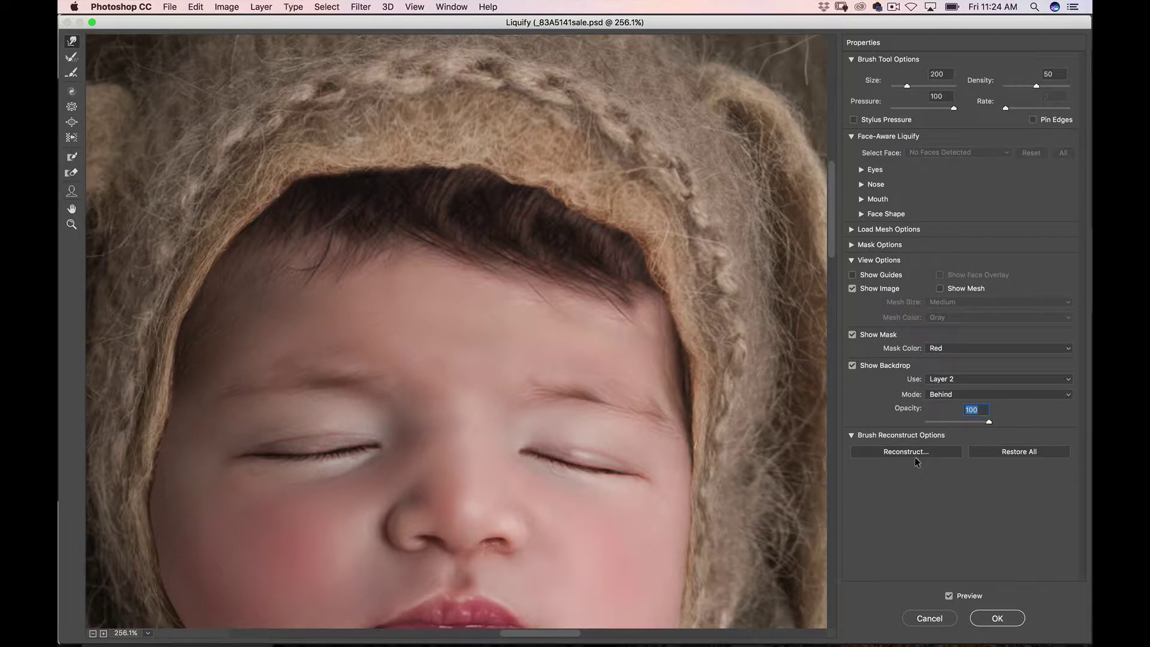
Refine the bonnet's upper-left inner edge with a larger Forward Warp brush and apply Liquify
key("super+0")
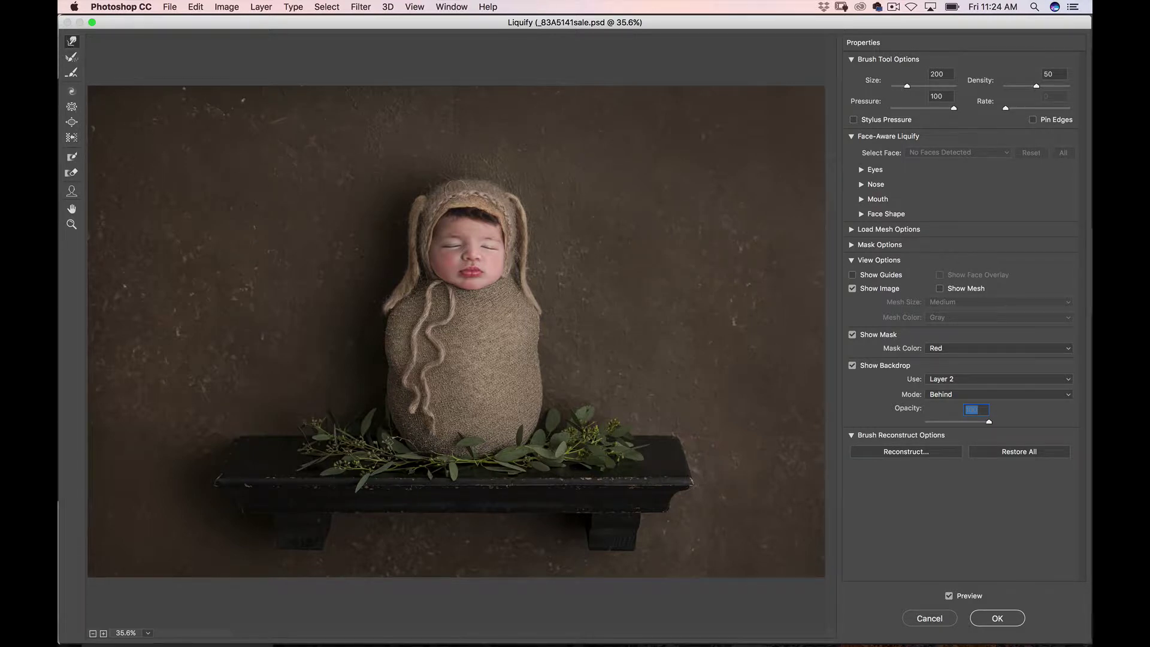
key("bracketright")
left_click_drag(449, 203, 446, 209)
left_click(997, 620)
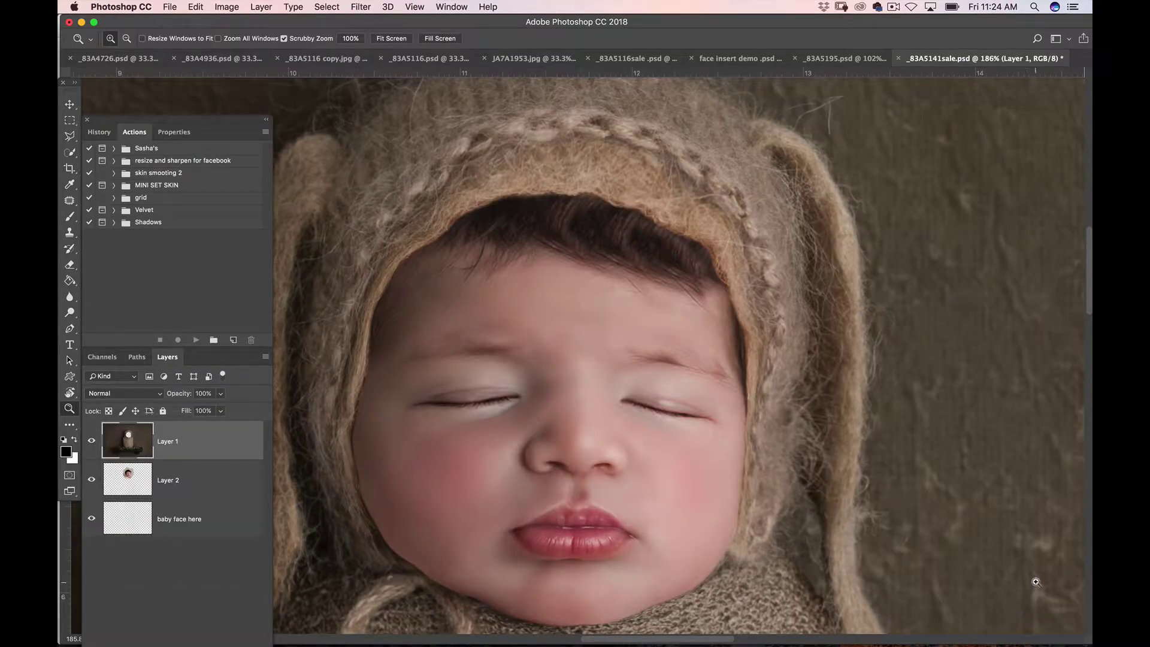
Review the whole bonnet composite and look through the other open documents for another backdrop and baby photo
left_click_drag(974, 493, 871, 461)
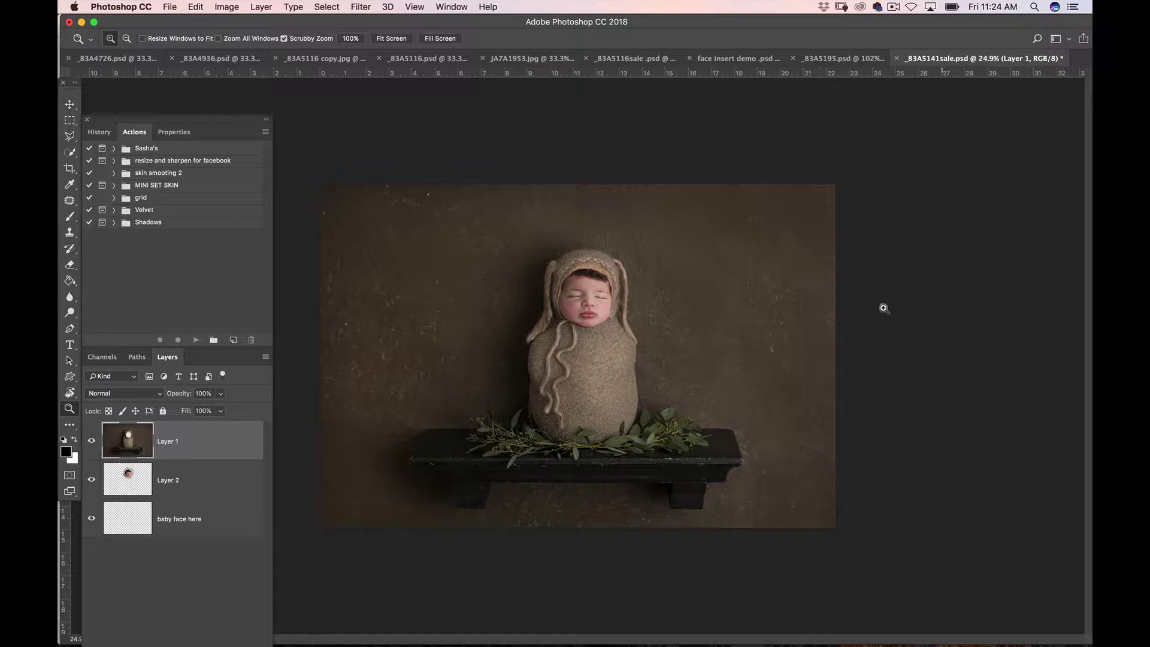
left_click_drag(545, 321, 599, 312)
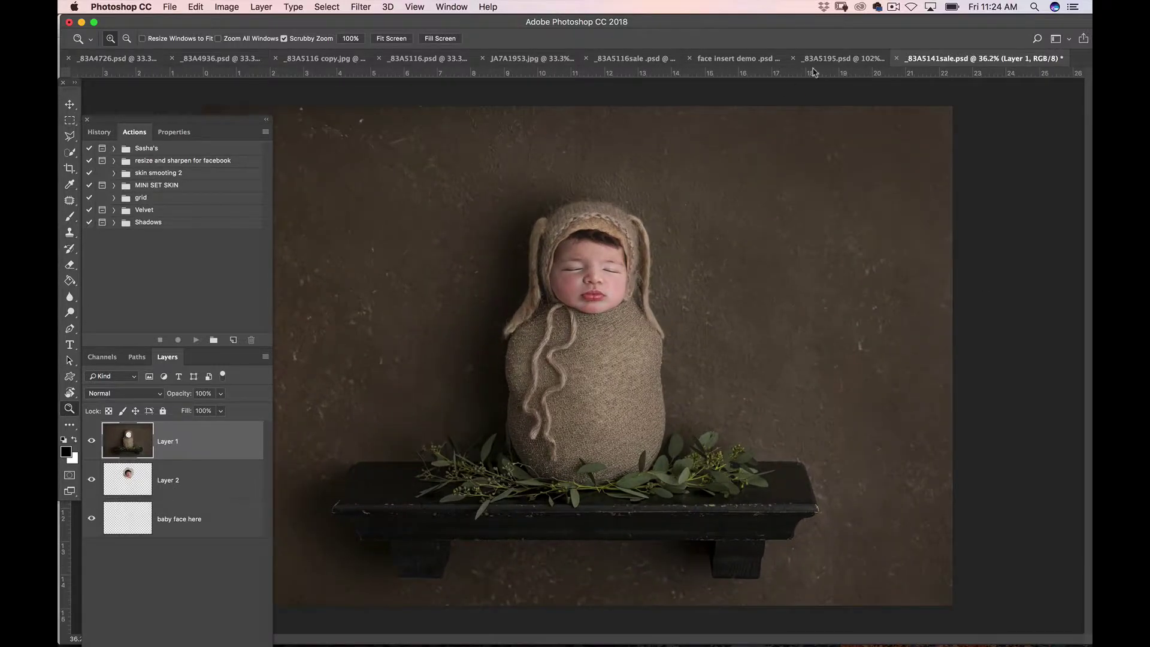
left_click(838, 59)
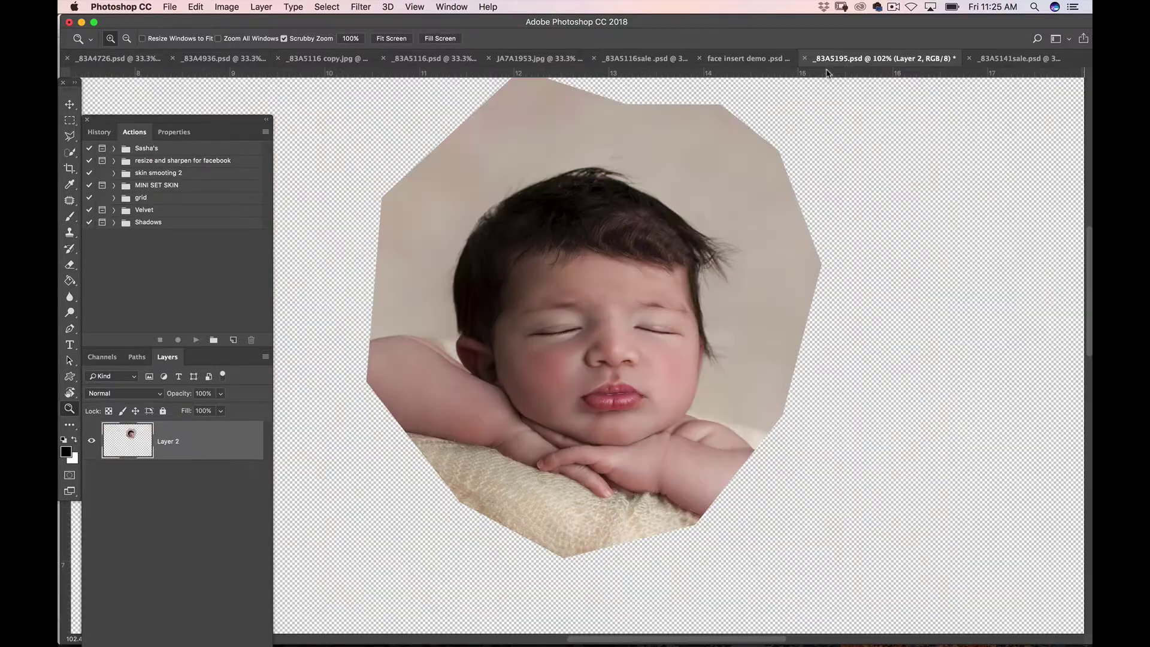
left_click(730, 58)
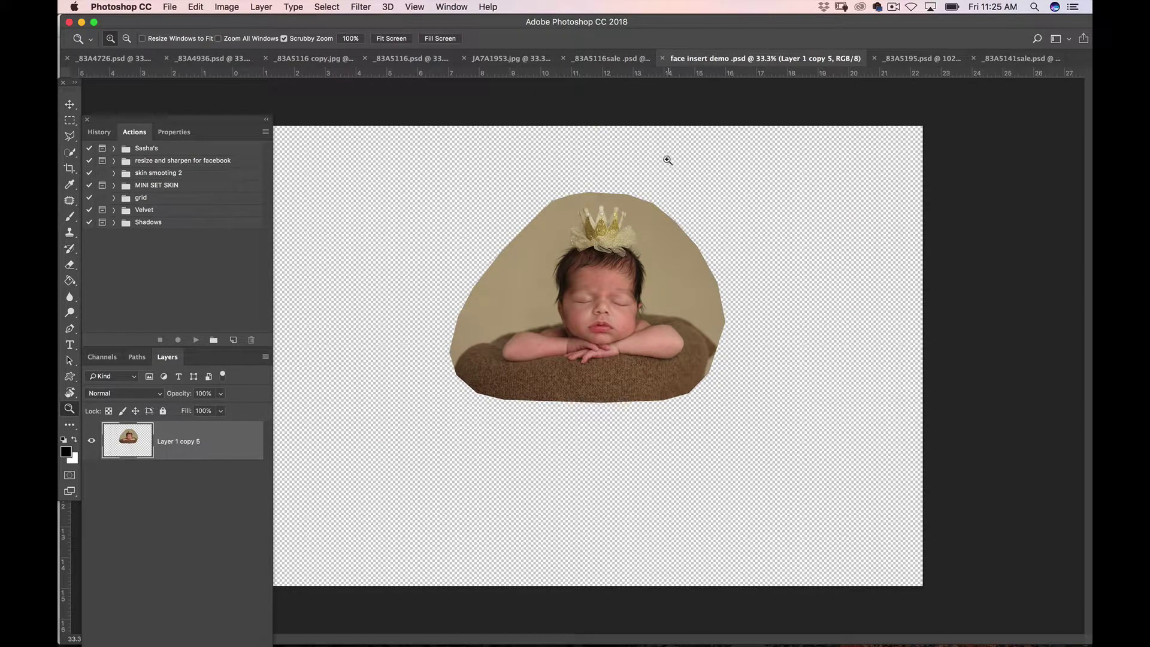
left_click(605, 60)
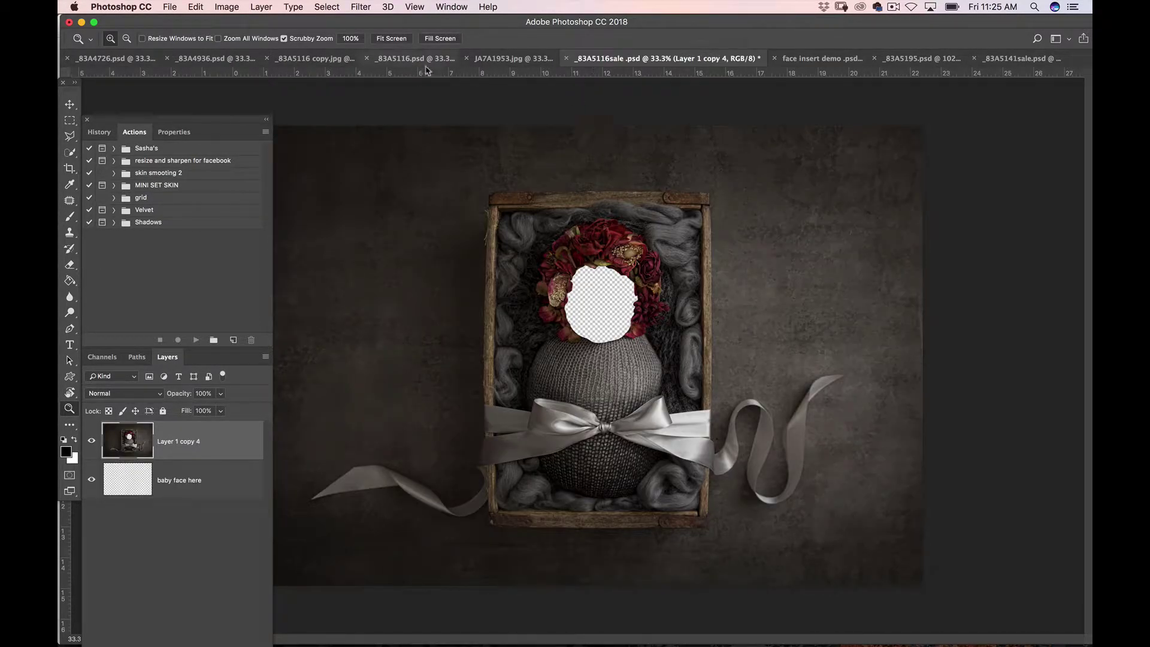
left_click(511, 60)
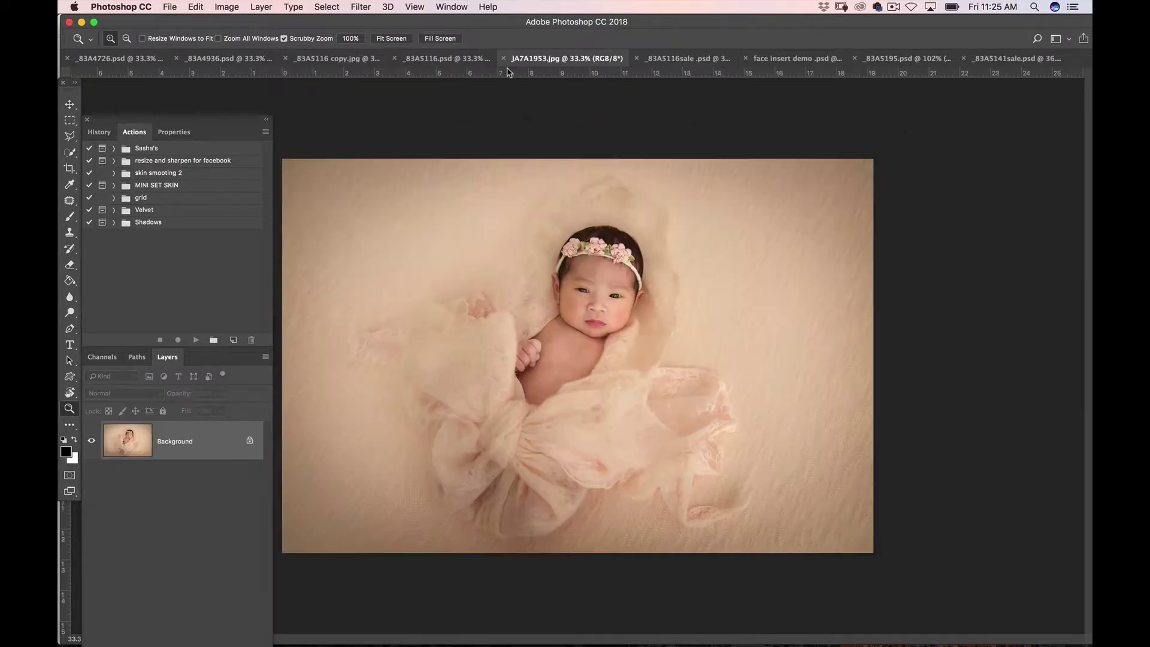
left_click(433, 60)
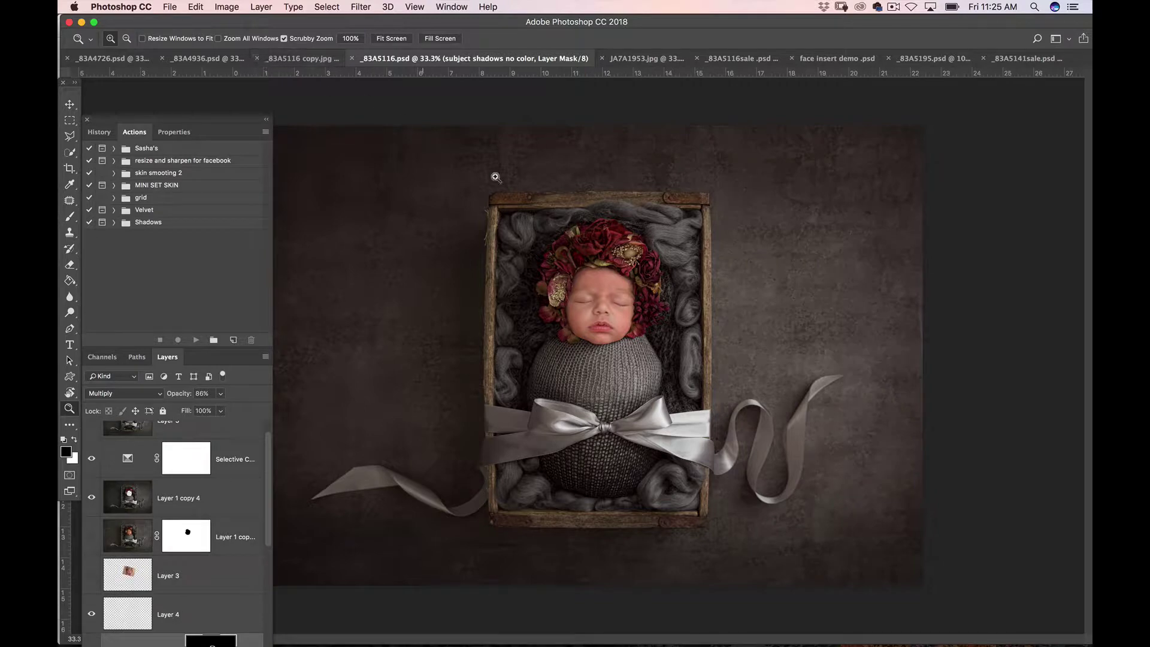
Bring the whole JA7A1953.jpg baby photo into the _83A5116sale .psd flower bonnet backdrop as a new layer
left_click(635, 59)
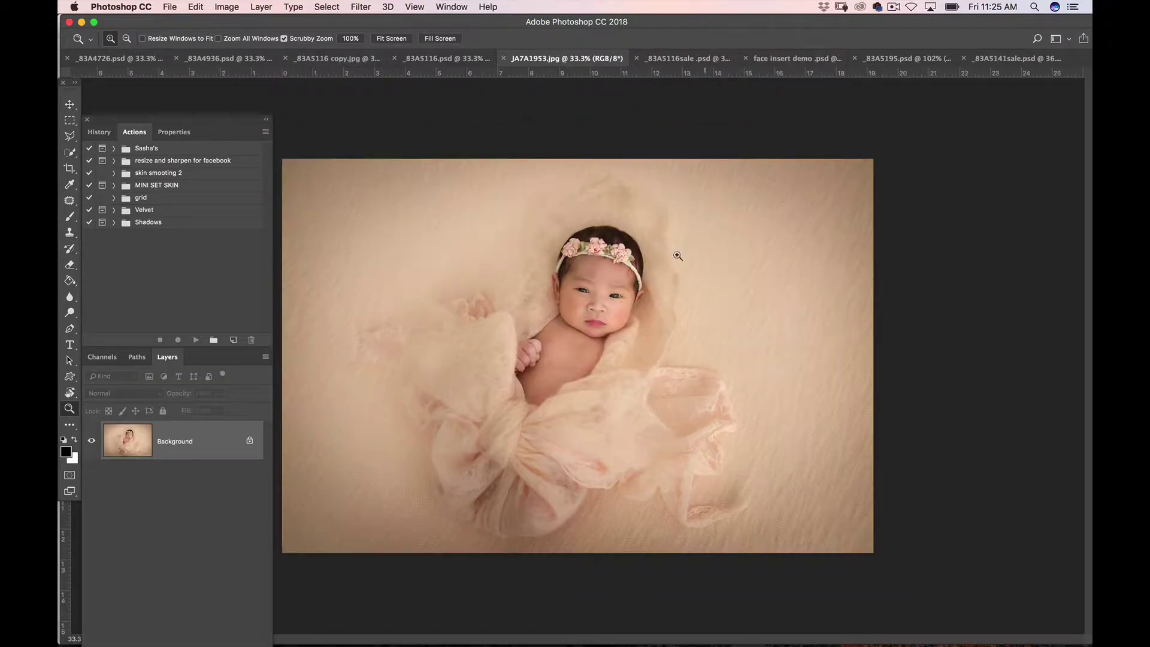
left_click(69, 104)
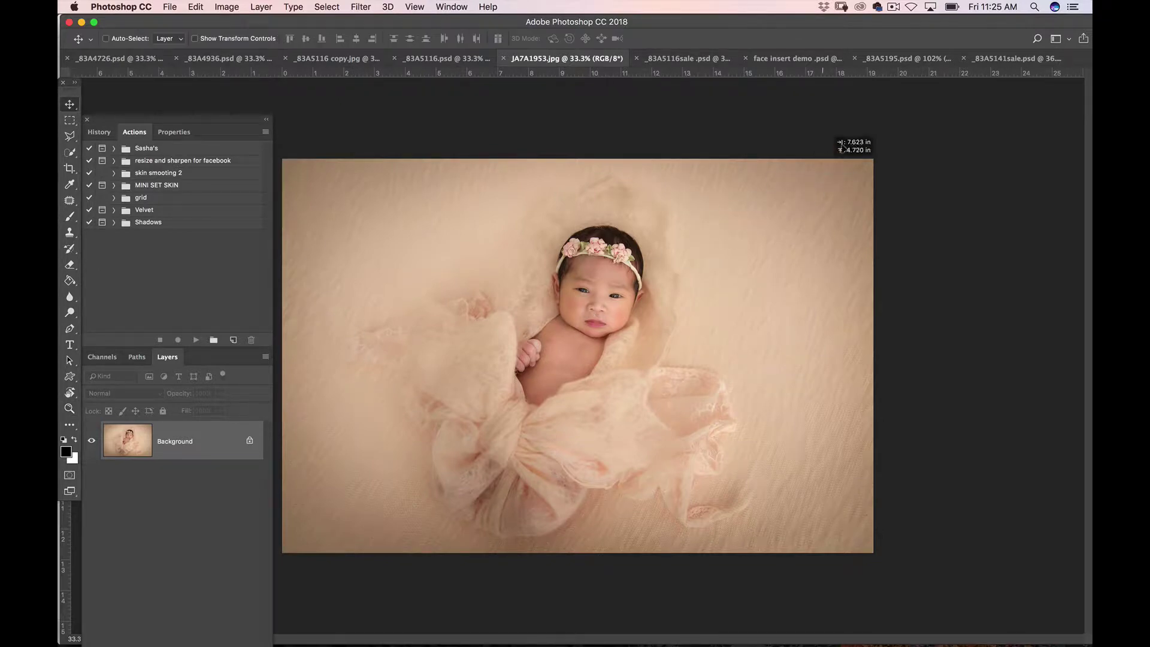
left_click(804, 60)
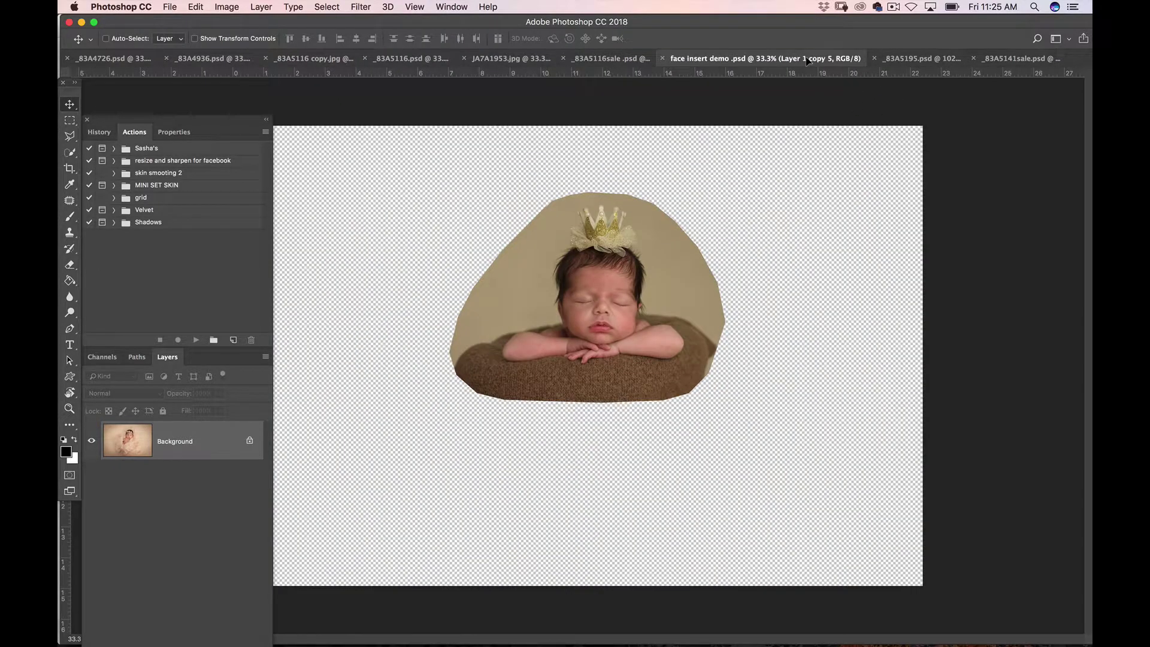
left_click(617, 60)
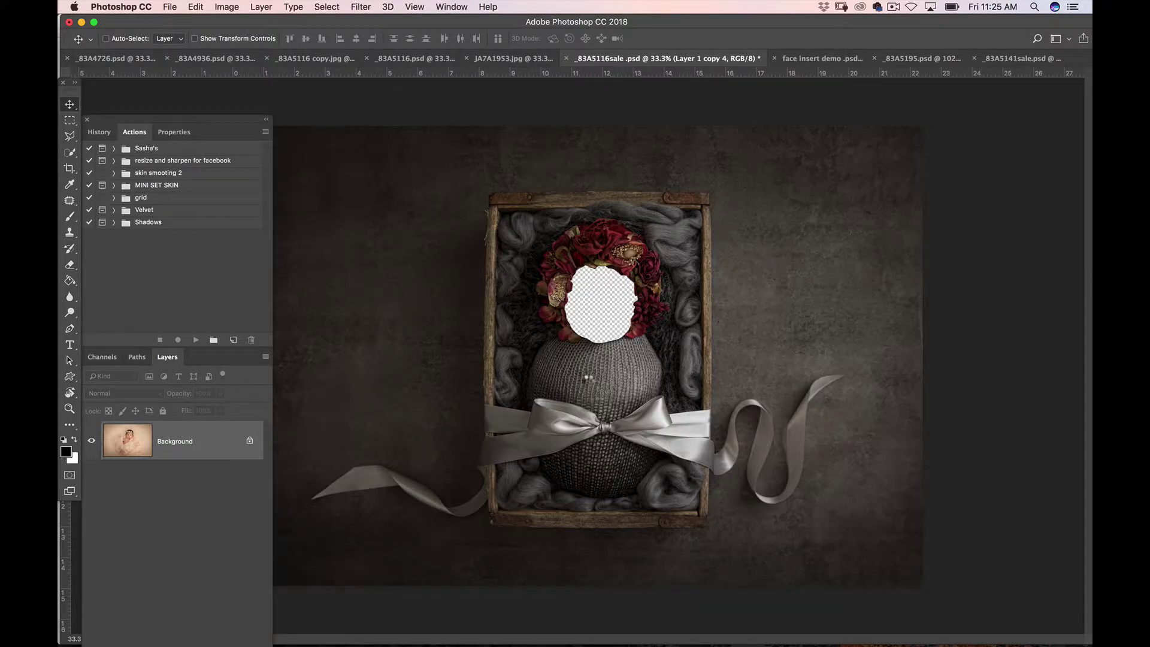
key("super+v")
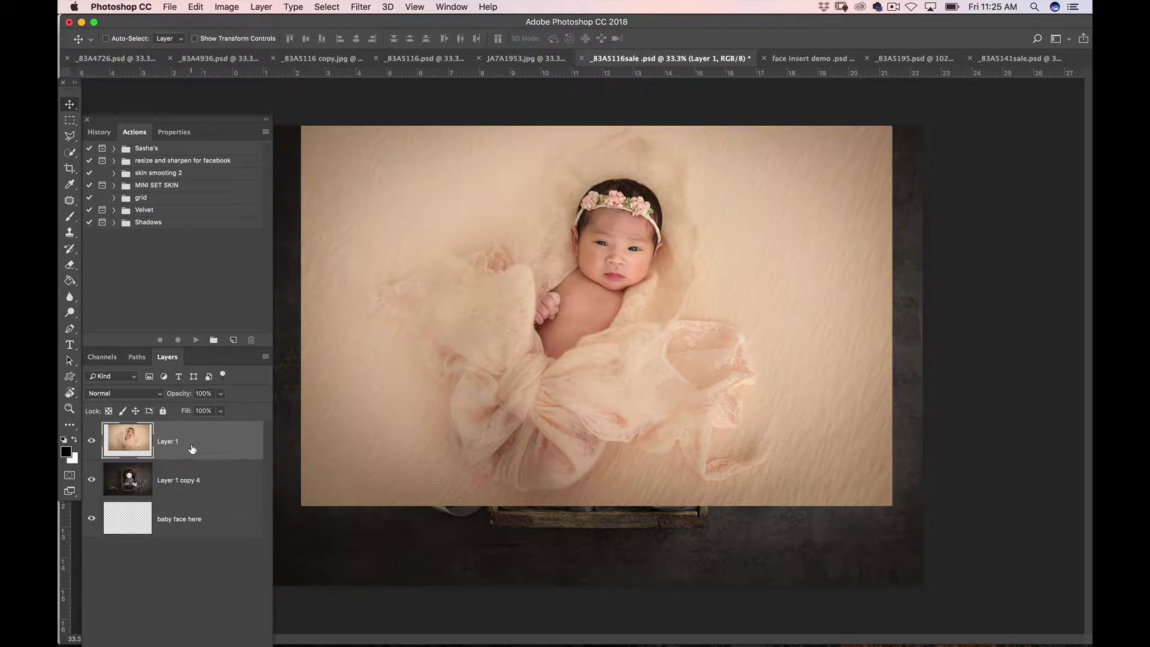
Place the baby photo (Layer 1) beneath Layer 1 copy 4 and position the baby's face inside the flower bonnet's opening
left_click_drag(187, 454, 178, 498)
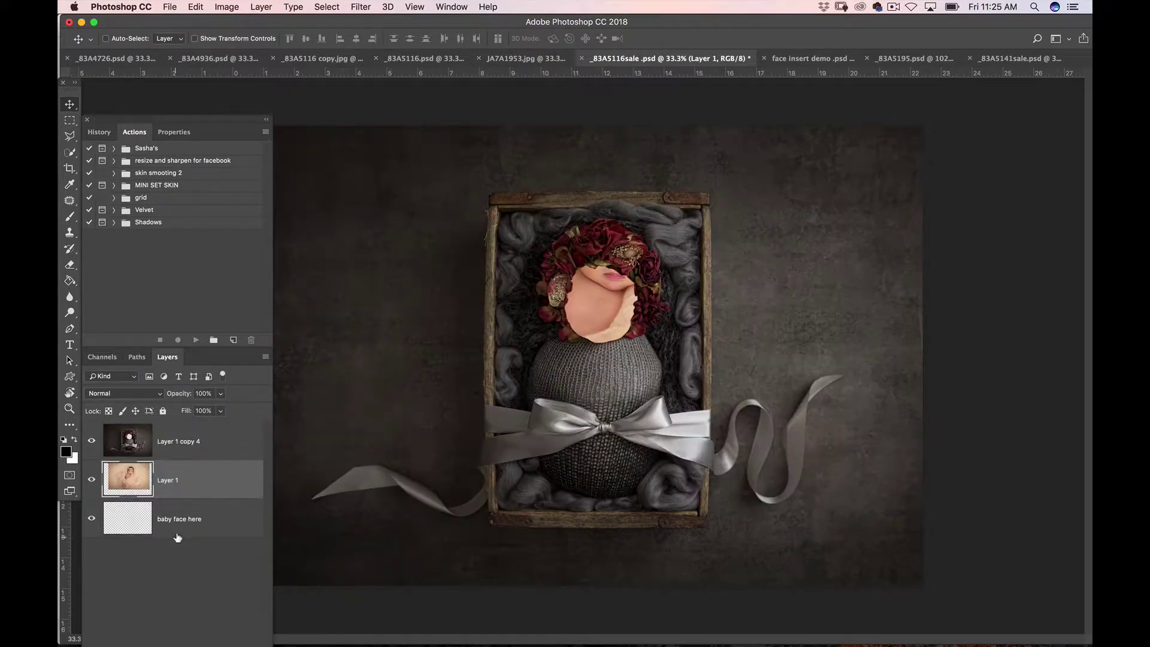
mouse_move(593, 356)
left_mouse_down()
mouse_move(591, 373)
mouse_move(598, 362)
left_mouse_up()
Lower the opacity of the backdrop layer, Layer 1 copy 4, to 56% to see the baby photo through the bonnet
left_click(224, 444)
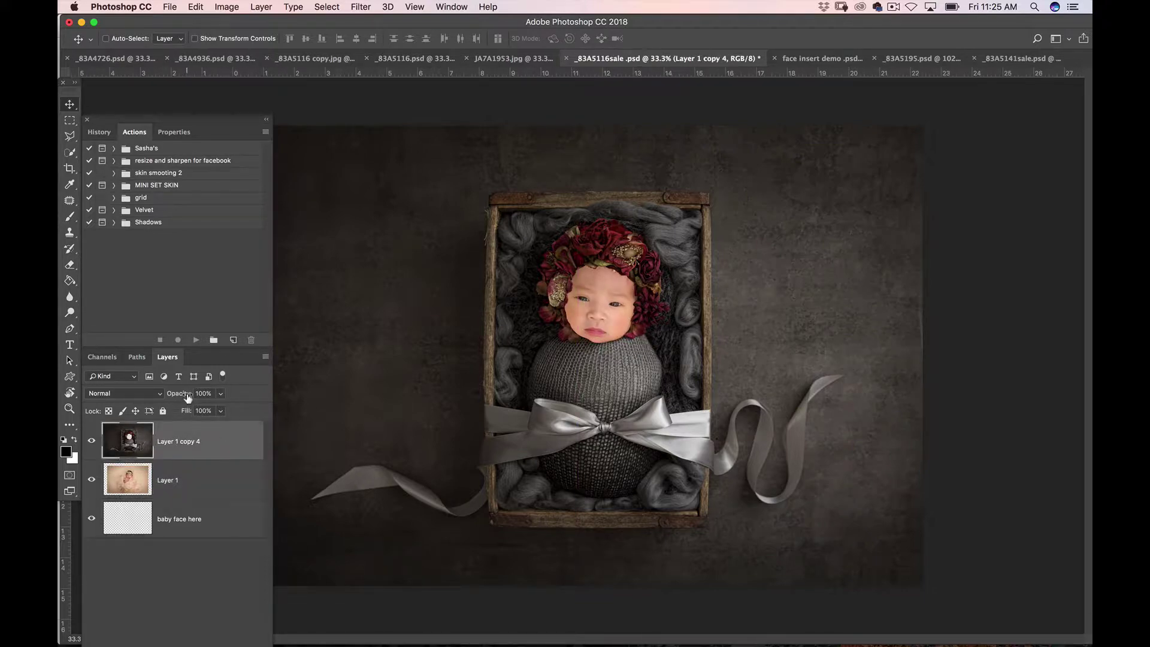
left_click_drag(180, 396, 162, 397)
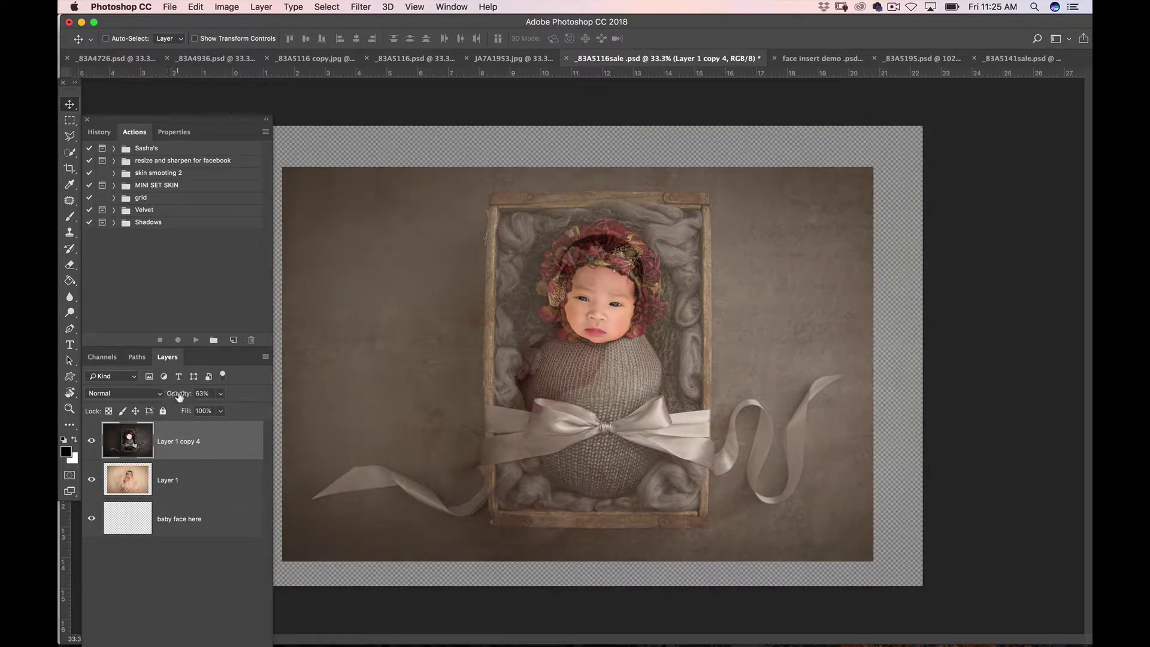
key("5")
key("6")
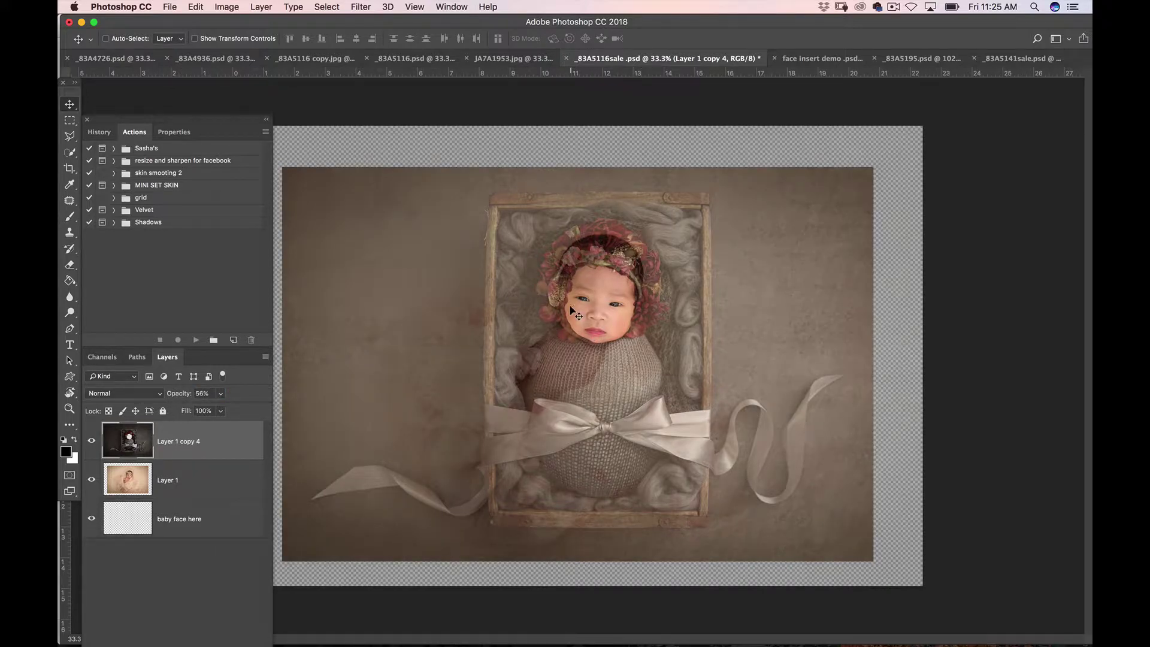
key("z")
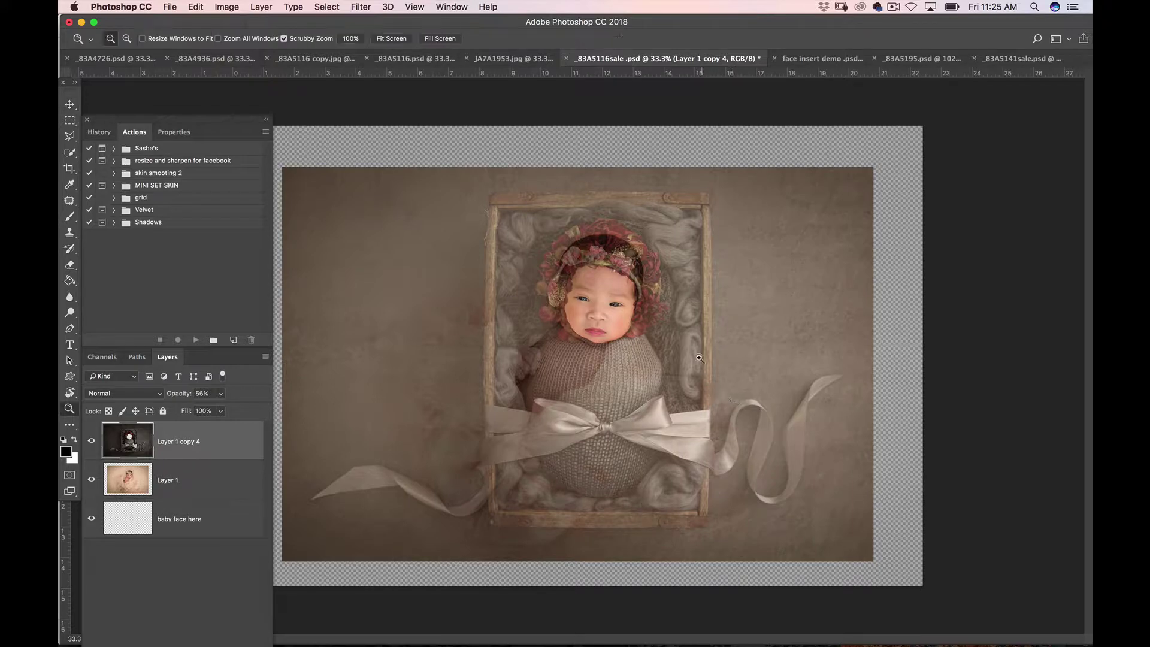
left_click_drag(589, 291, 590, 291)
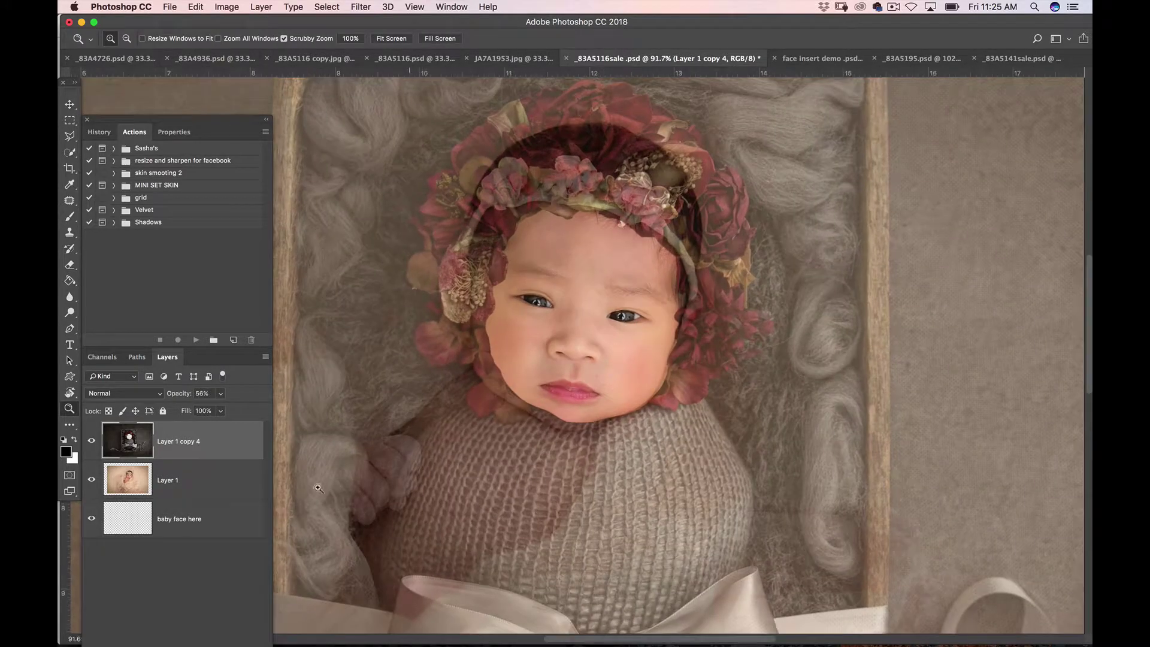
Scale the baby photo layer down to about 98% with Free Transform and shift the face within the bonnet opening
left_click(205, 482)
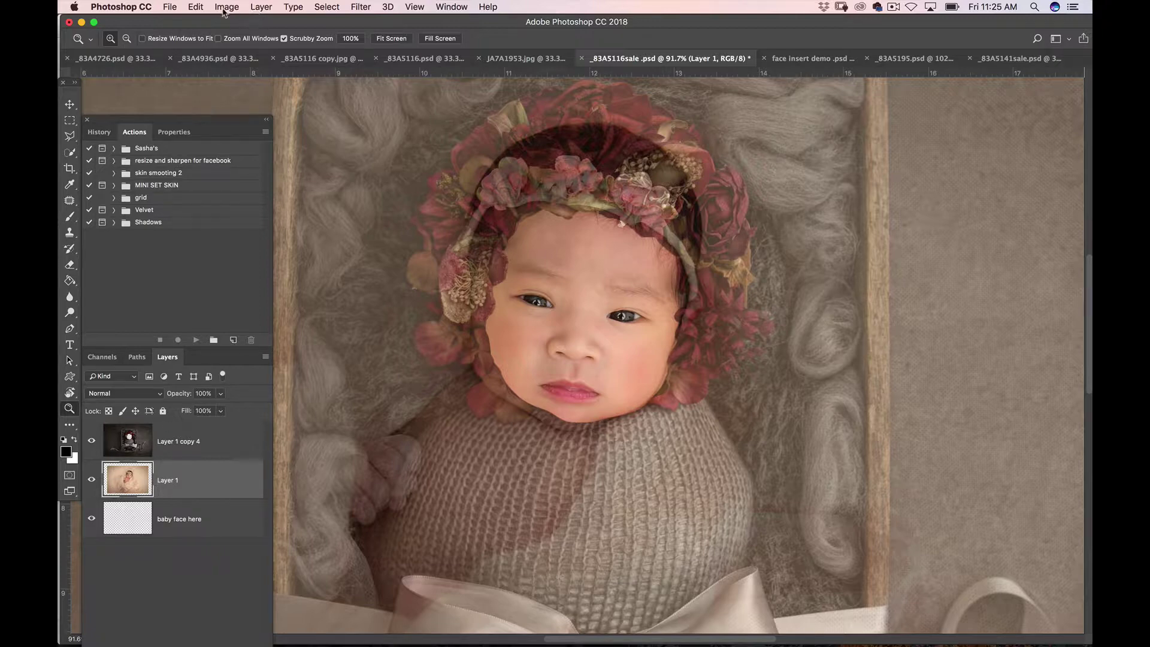
left_click(198, 8)
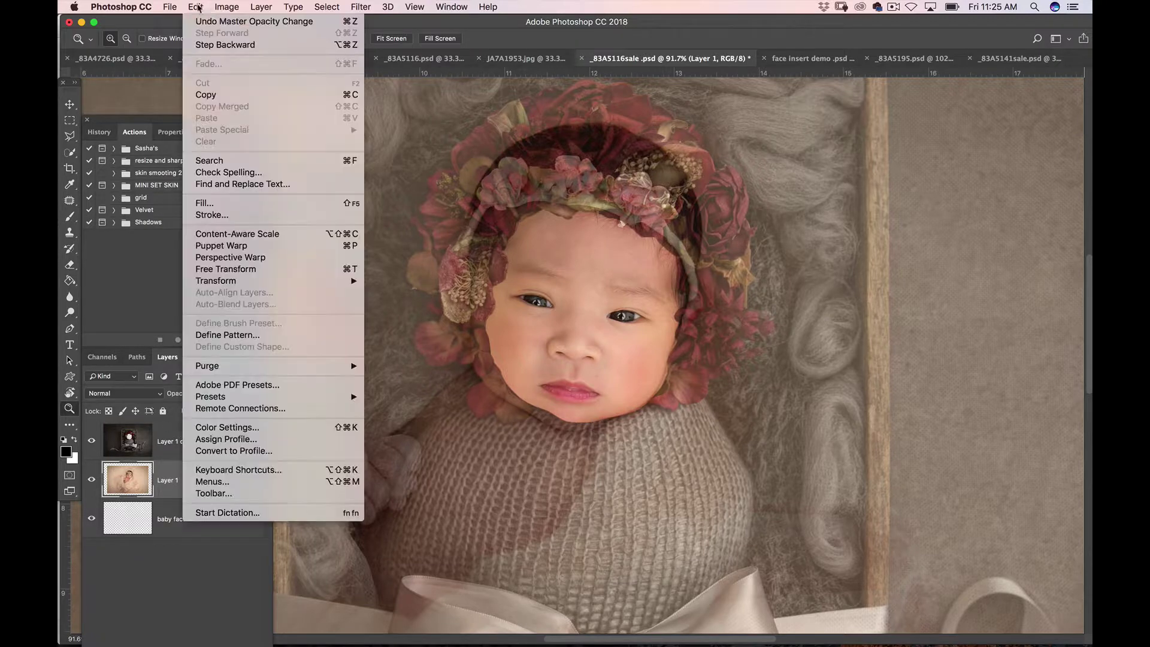
left_click(241, 271)
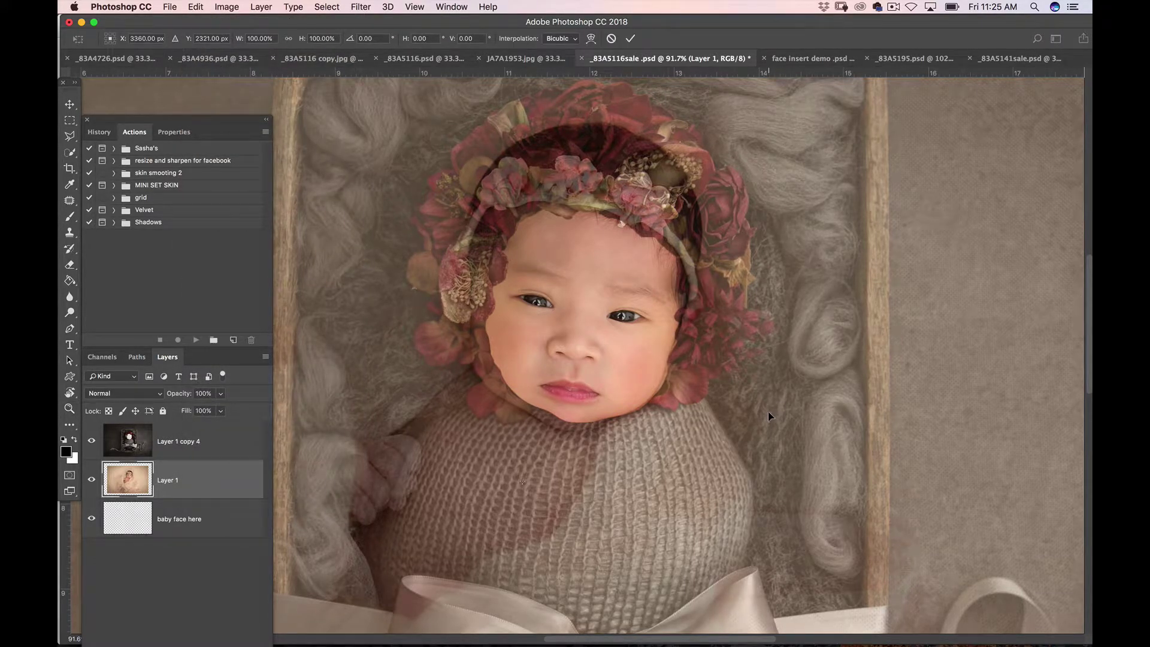
key("super+0")
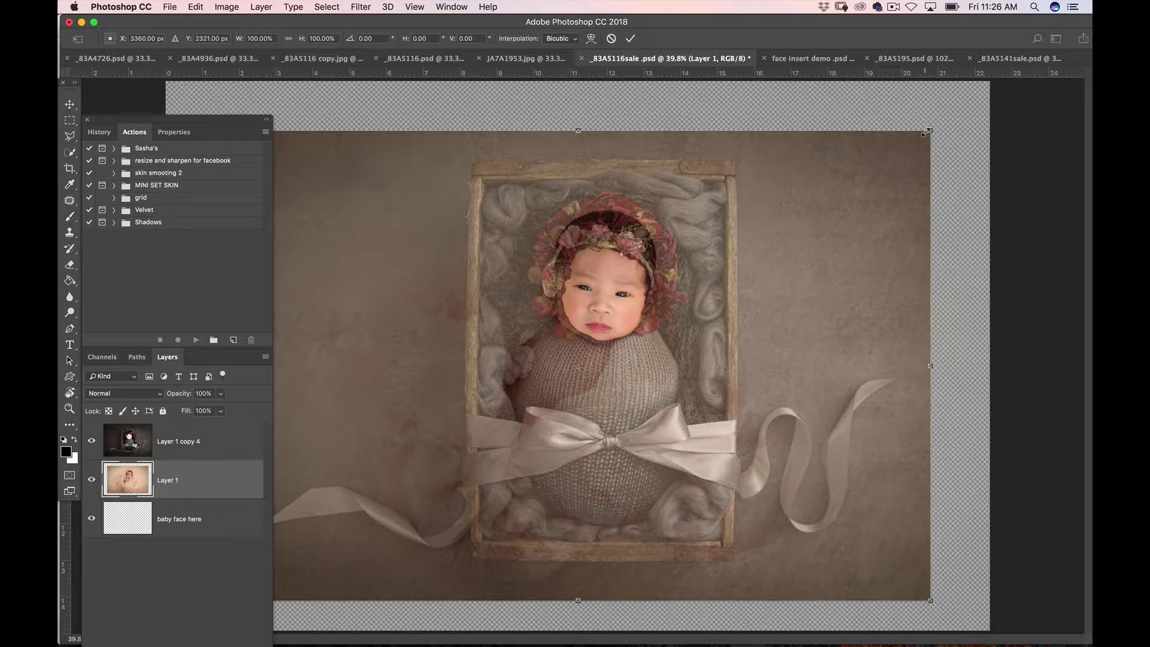
left_click_drag(932, 130, 917, 139)
mouse_move(756, 339)
left_mouse_down()
mouse_move(773, 327)
mouse_move(767, 341)
left_mouse_up()
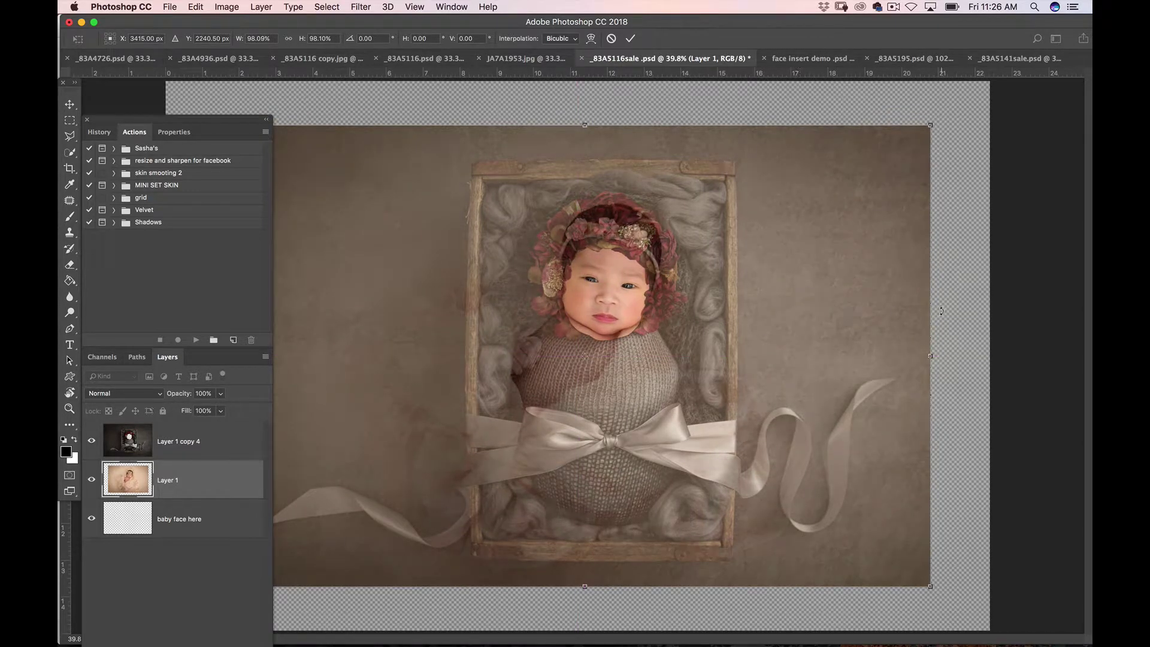
Rotate the baby photo about -7.64°, recenter the face in the bonnet opening, and apply the transform
left_click_drag(970, 306, 1018, 227)
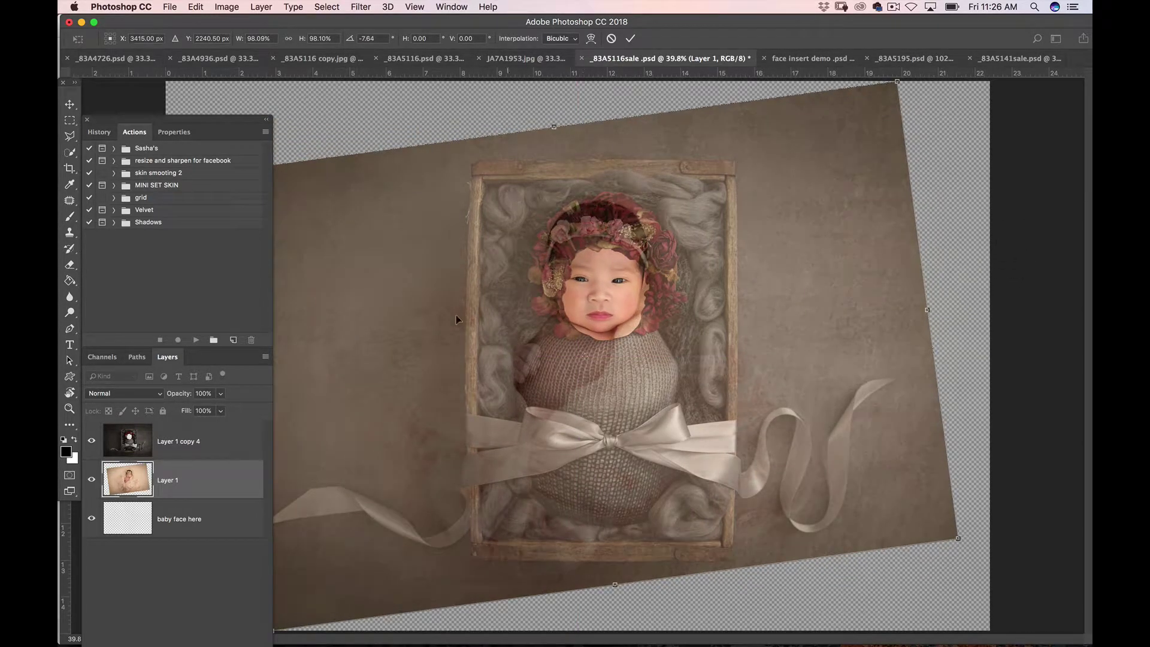
left_click_drag(535, 392, 549, 405)
left_click_drag(545, 396, 544, 397)
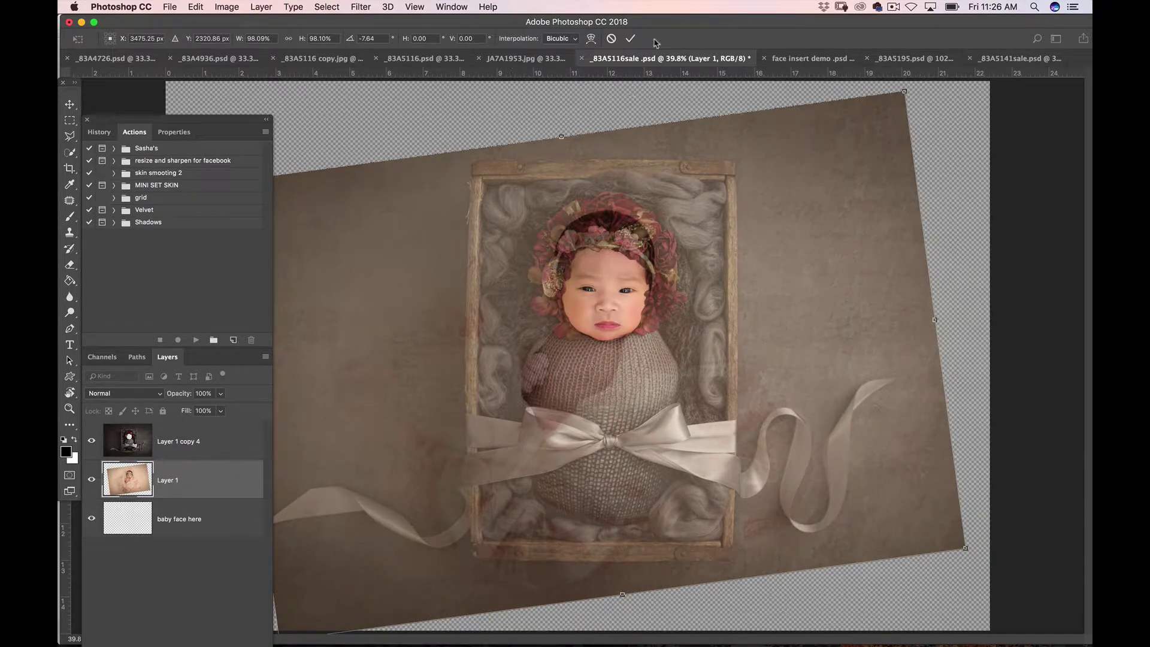
left_click(630, 38)
Restore the backdrop layer, Layer 1 copy 4, to 100% opacity
key("z")
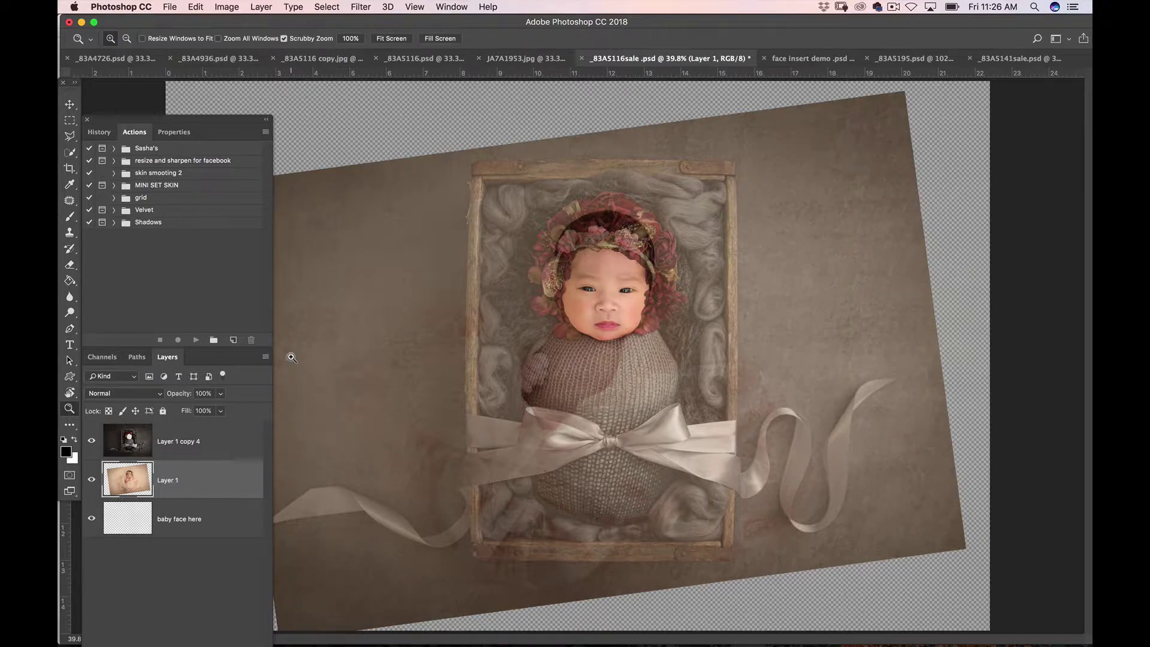
left_click(190, 440)
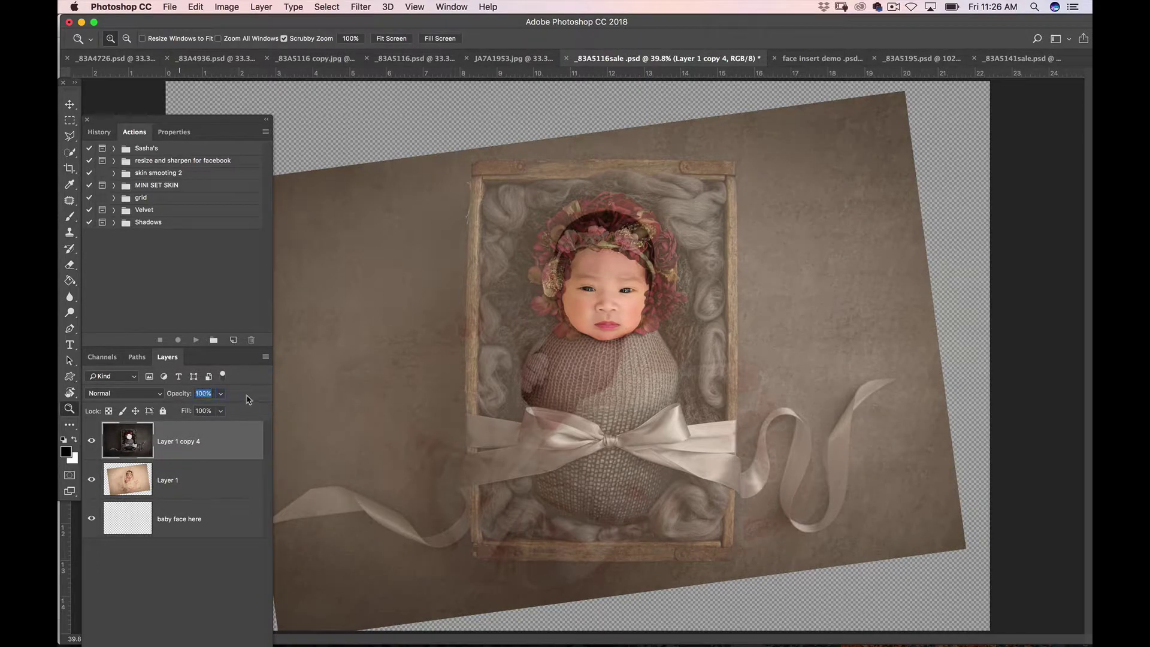
key("0")
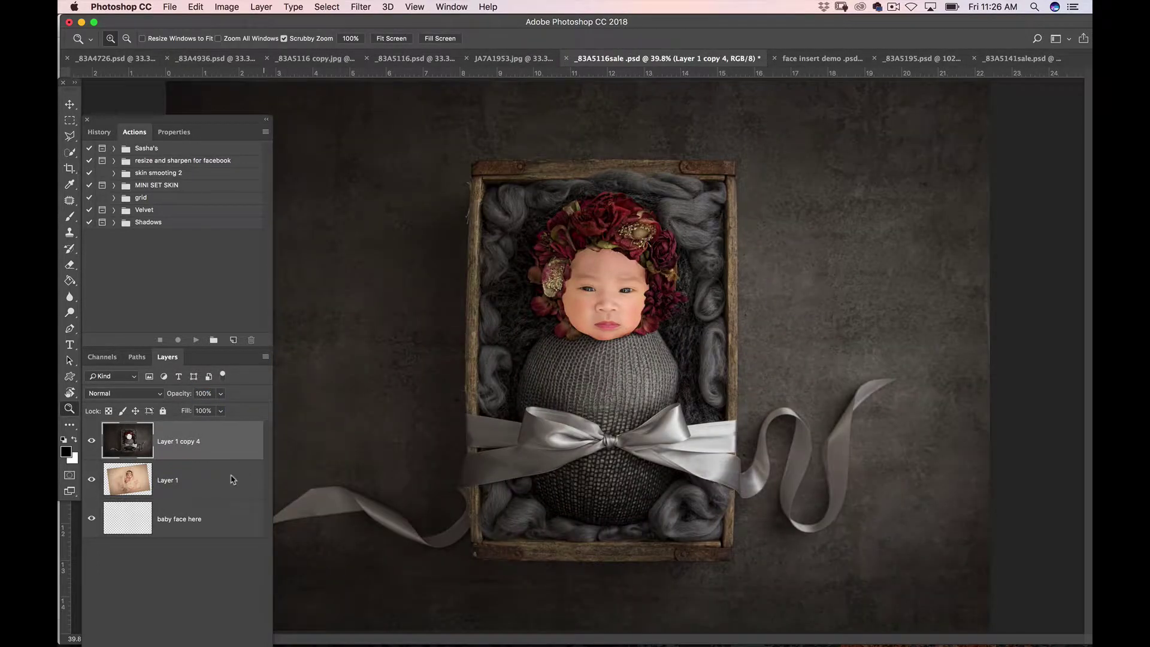
left_click(357, 8)
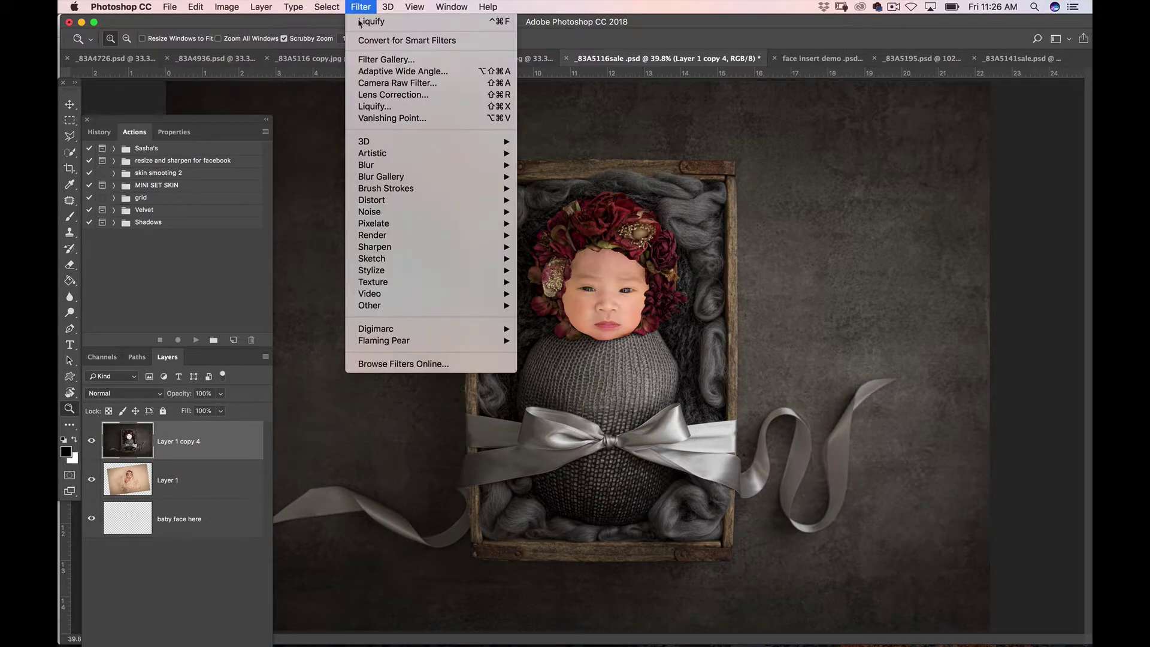
left_click(379, 106)
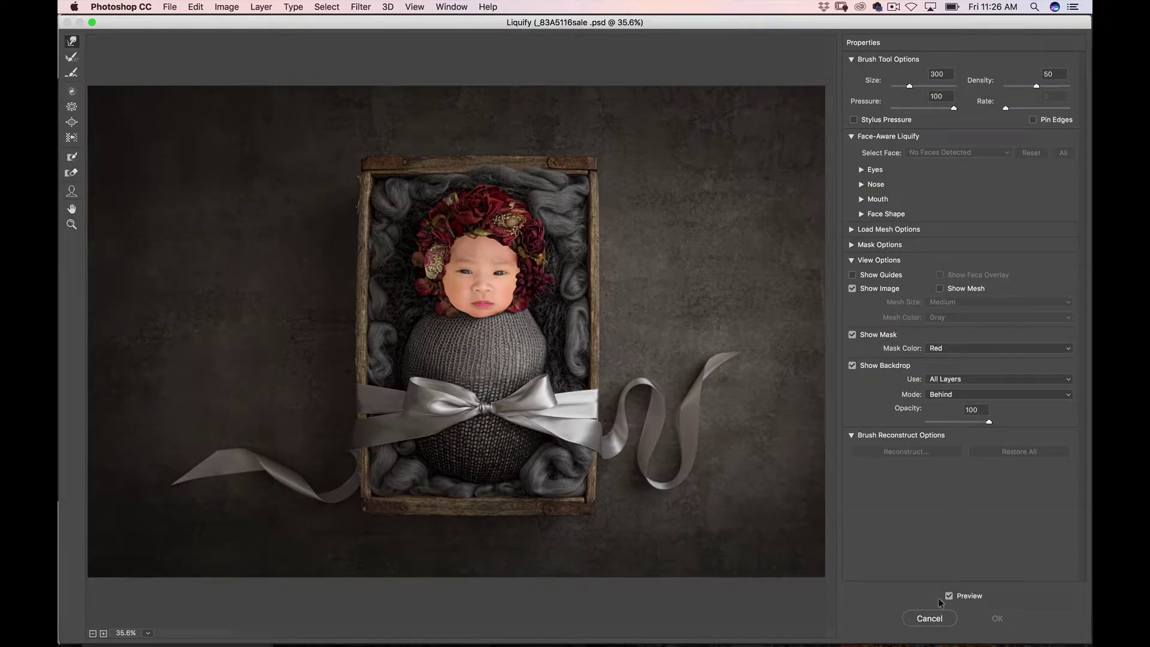
left_click(929, 618)
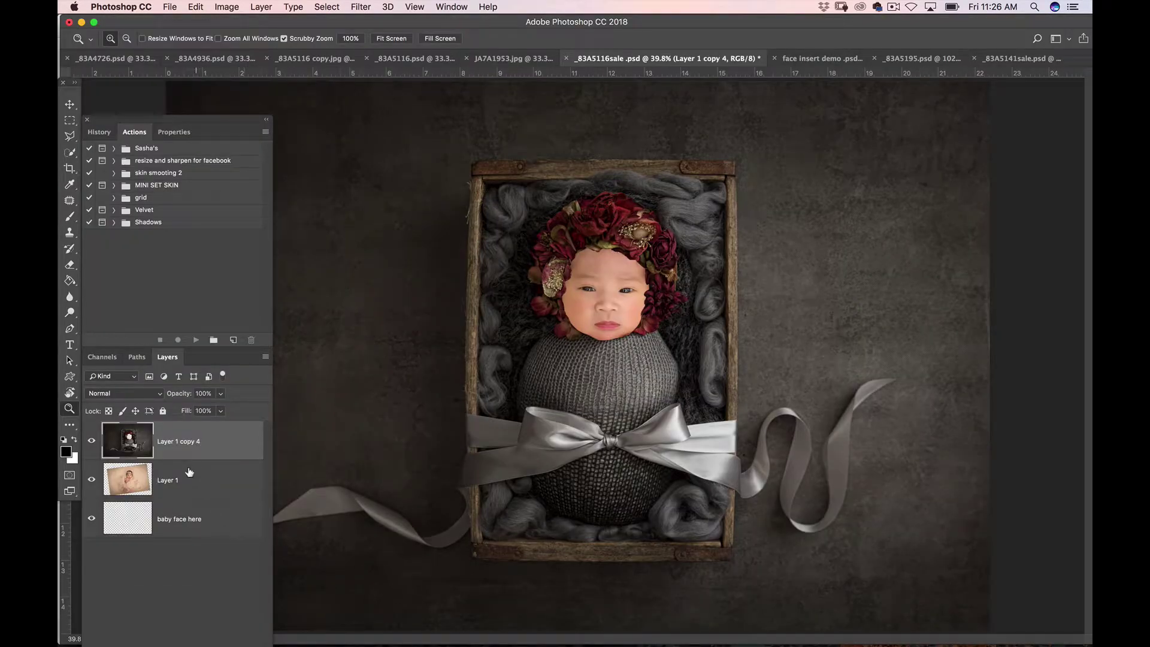
Open Liquify on Layer 1 copy 4 with Layer 1 as the backdrop at 43 opacity, framed closely on the face
left_click(366, 9)
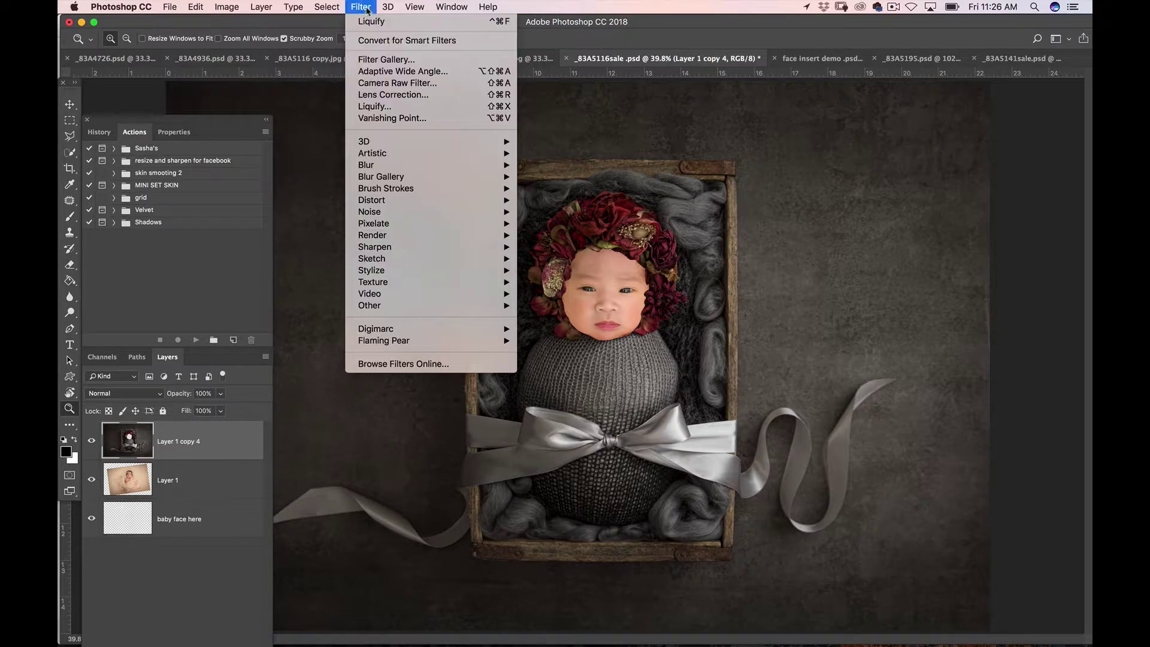
left_click(388, 108)
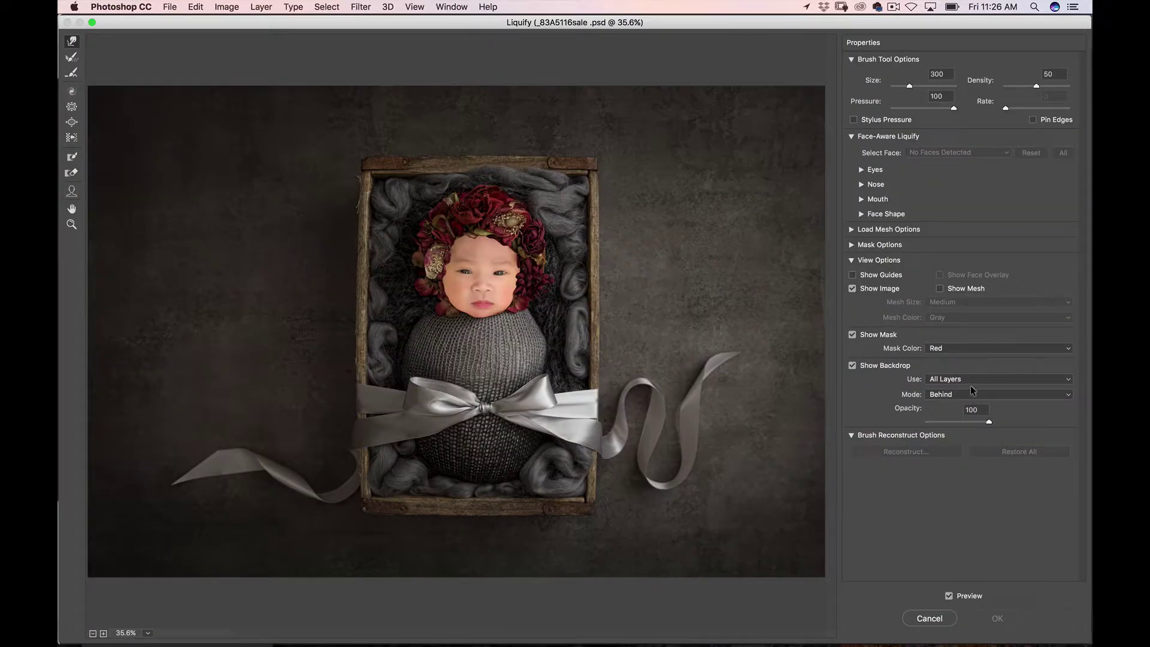
left_click(972, 379)
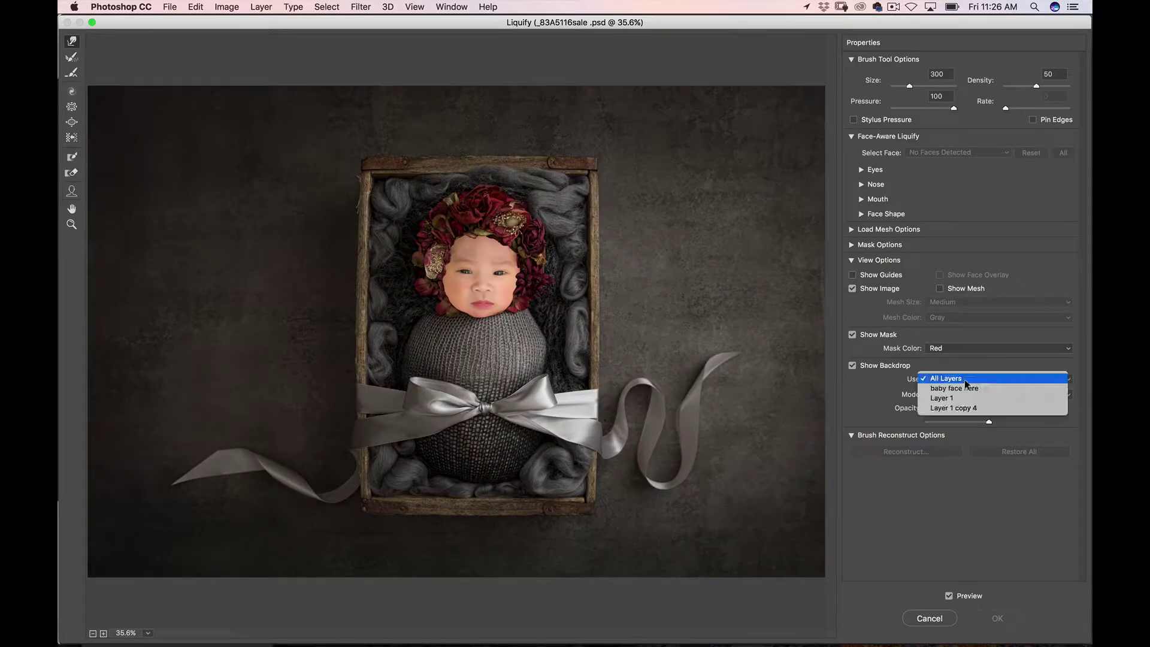
left_click(958, 403)
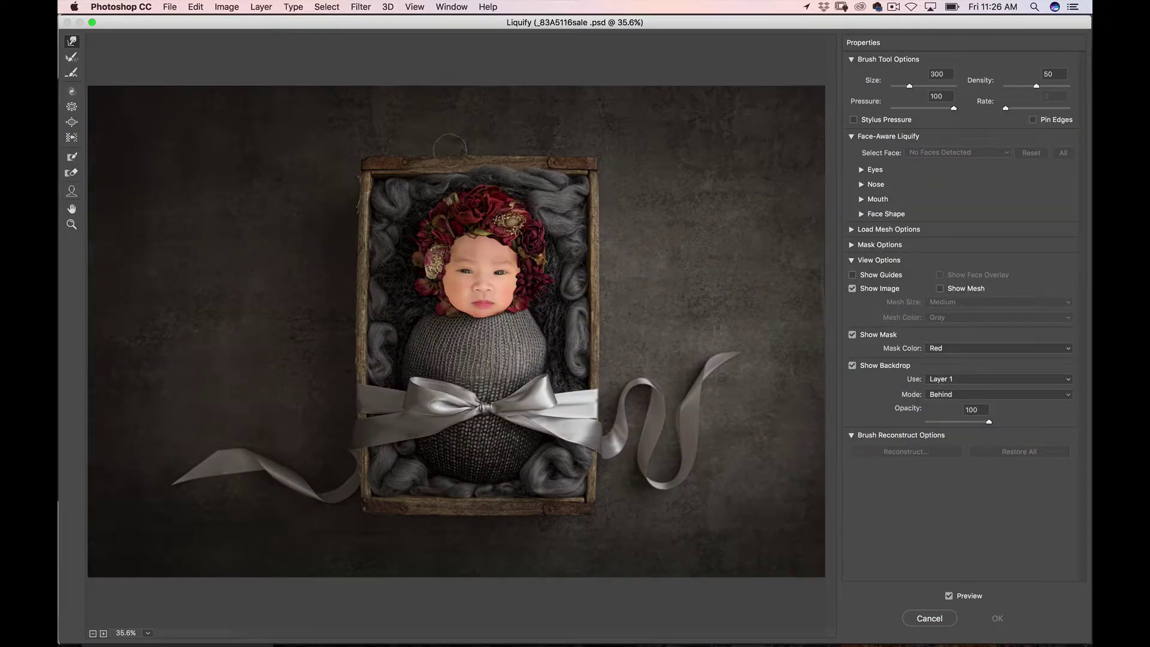
key("z")
left_click_drag(389, 226, 578, 350)
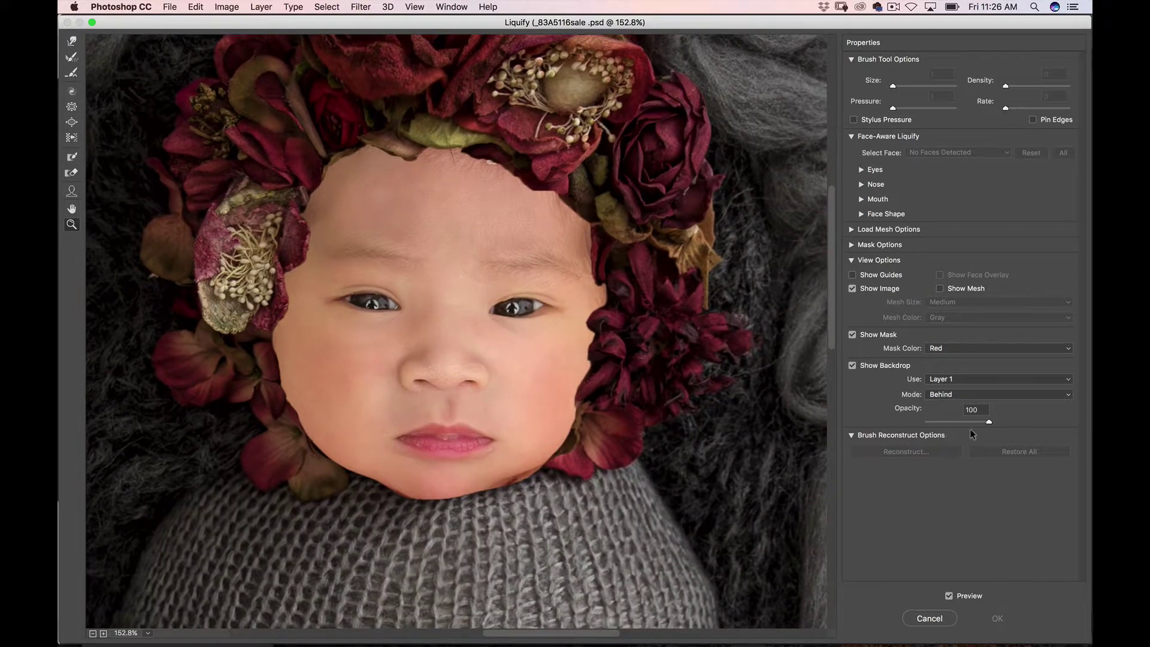
left_click_drag(988, 421, 952, 423)
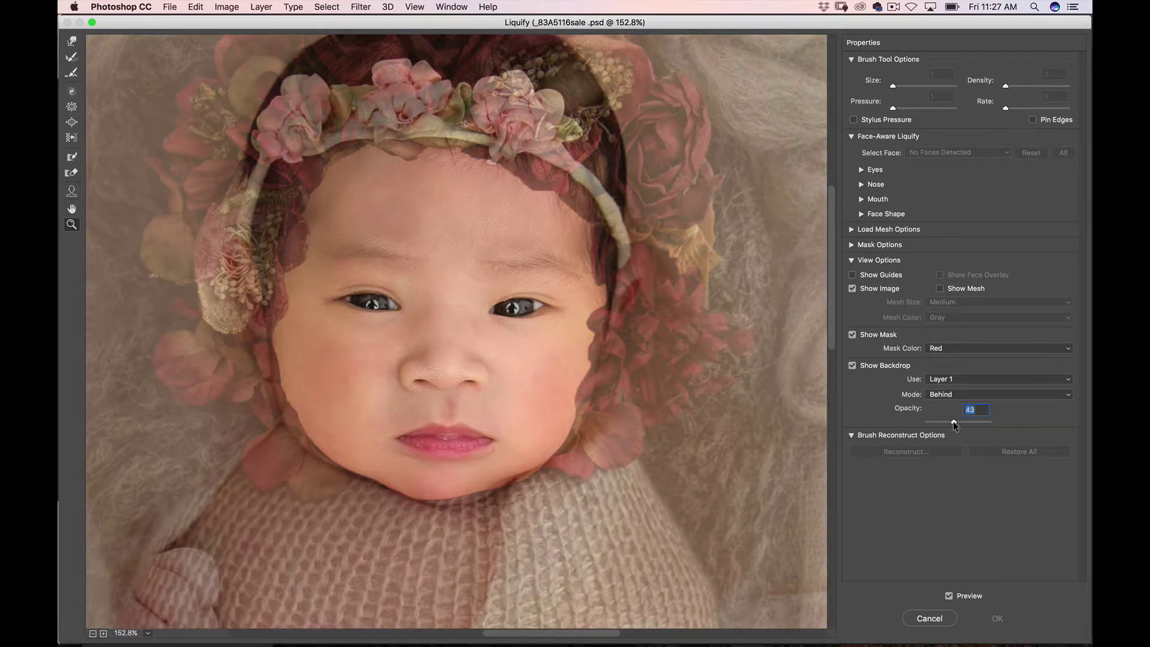
Warp the opening's edges outward around the chin, cheeks and forehead with a size 200 Forward Warp brush, and apply Liquify
left_click(73, 41)
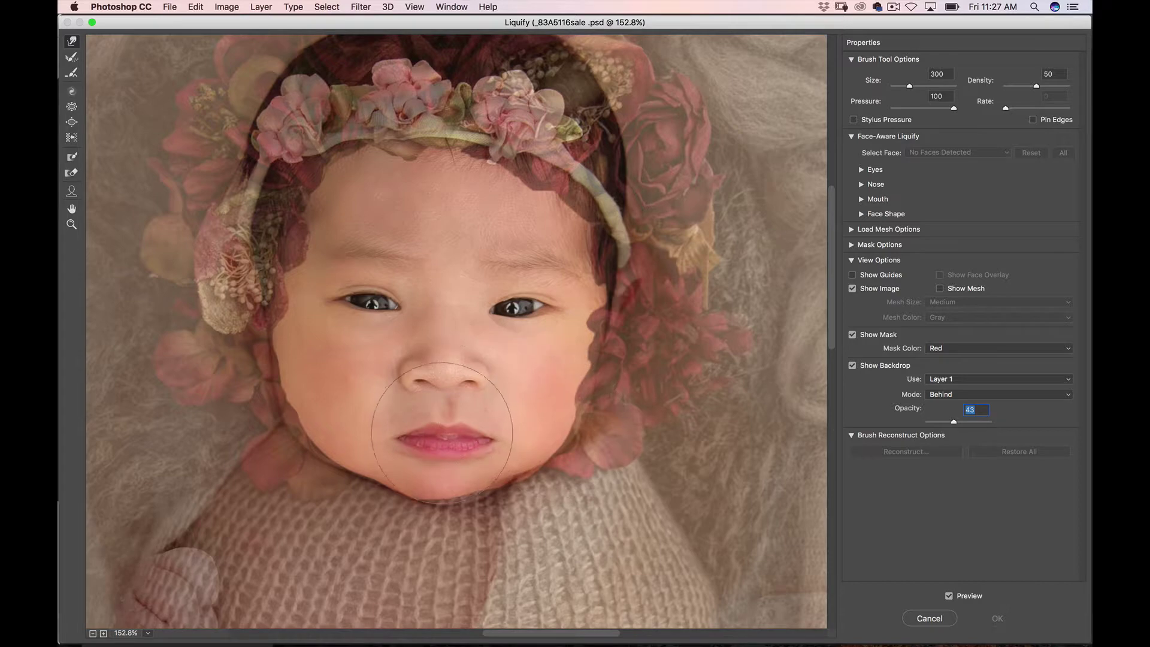
key("bracketleft")
key("bracketleft")
left_click_drag(446, 466, 471, 468)
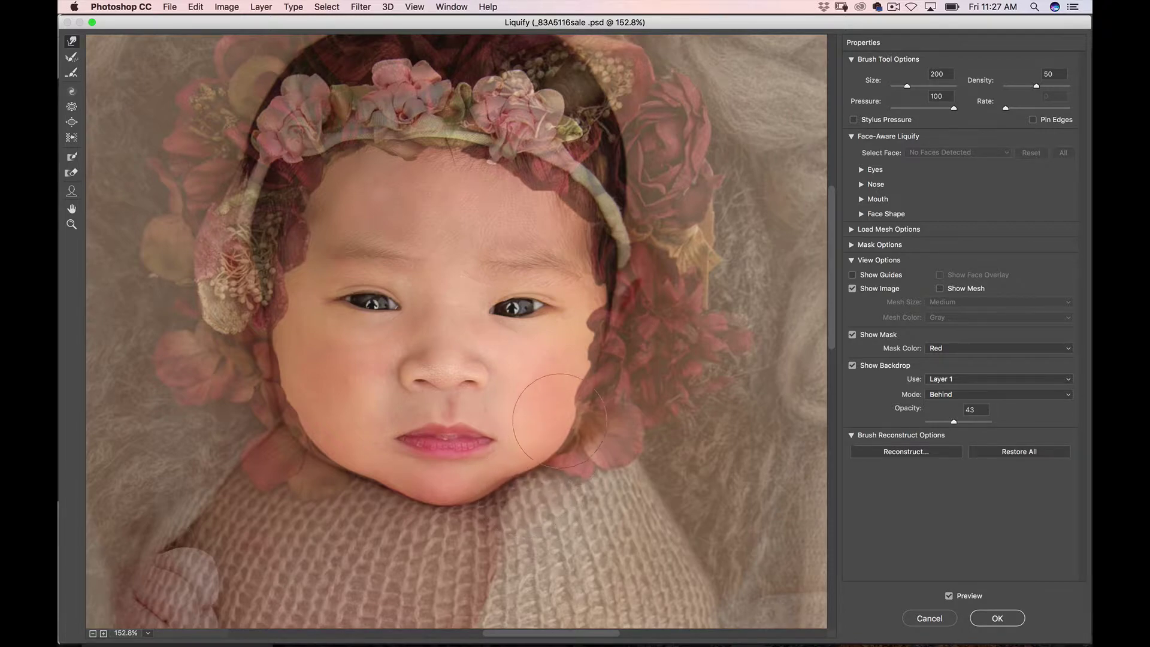
mouse_move(560, 420)
left_mouse_down()
mouse_move(562, 391)
mouse_move(572, 395)
mouse_move(576, 358)
mouse_move(587, 356)
mouse_move(580, 281)
mouse_move(590, 273)
mouse_move(529, 220)
mouse_move(551, 197)
mouse_move(526, 192)
mouse_move(529, 176)
mouse_move(354, 159)
mouse_move(382, 174)
mouse_move(479, 184)
mouse_move(487, 167)
mouse_move(298, 252)
mouse_move(295, 306)
mouse_move(281, 301)
mouse_move(327, 372)
mouse_move(315, 400)
mouse_move(291, 408)
mouse_move(311, 368)
mouse_move(294, 369)
mouse_move(306, 331)
mouse_move(290, 369)
mouse_move(311, 391)
mouse_move(306, 410)
mouse_move(348, 432)
mouse_move(336, 440)
mouse_move(333, 428)
mouse_move(257, 391)
mouse_move(266, 395)
mouse_move(281, 368)
mouse_move(335, 428)
mouse_move(316, 444)
mouse_move(374, 456)
mouse_move(384, 507)
left_mouse_up()
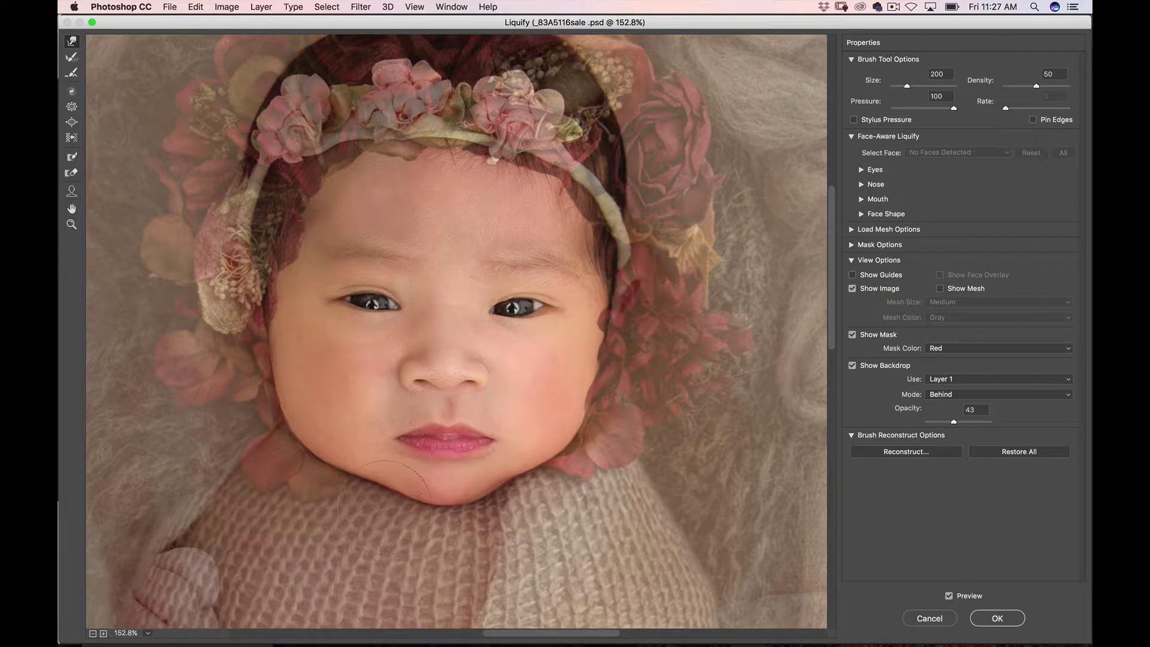
left_click(1007, 623)
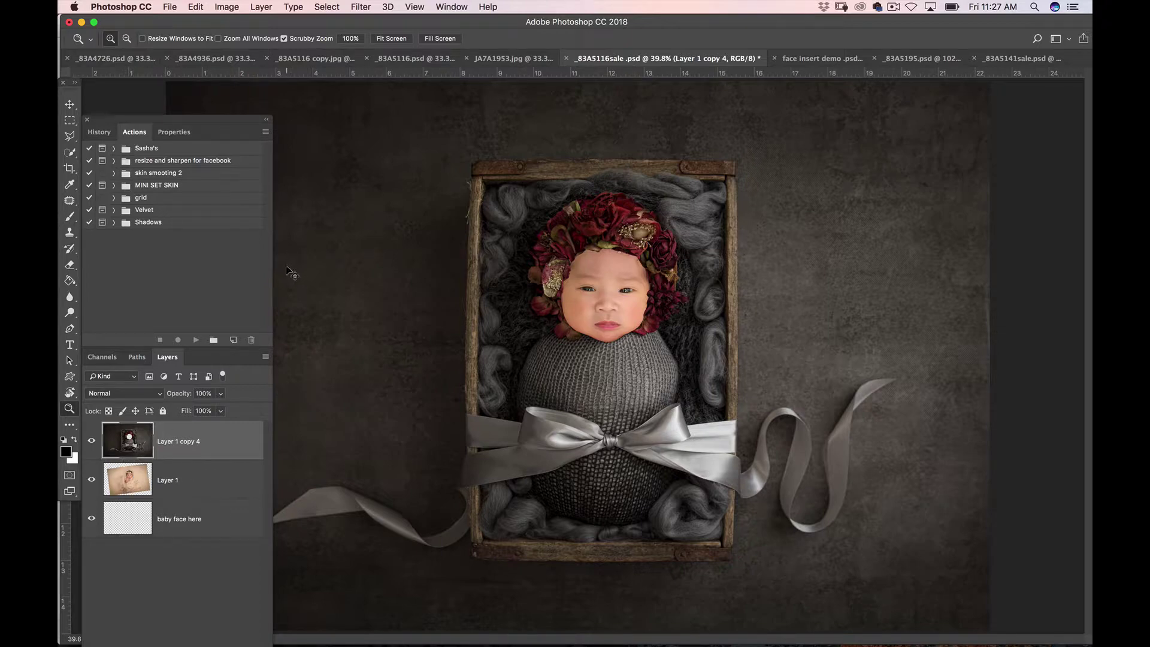
Reshape the bonnet's upper inner edge over the forehead in Liquify with a size 800 brush, check it without the backdrop, and apply
key("super+shift+x")
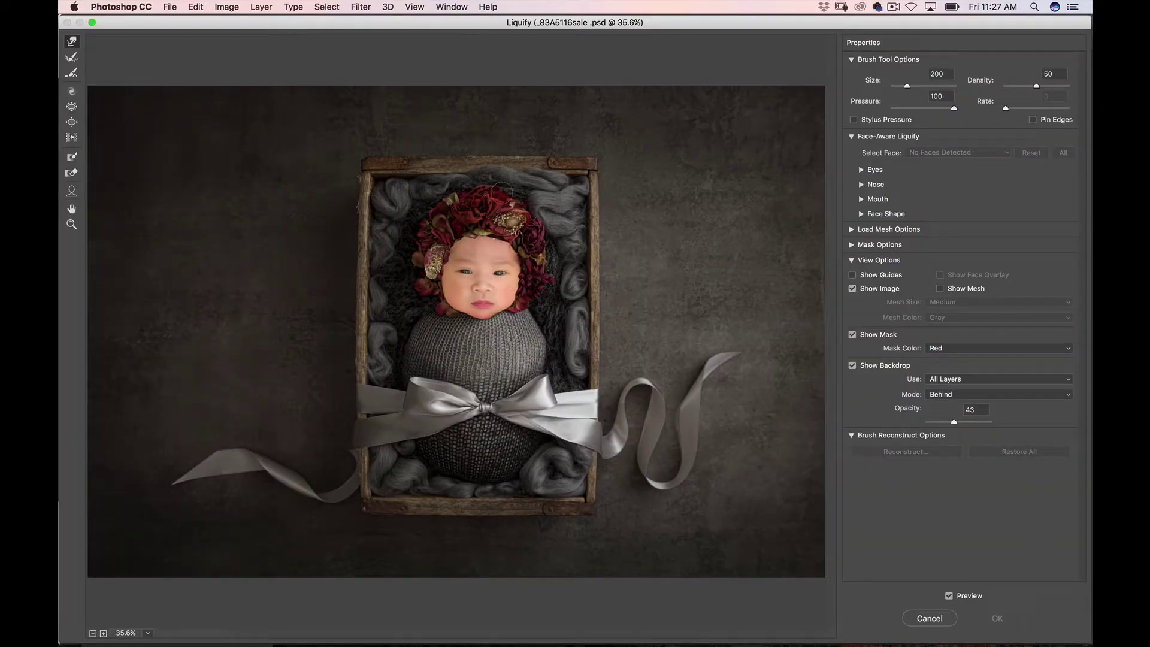
key("bracketright")
key("bracketright")
key("bracketright")
key("bracketright")
left_click_drag(464, 234, 469, 223)
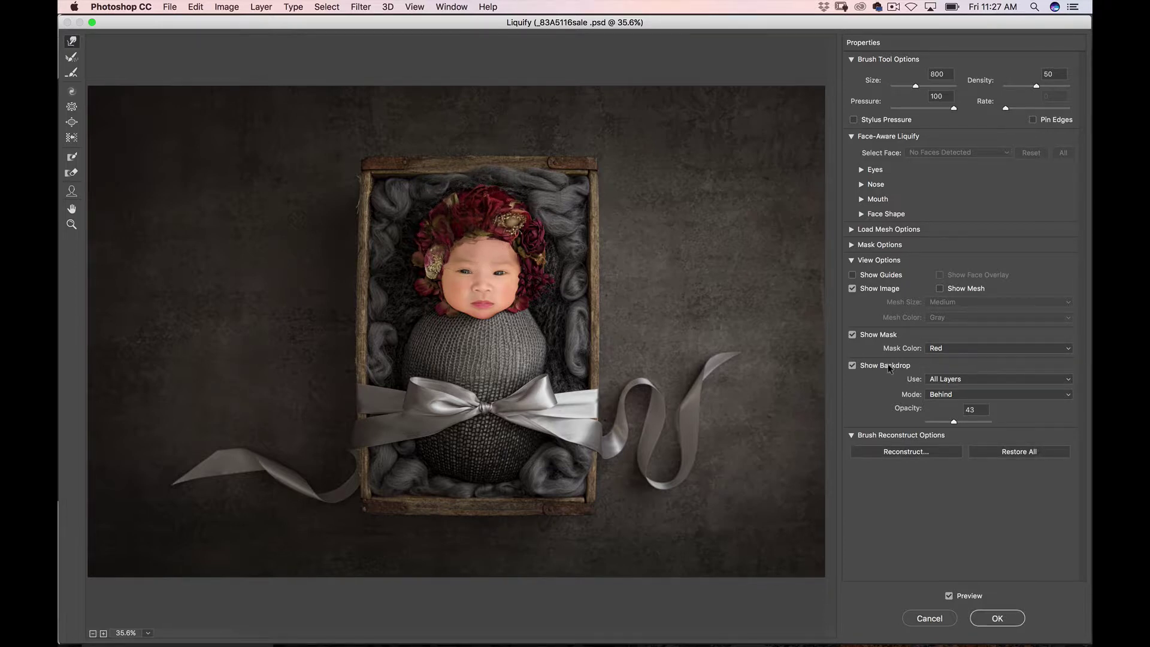
left_click(852, 365)
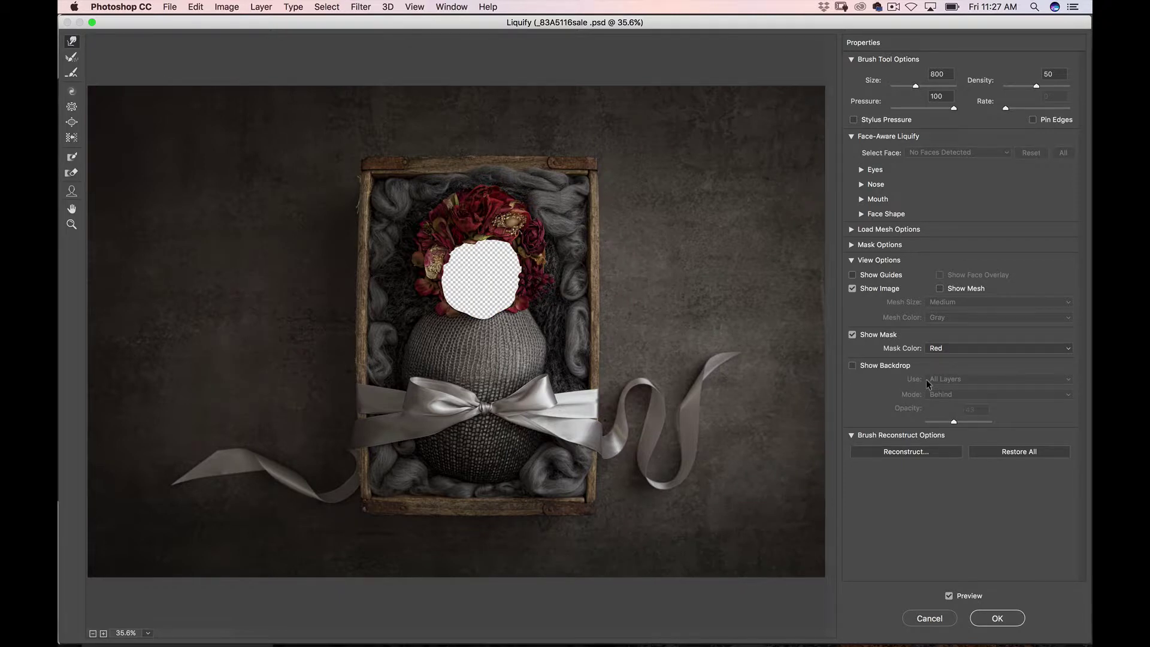
left_click(852, 365)
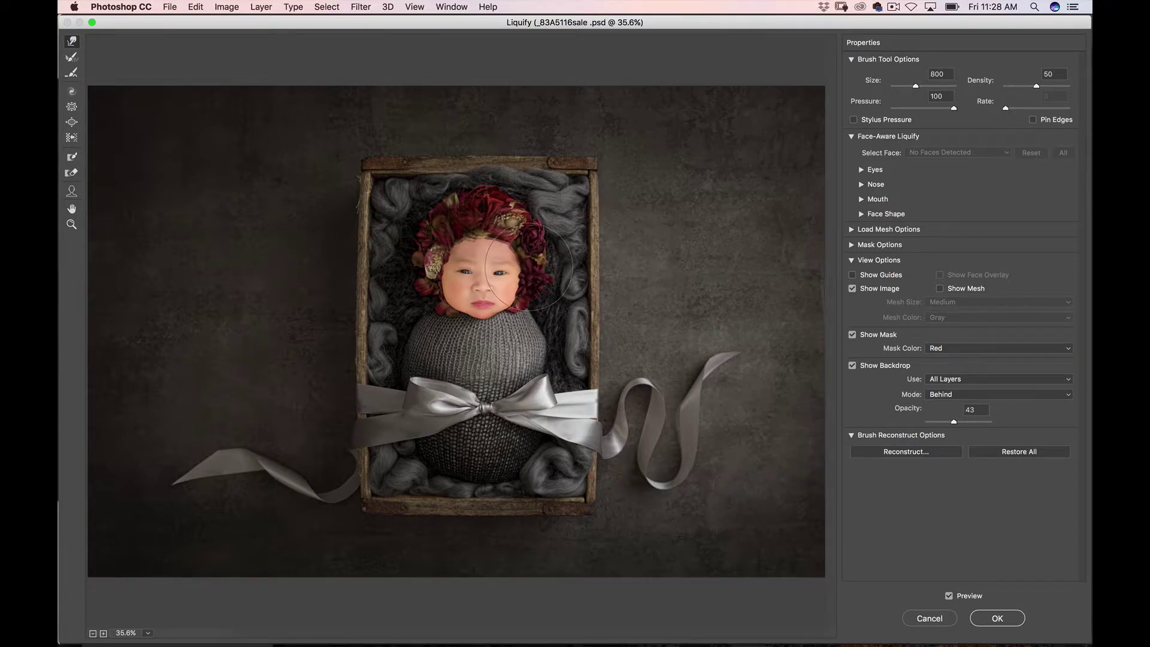
left_click(994, 624)
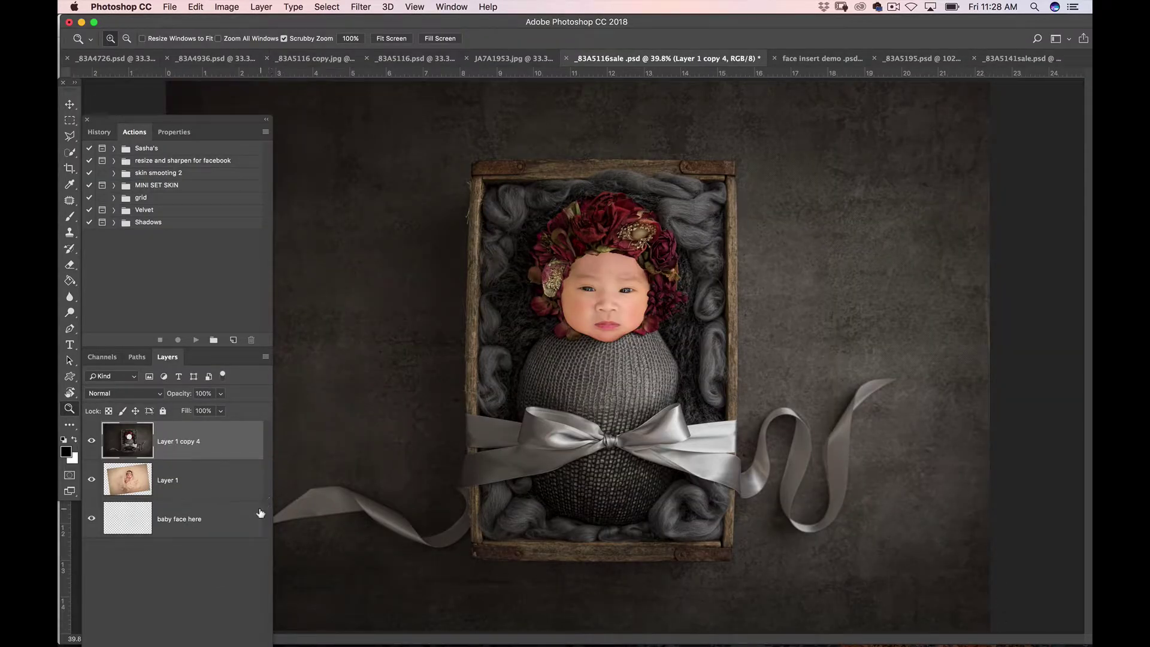
Push the baby's forehead on Layer 1 upward in Liquify with a size 800 Forward Warp brush, and apply
left_click(132, 485)
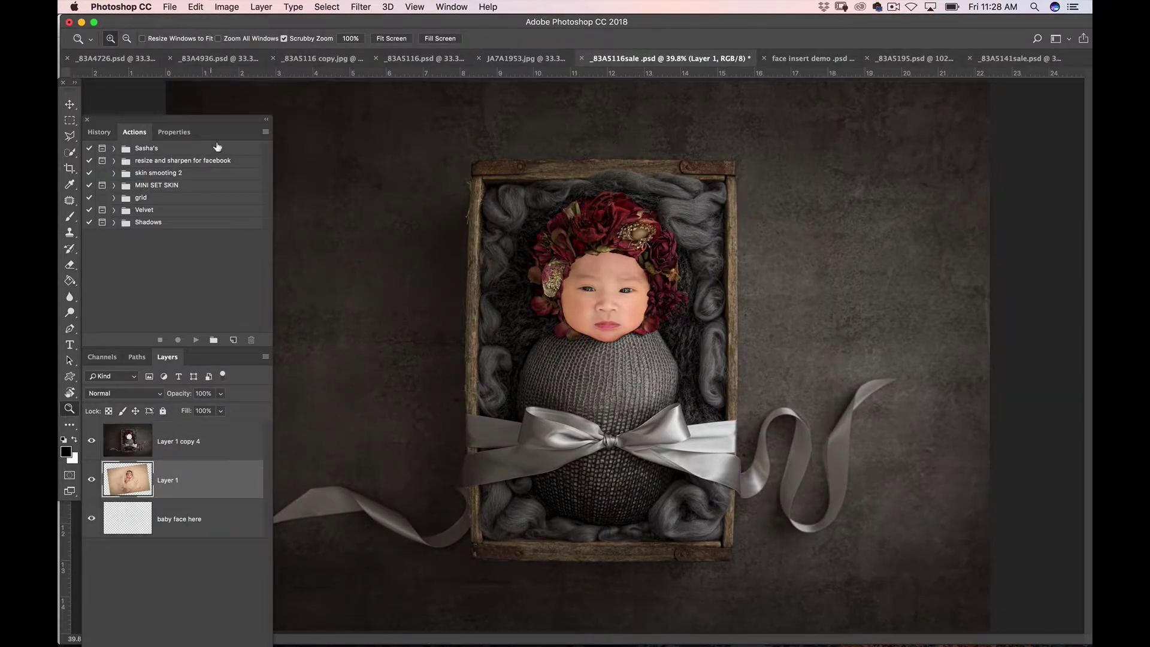
left_click(361, 7)
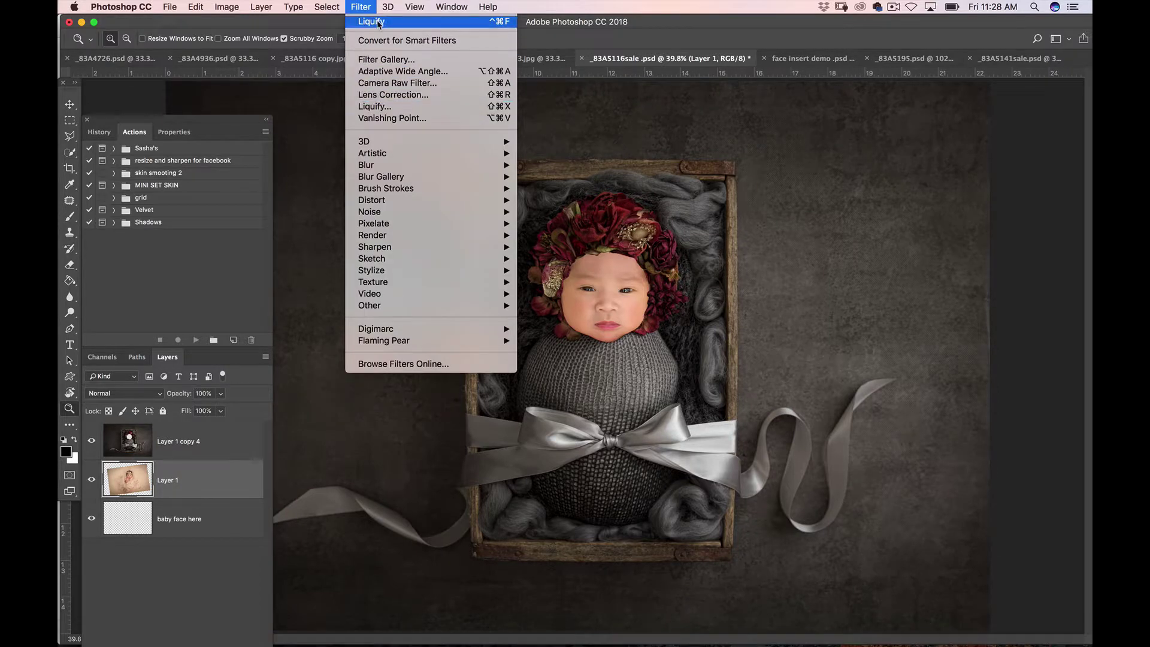
left_click(375, 107)
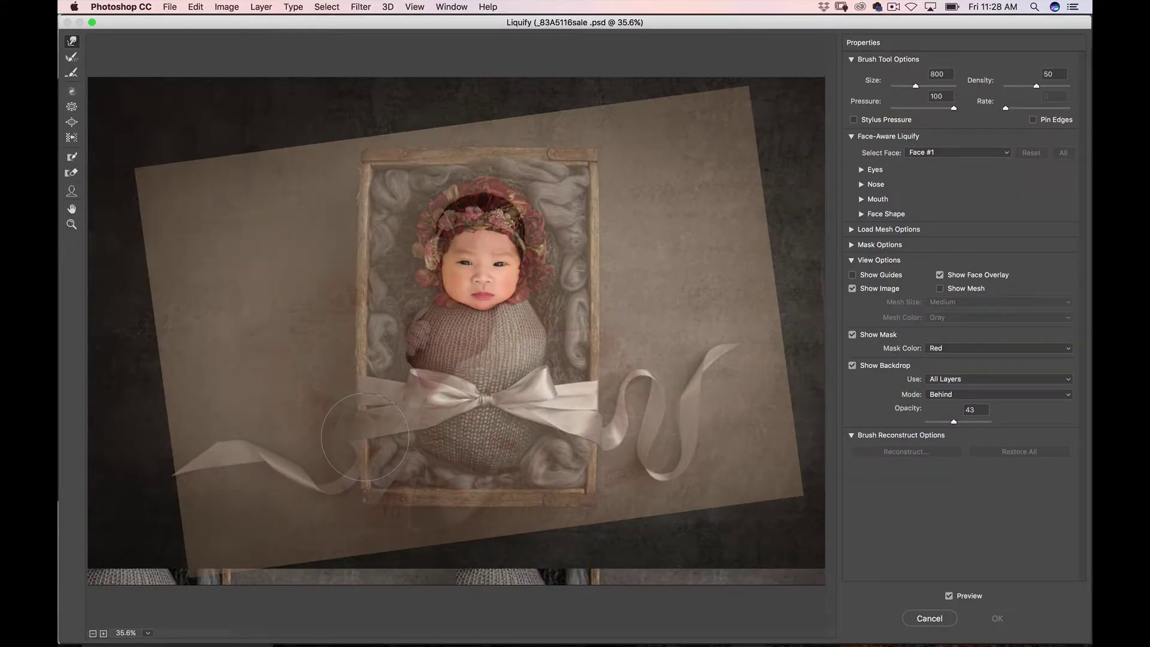
mouse_move(494, 221)
left_mouse_down()
mouse_move(486, 239)
mouse_move(496, 198)
left_mouse_up()
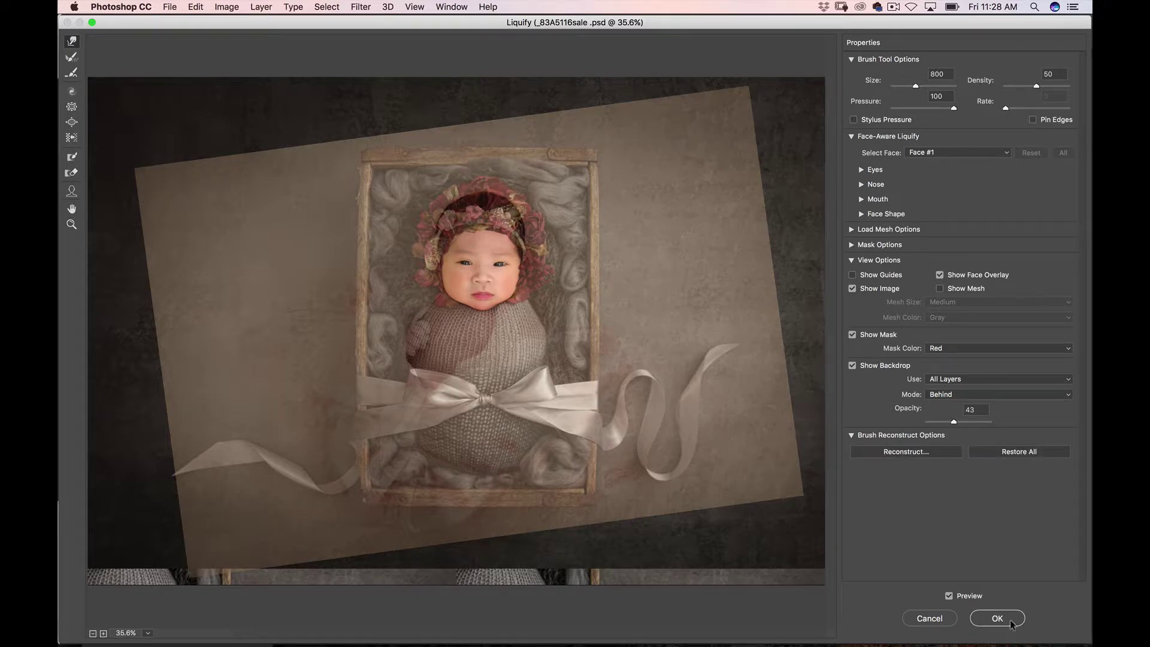
left_click(1010, 623)
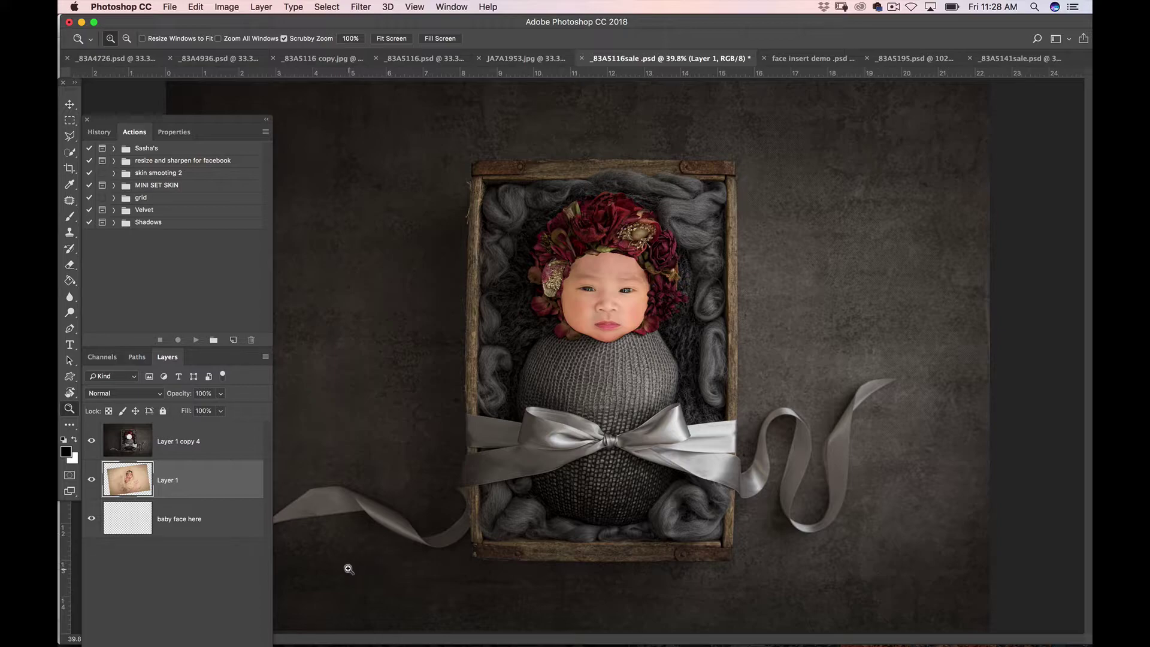
Nudge the knit wrap's edge beside the chin on Layer 1 copy 4 in Liquify with a smaller Forward Warp brush, and apply
left_click_drag(599, 334, 648, 371)
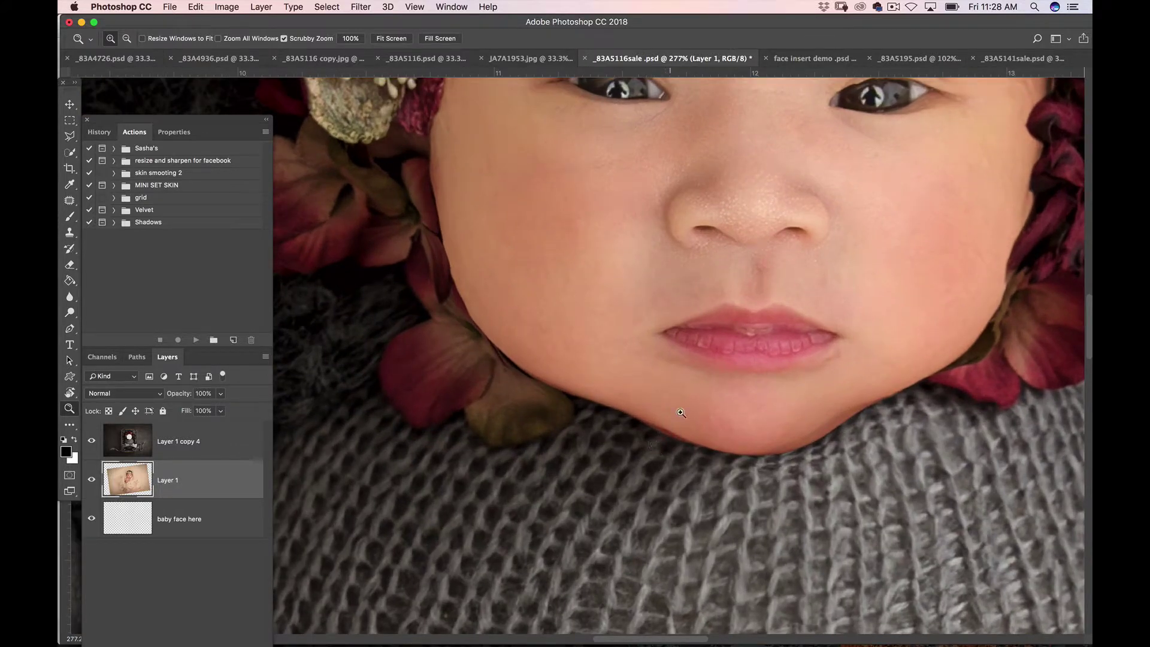
left_click(134, 440)
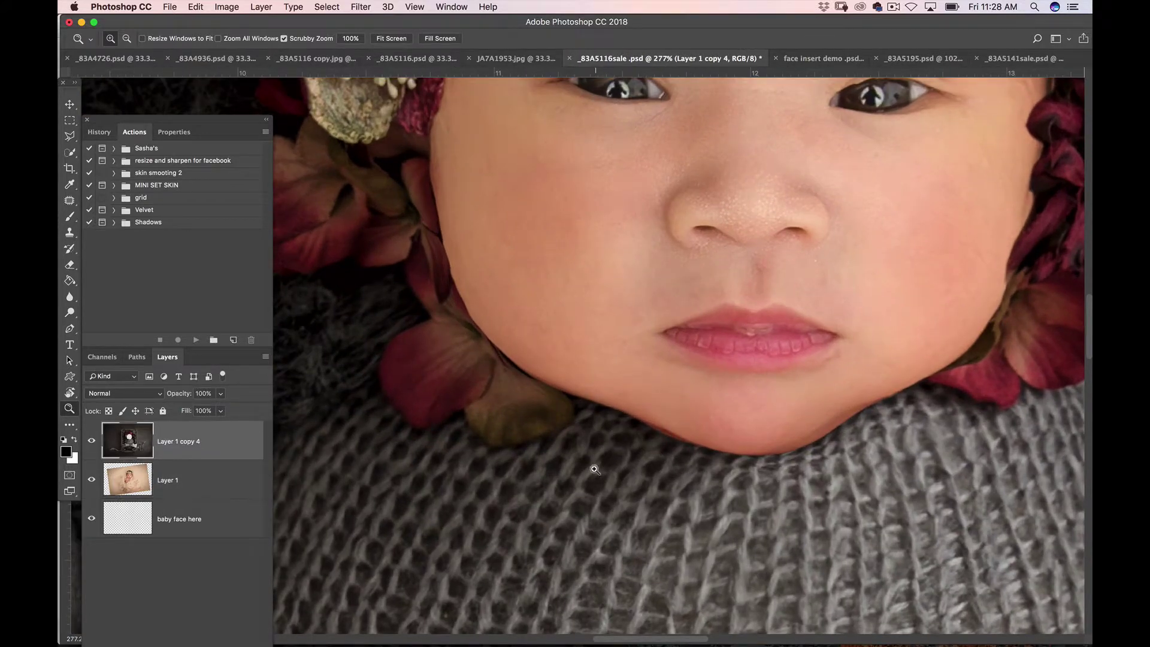
left_click(361, 8)
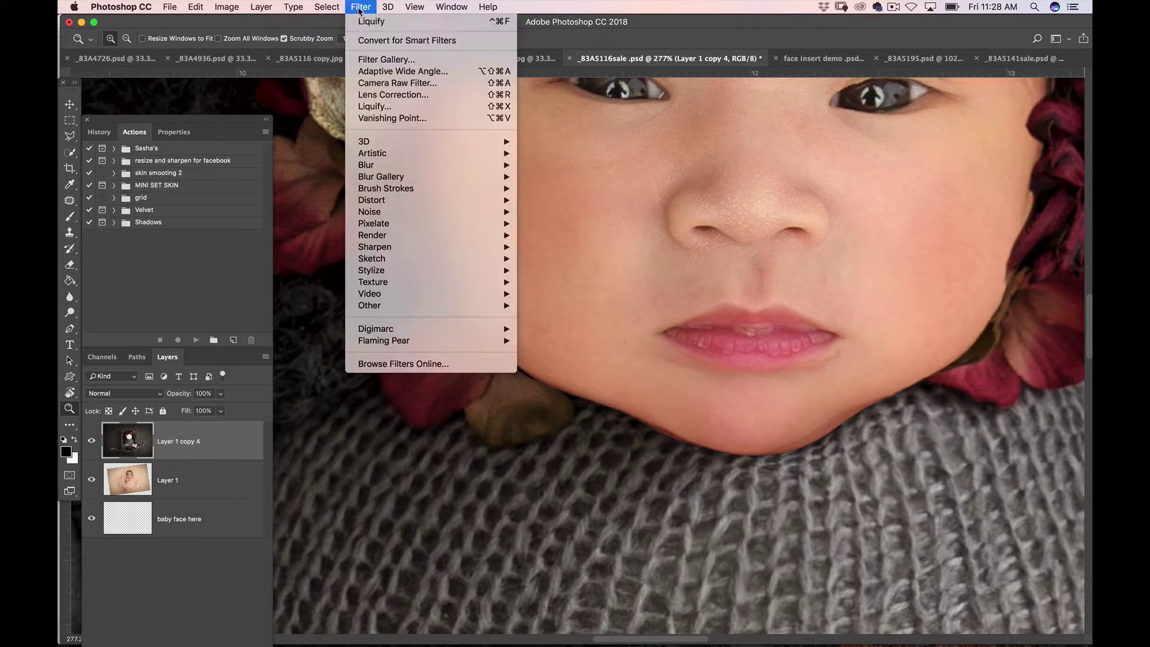
left_click(375, 108)
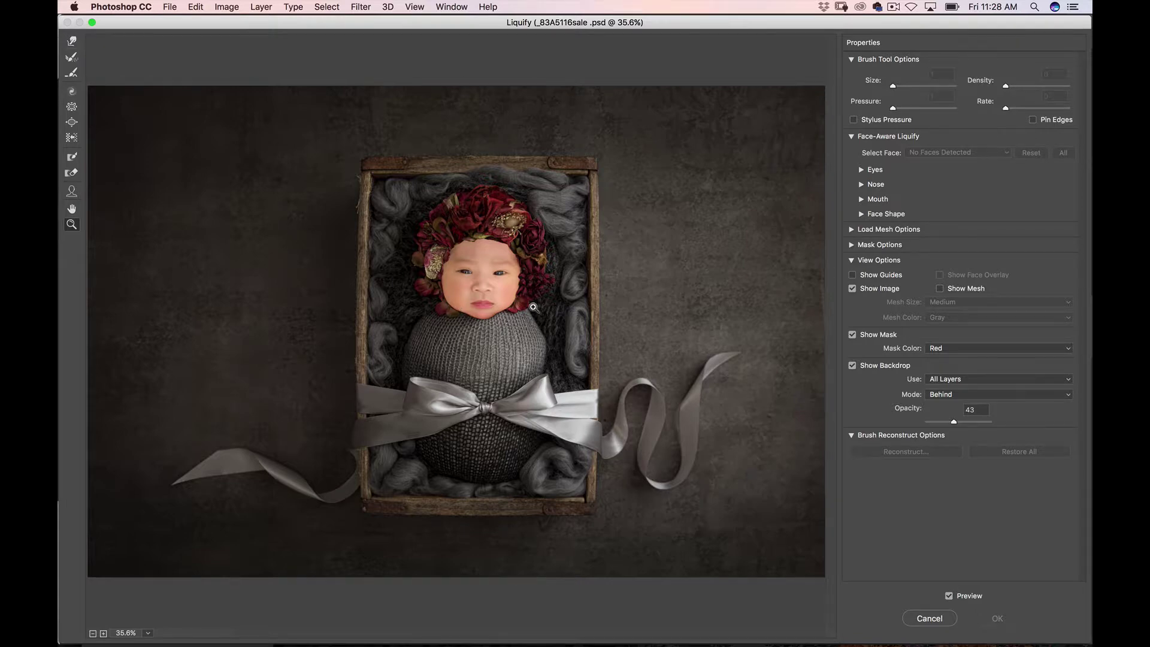
left_click(467, 312)
key("w")
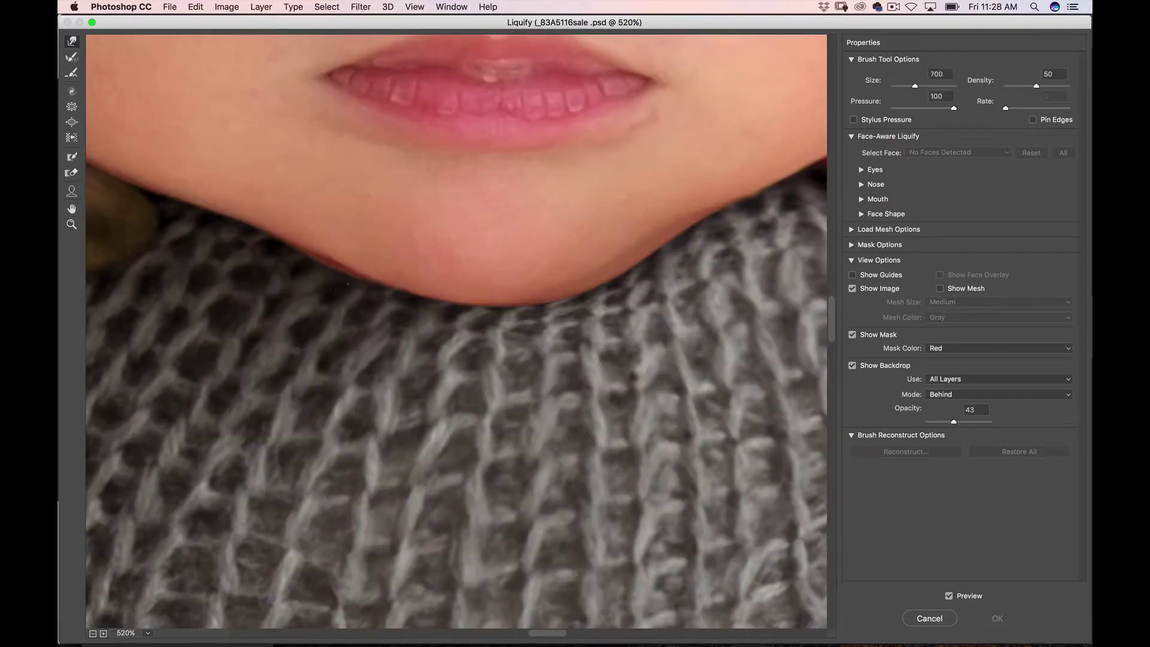
key("bracketleft")
key("bracketleft")
key("bracketleft")
key("bracketleft")
key("bracketleft")
key("bracketleft")
left_click_drag(319, 287, 317, 289)
left_click(997, 618)
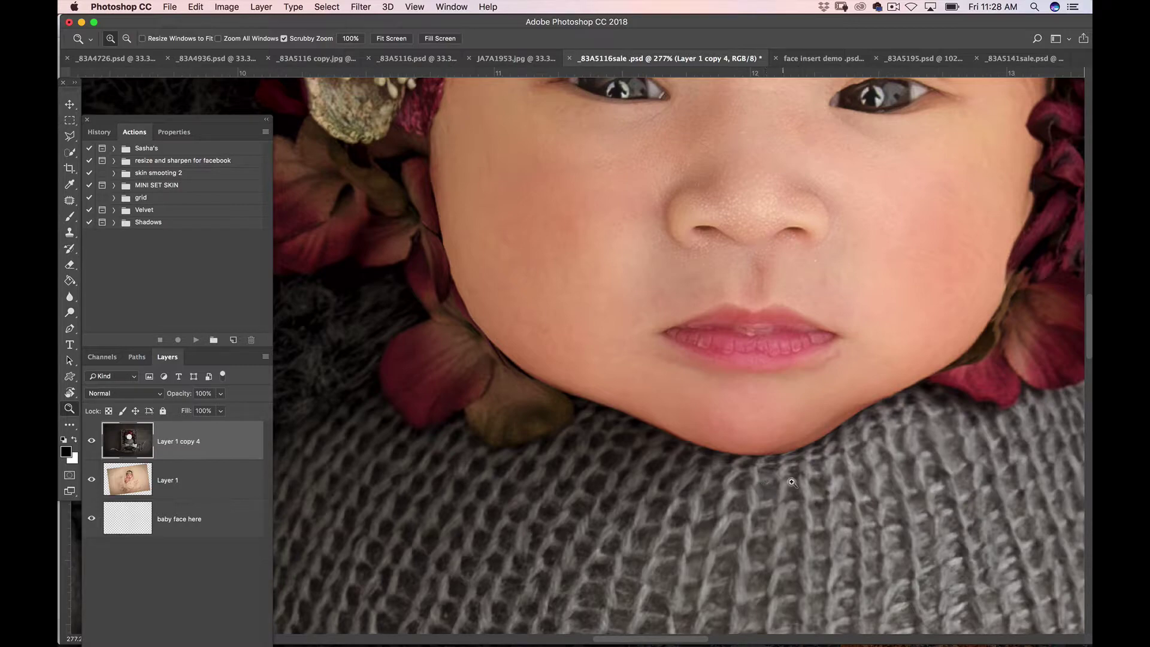
Run the "subject shadows no color" action from the Shadows set on Layer 1
left_click_drag(791, 481, 437, 374)
key("super+r")
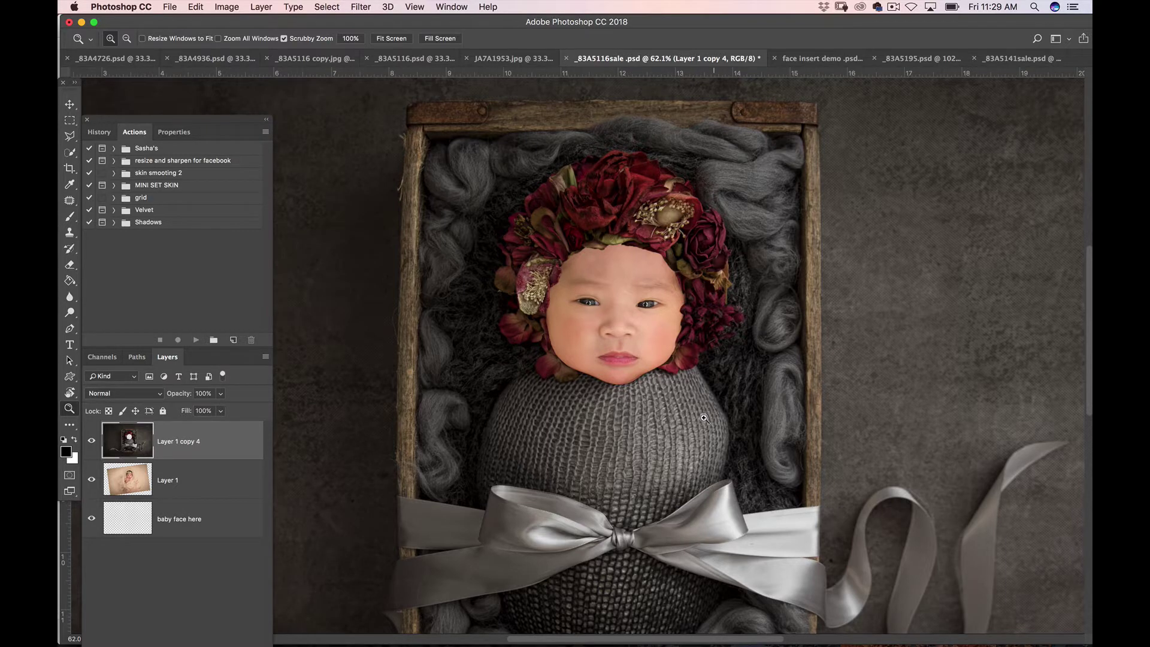
left_click_drag(704, 418, 594, 493)
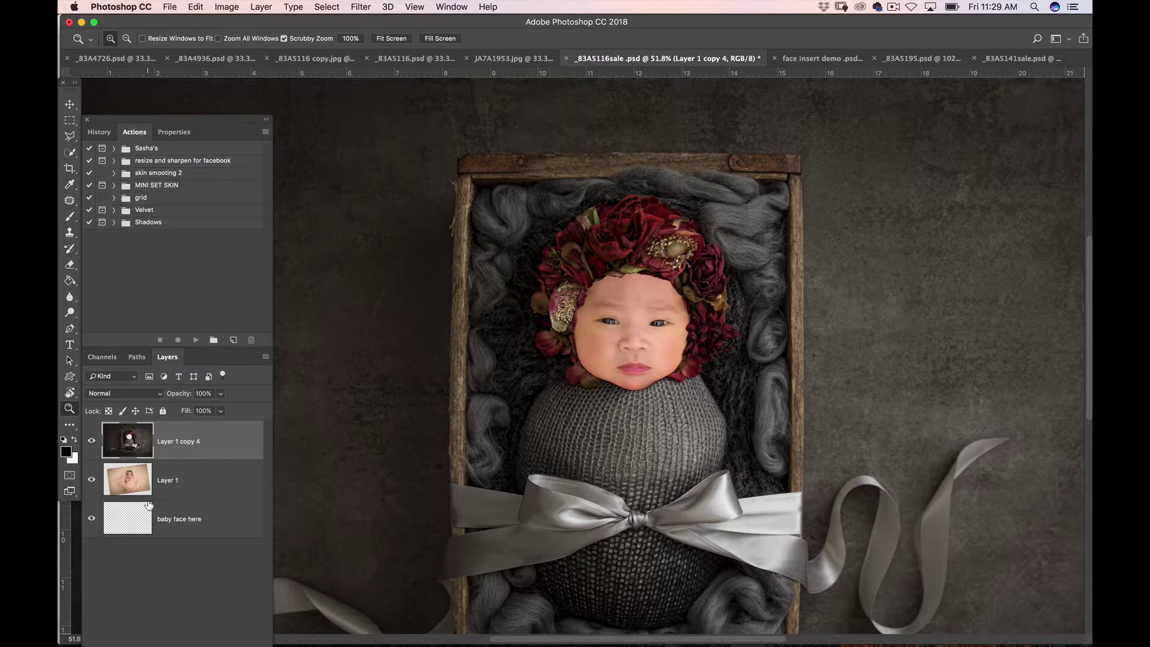
left_click(114, 223)
left_click_drag(271, 212, 262, 262)
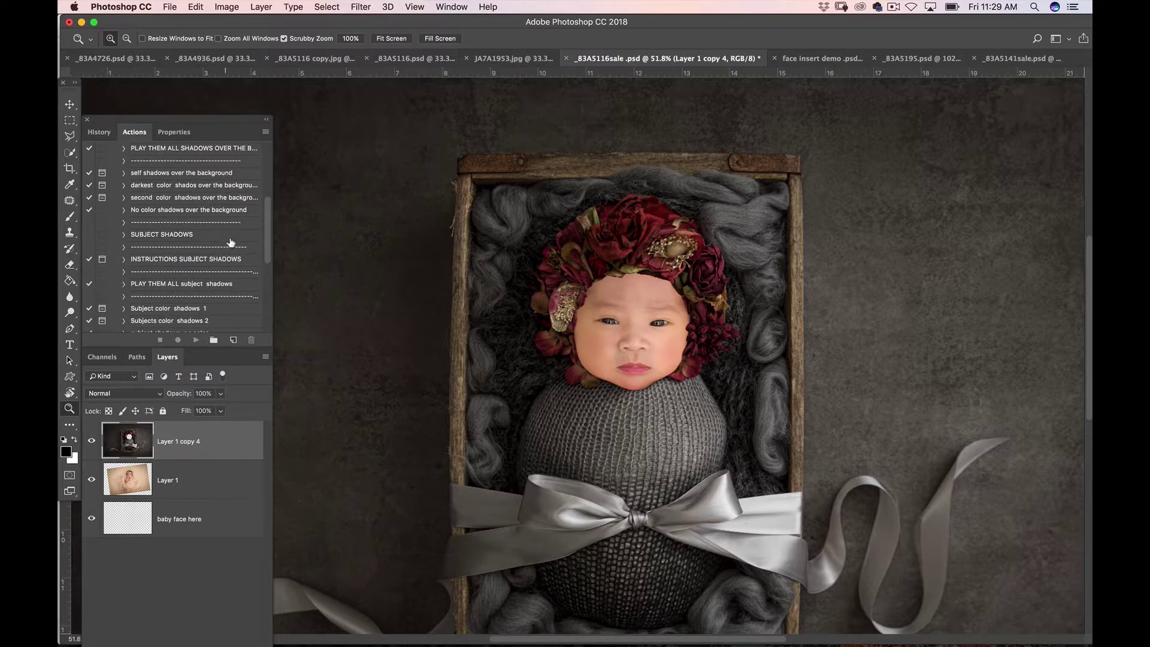
scroll(240, 272, "down", 3)
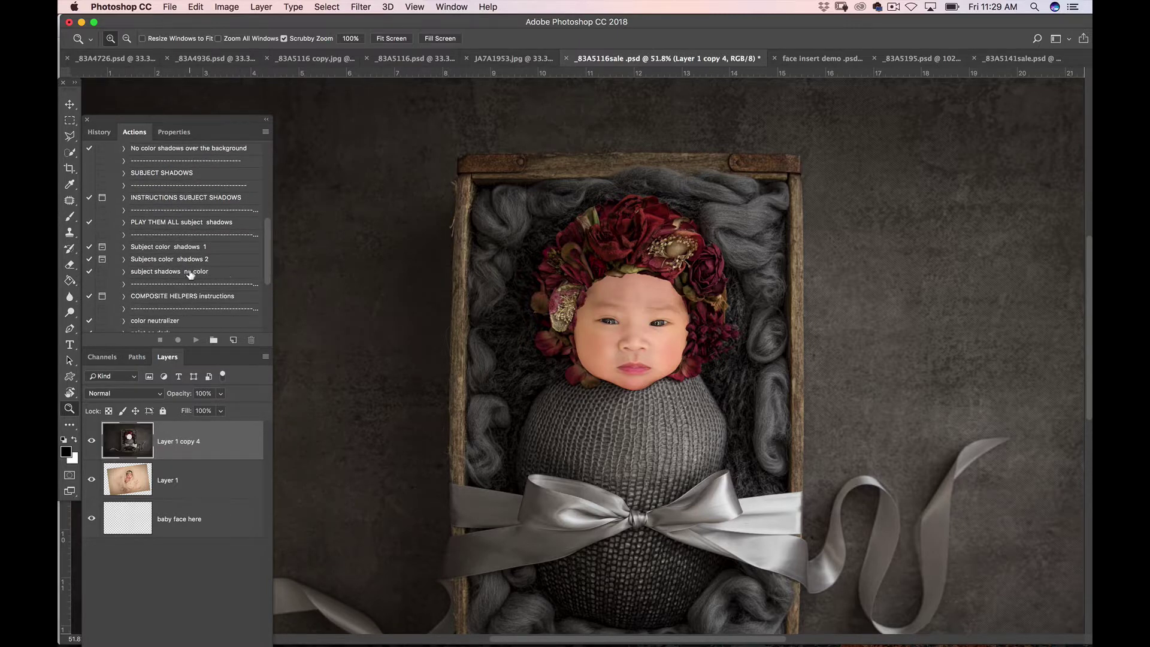
left_click(190, 275)
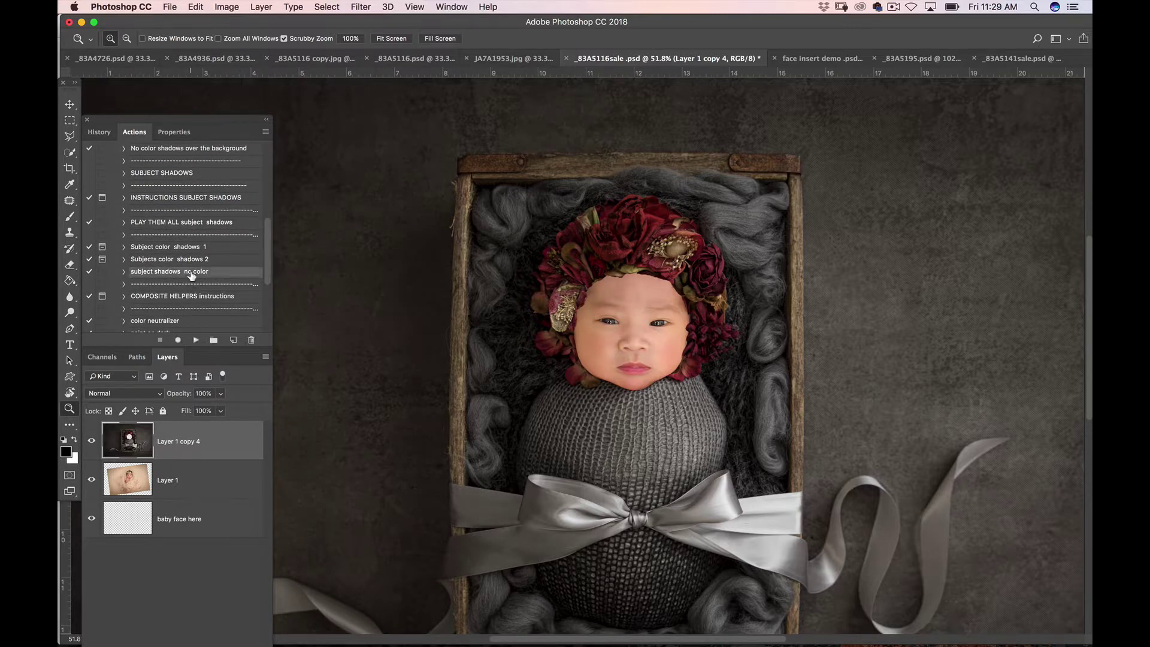
left_click(135, 480)
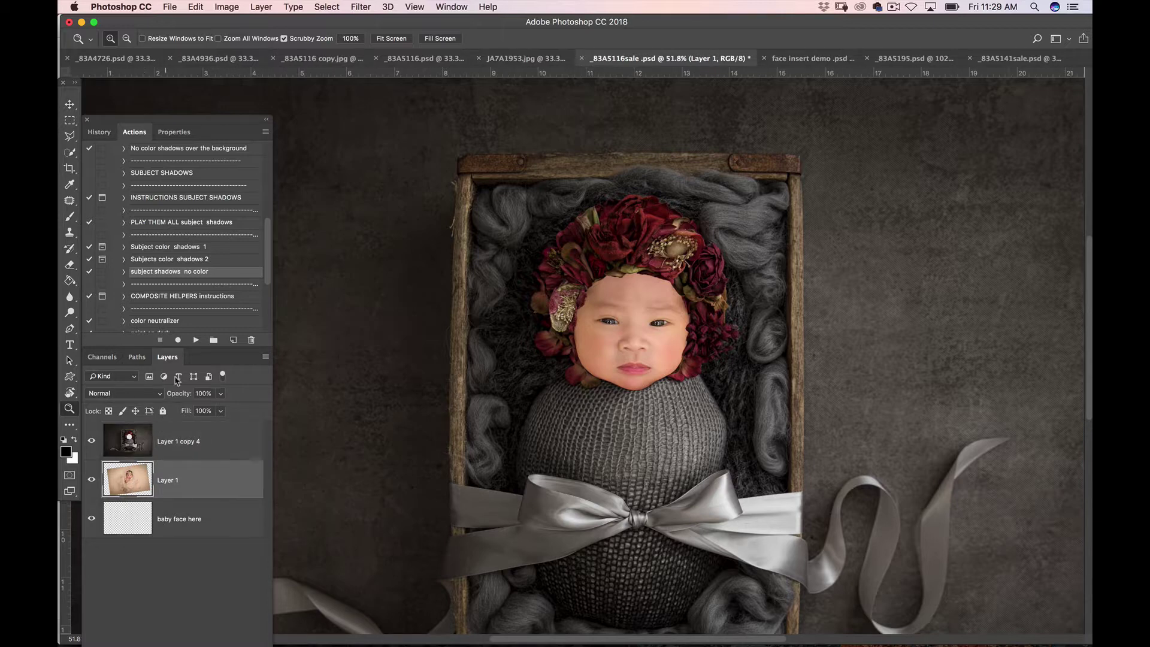
left_click(196, 340)
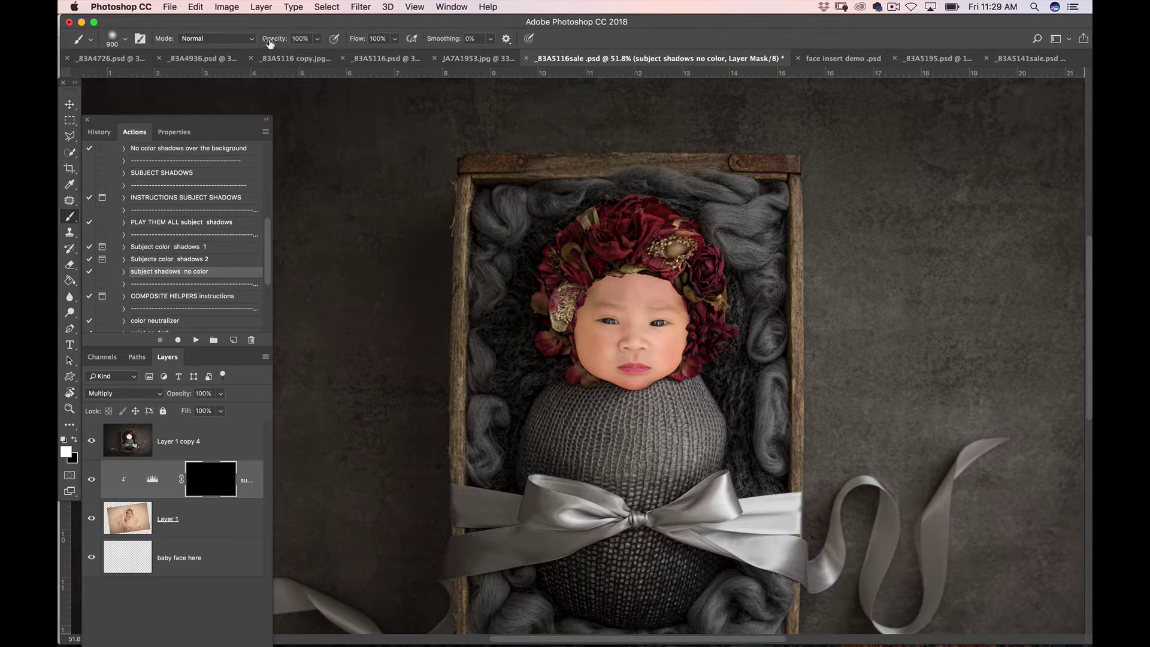
Paint soft shadows around the face on the shadow layer's mask with a size 900 brush at 12% opacity and 12% flow
left_click_drag(286, 39, 216, 38)
left_click_drag(269, 42, 278, 43)
left_click_drag(362, 43, 312, 47)
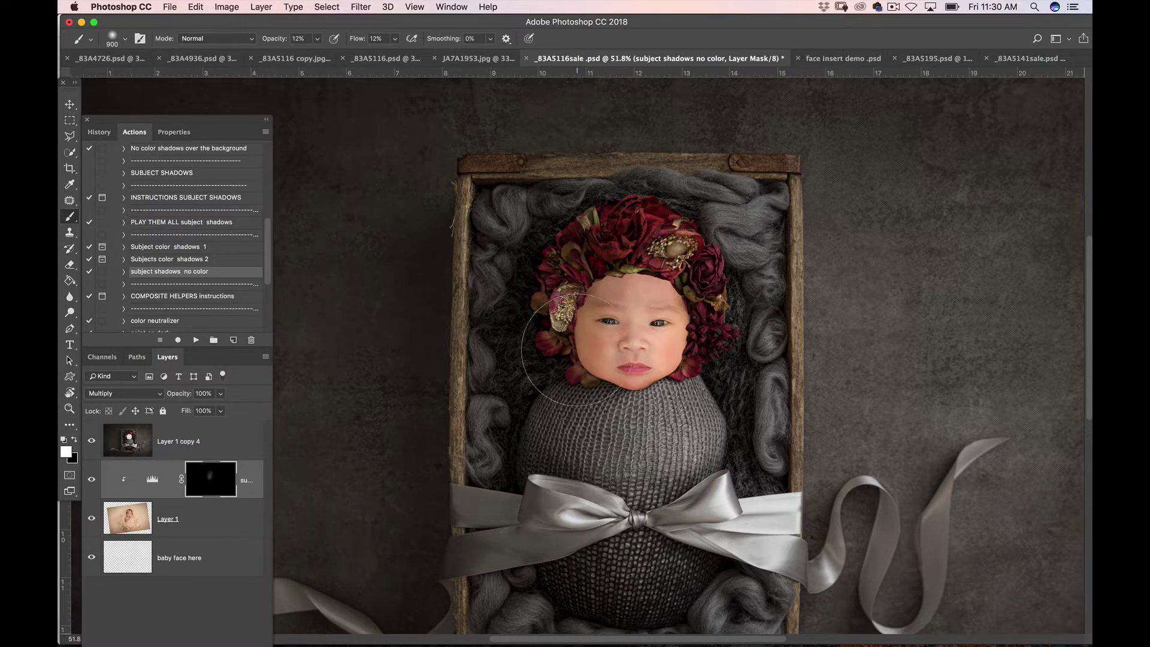
mouse_move(579, 358)
left_mouse_down()
mouse_move(574, 382)
mouse_move(576, 315)
mouse_move(579, 380)
left_mouse_up()
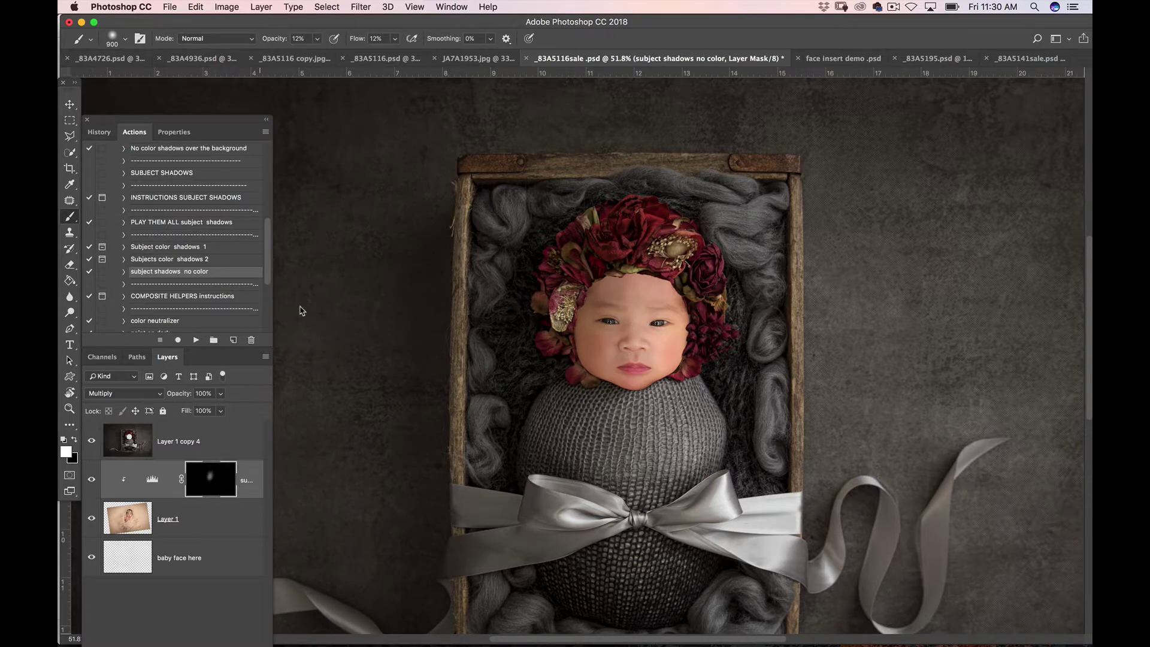
Paint shadow along the face's edge under the flowers on the mask, using 21% opacity, 100% flow and brush sizes 80 and 60
left_click_drag(358, 38, 426, 27)
left_click_drag(272, 45, 279, 43)
key("z")
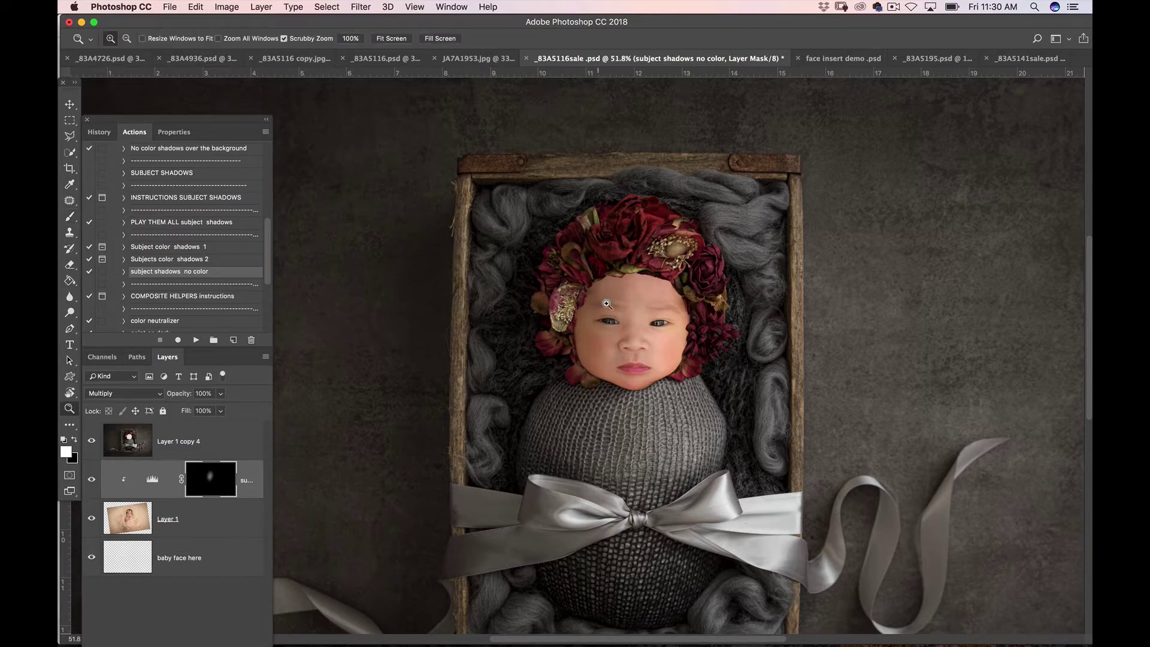
mouse_move(556, 340)
left_mouse_down()
mouse_move(634, 325)
mouse_move(616, 341)
mouse_move(598, 336)
left_mouse_up()
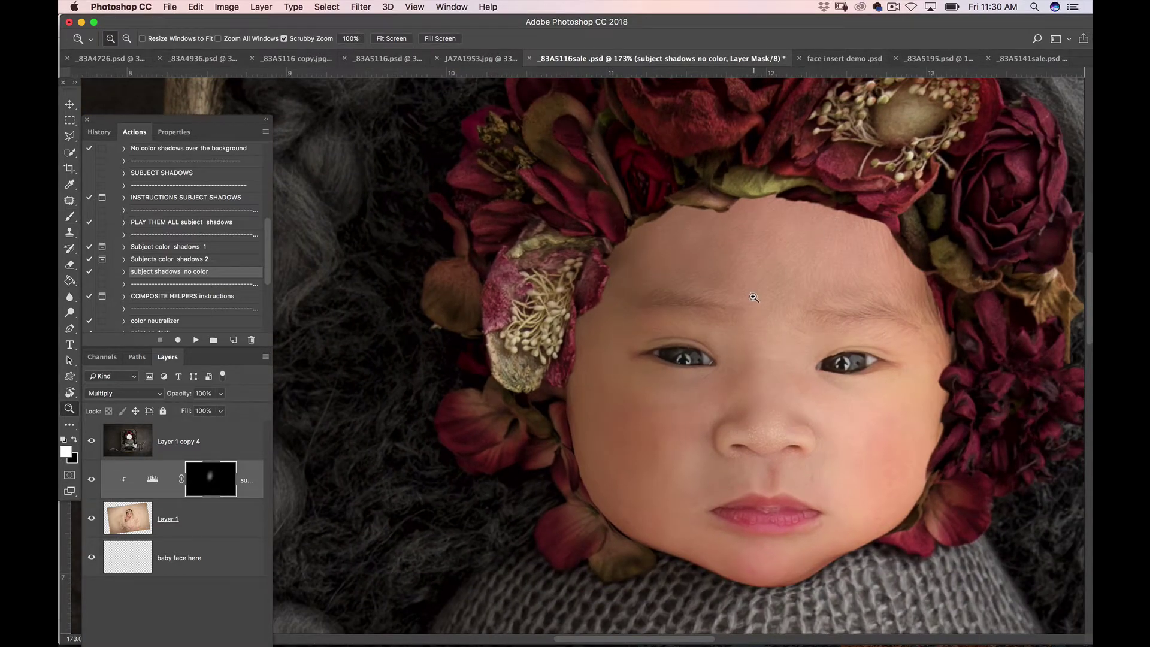
key("b")
key("bracketleft")
key("bracketleft")
key("bracketleft")
key("bracketleft")
key("bracketleft")
key("bracketleft")
key("bracketleft")
key("bracketleft")
key("bracketleft")
key("bracketleft")
key("bracketleft")
key("bracketleft")
key("bracketleft")
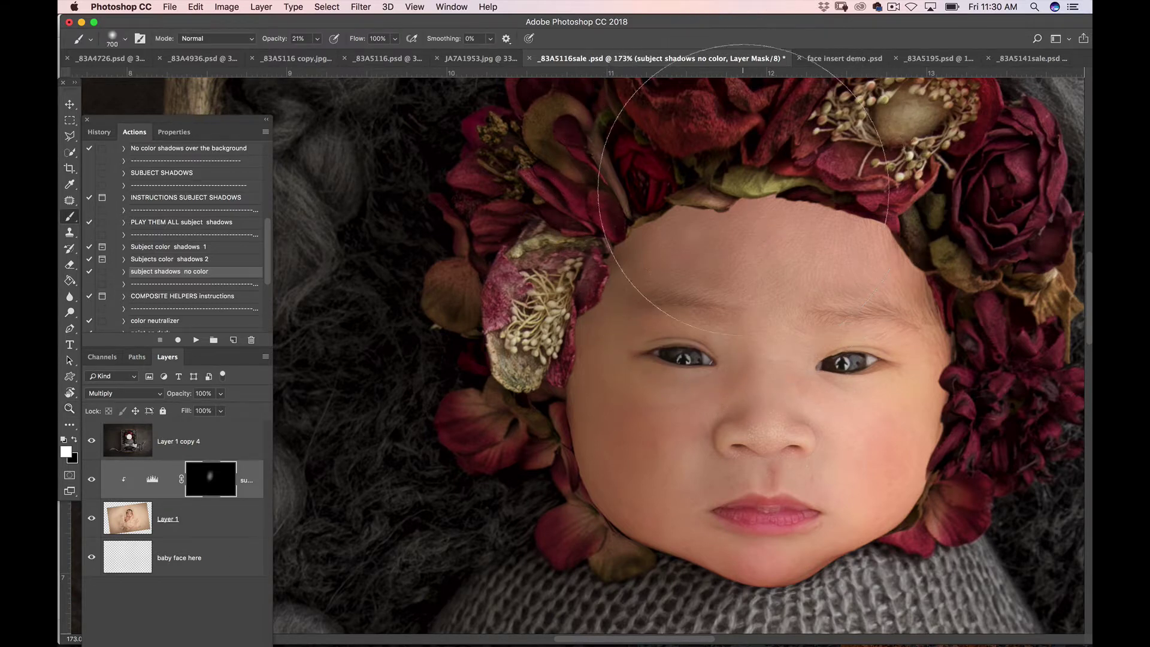
key("bracketleft")
key("bracketleft")
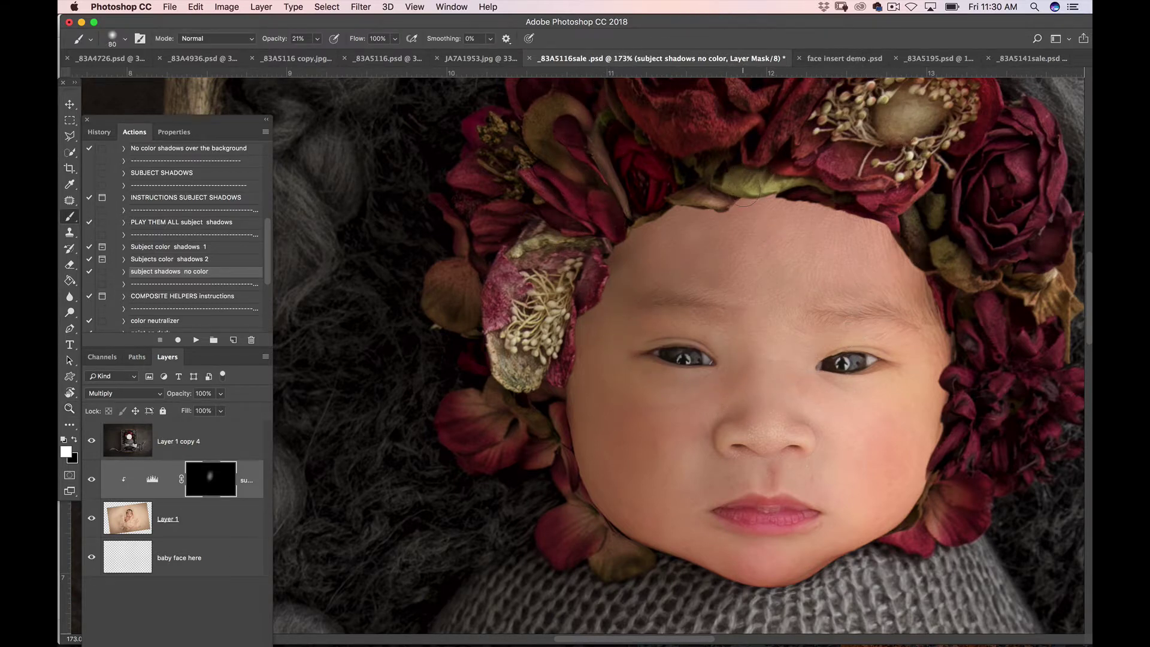
key("bracketleft")
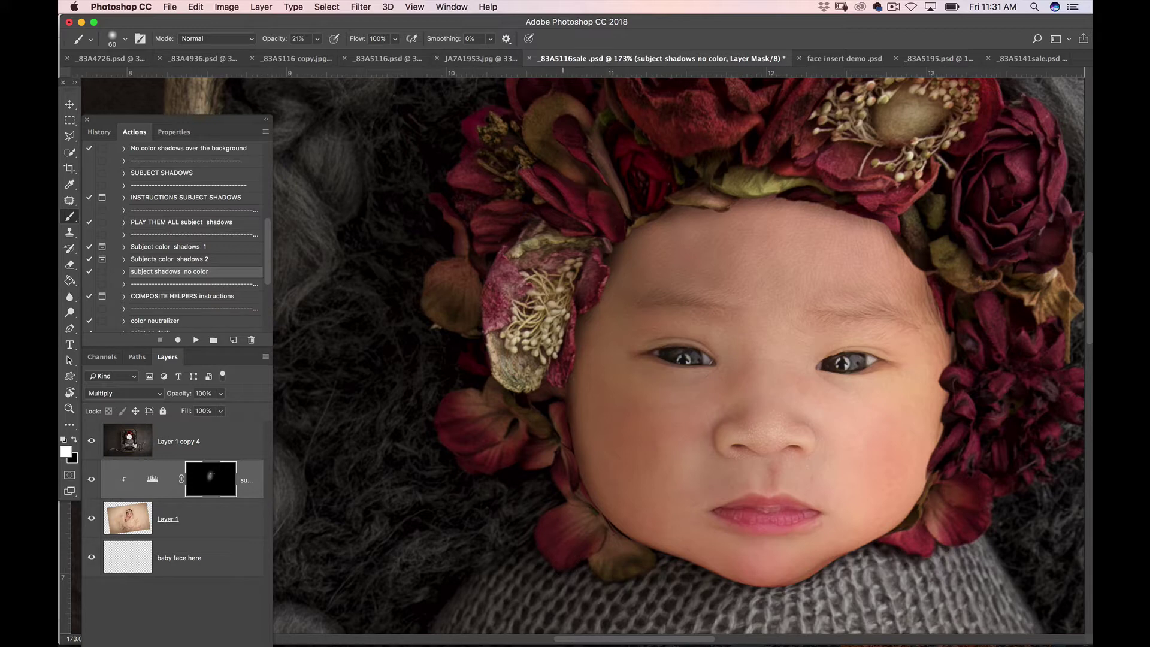
Lower the brush opacity to 1% and brush the mask down the temple beside the dark red flowers
left_click_drag(274, 39, 271, 37)
left_click_drag(274, 39, 266, 40)
mouse_move(878, 218)
left_mouse_down()
mouse_move(907, 239)
mouse_move(920, 285)
mouse_move(952, 316)
mouse_move(940, 363)
left_mouse_up()
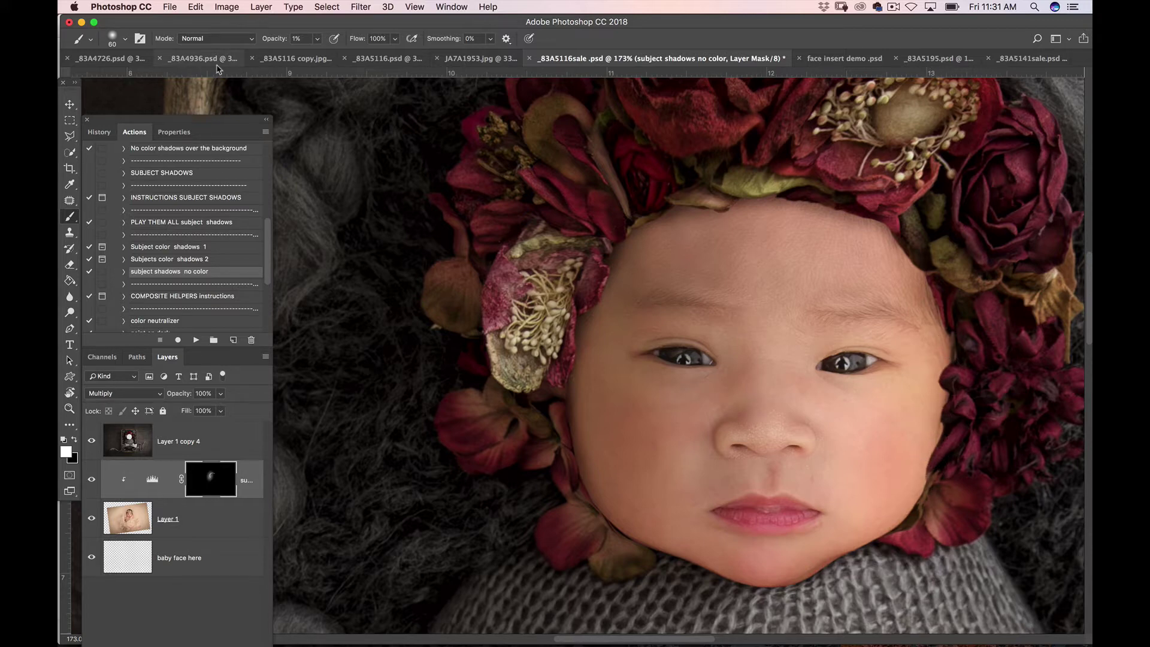
Deepen the contact shadow under the flowers along the forehead and temple with a small brush up to size 45 at 87% opacity
left_click_drag(270, 39, 347, 48)
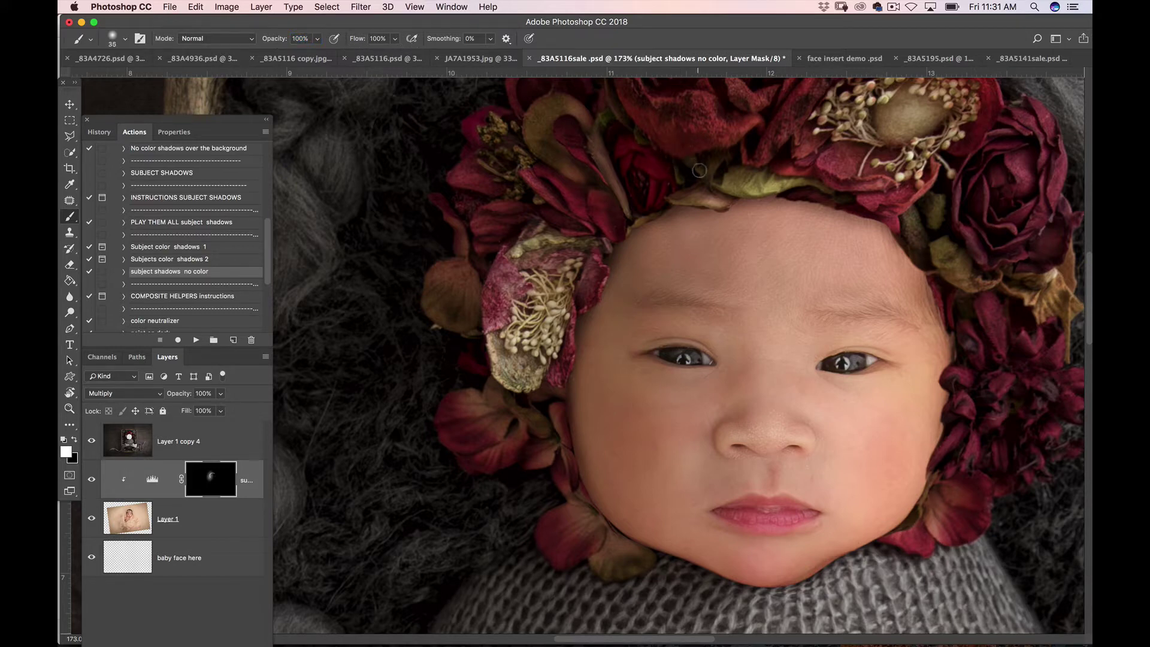
key("bracketleft")
key("bracketleft")
key("bracketleft")
key("bracketleft")
key("bracketleft")
key("bracketleft")
key("bracketleft")
left_click_drag(279, 42, 266, 40)
left_click_drag(876, 222, 884, 230)
key("bracketright")
key("bracketright")
key("bracketright")
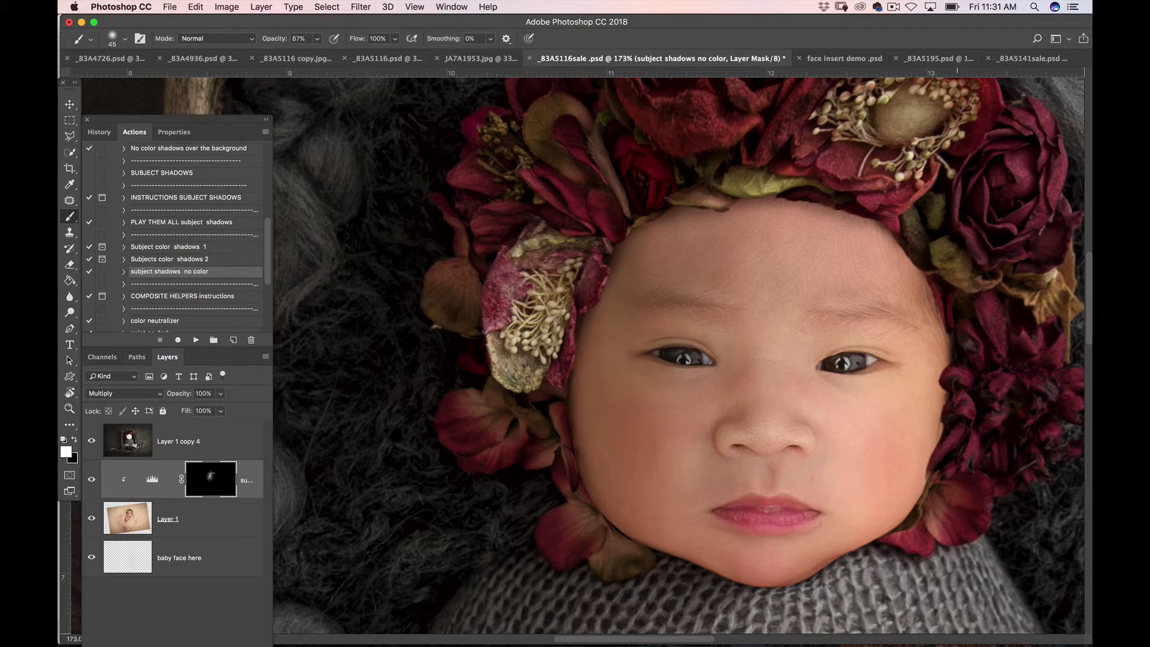
View the whole composite and merge all visible layers into one
key("z")
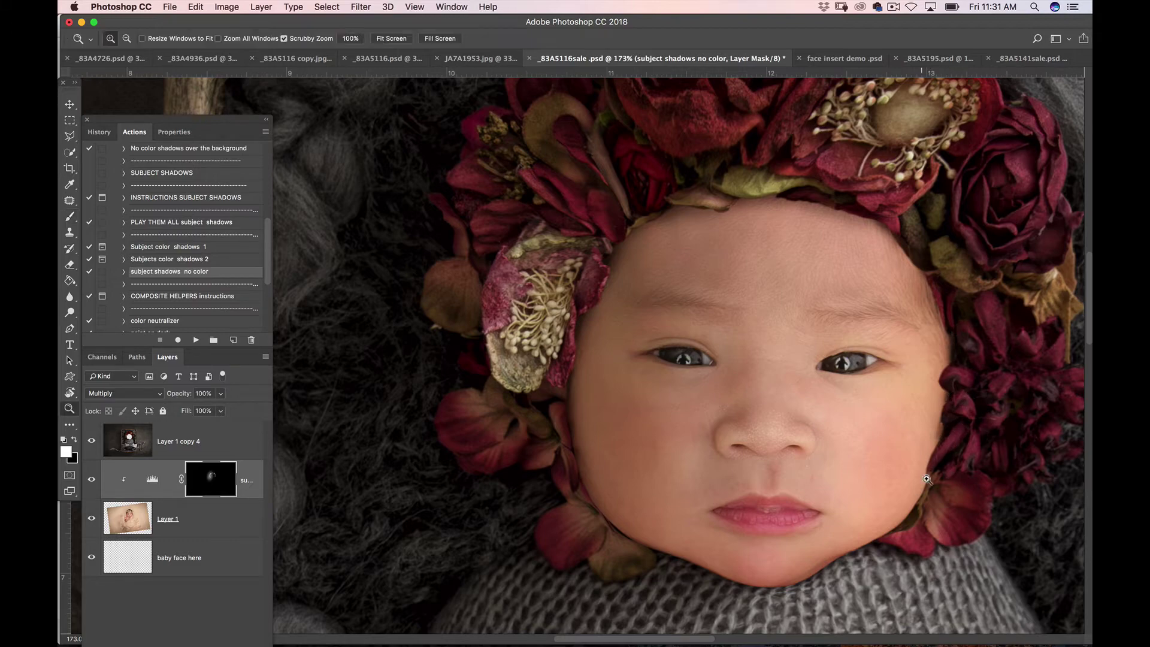
left_click_drag(934, 481, 826, 482)
scroll(608, 303, "down", 5)
scroll(608, 303, "right", 5)
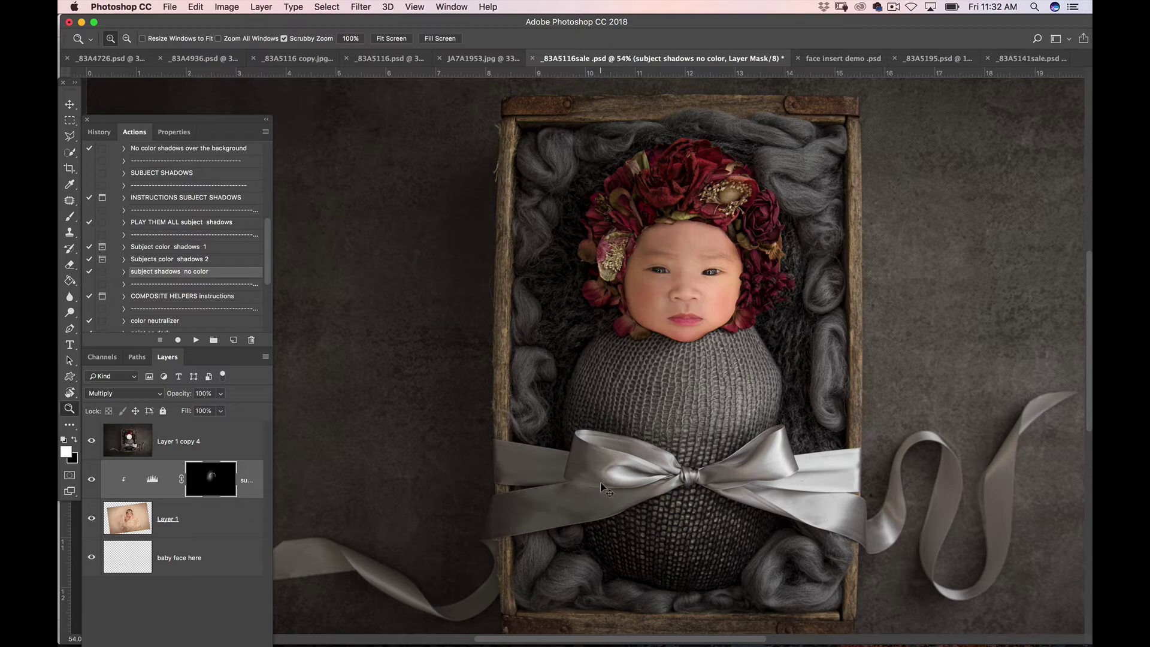
key("super+shift+e")
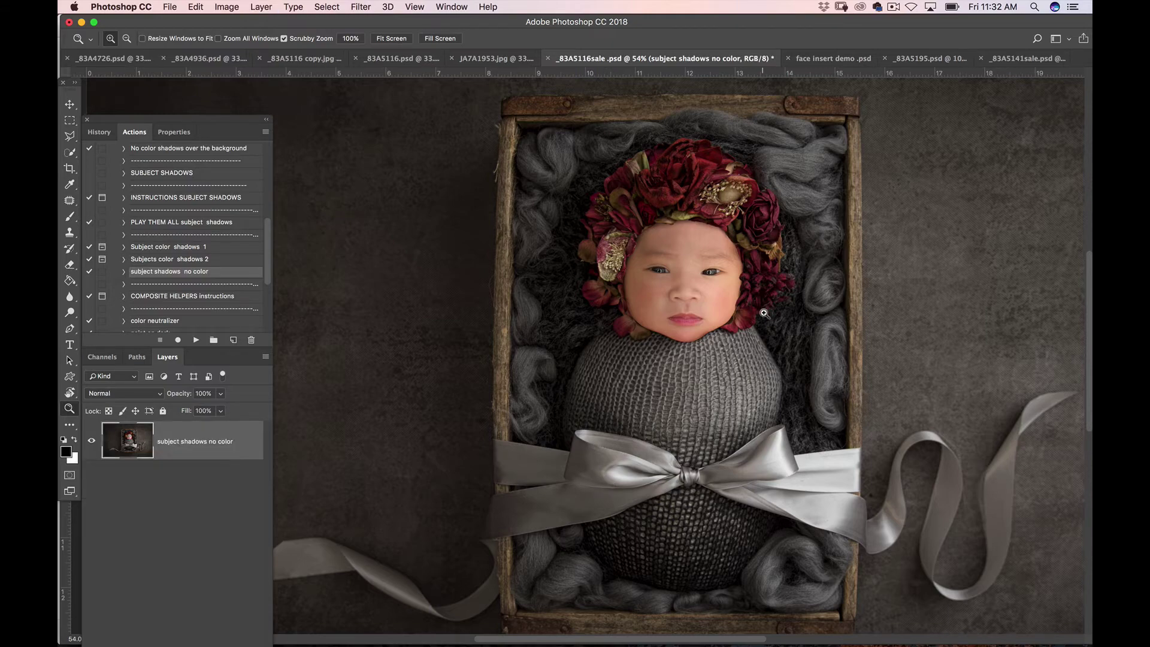
Soften the edge where the chin meets the knit wrap using the Blur tool at 100% strength with a much smaller brush
left_click_drag(702, 328, 788, 299)
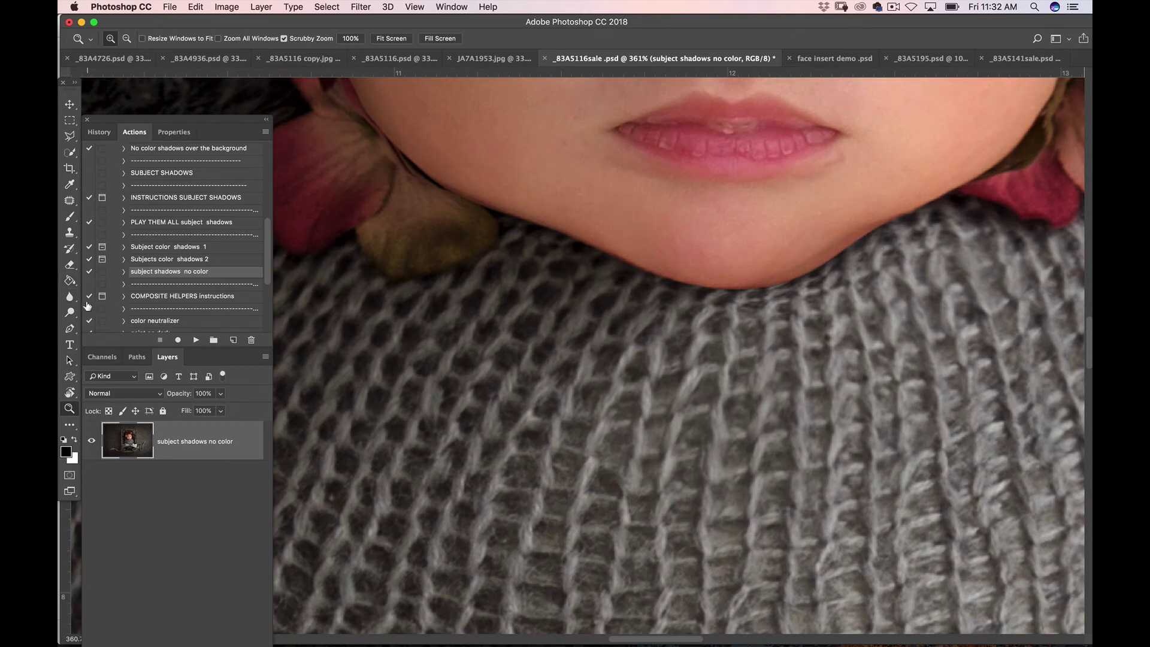
left_click(70, 297)
left_click(69, 312)
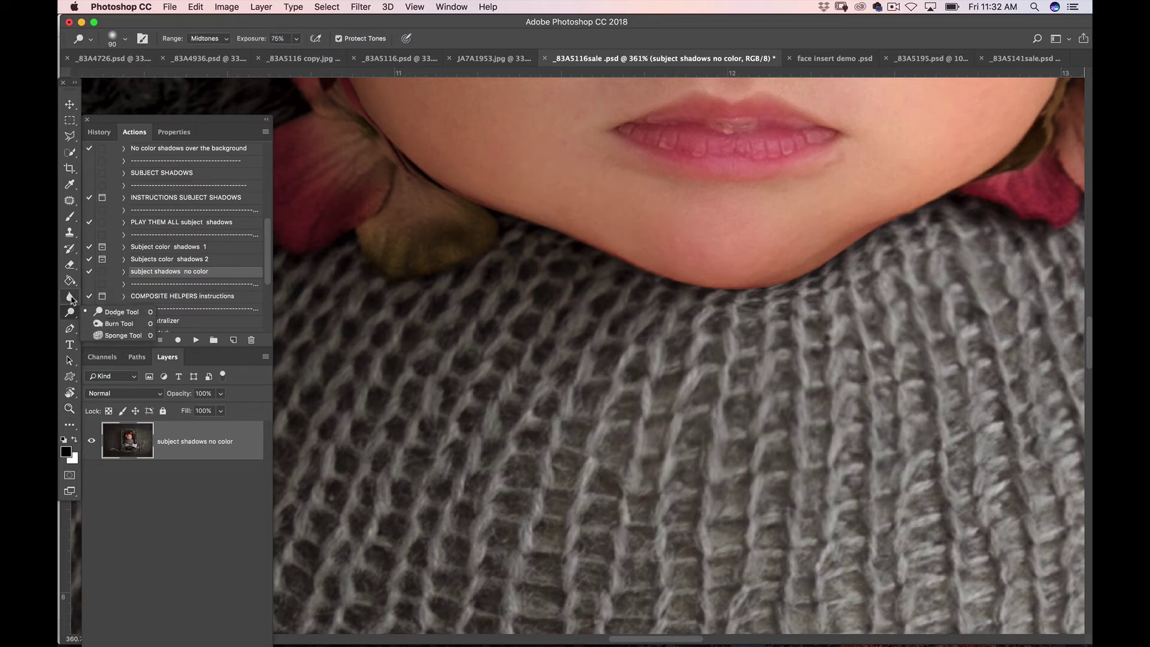
left_click(70, 298)
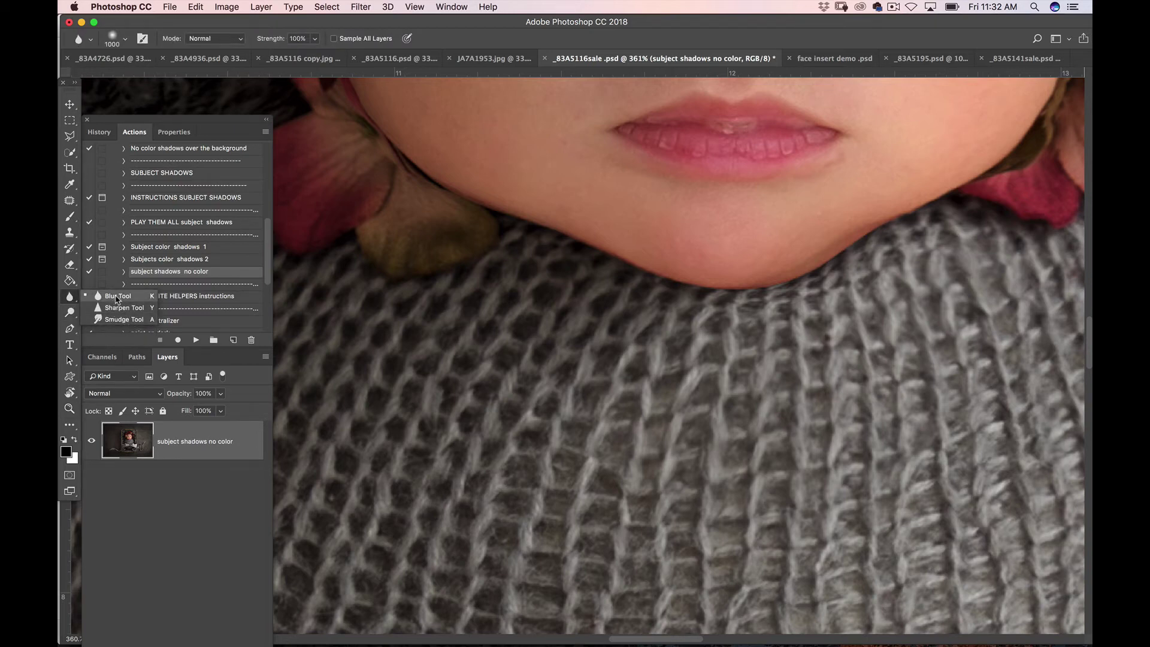
left_click(117, 296)
key("bracketleft")
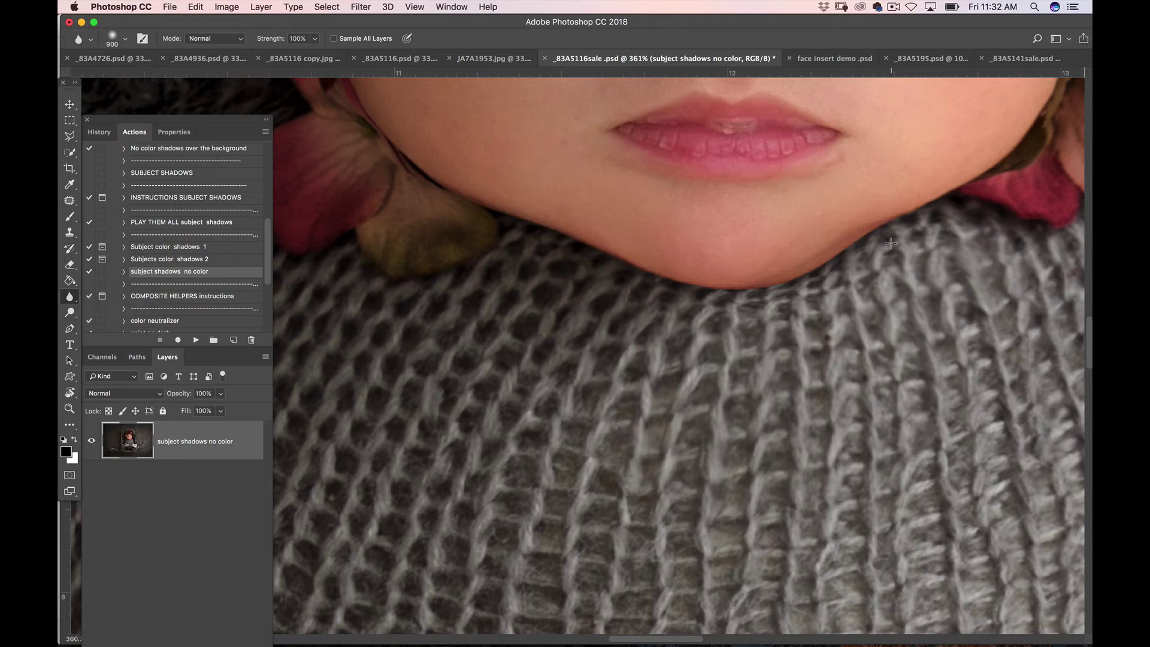
key("bracketleft")
key("bracketleft")
key("bracketleft")
key("bracketleft")
key("bracketleft")
key("bracketleft")
key("bracketleft")
key("bracketleft")
key("bracketleft")
key("bracketleft")
key("bracketleft")
key("bracketleft")
key("bracketleft")
key("bracketleft")
key("bracketleft")
key("bracketleft")
key("bracketleft")
key("bracketleft")
key("bracketleft")
key("bracketleft")
key("bracketleft")
key("z")
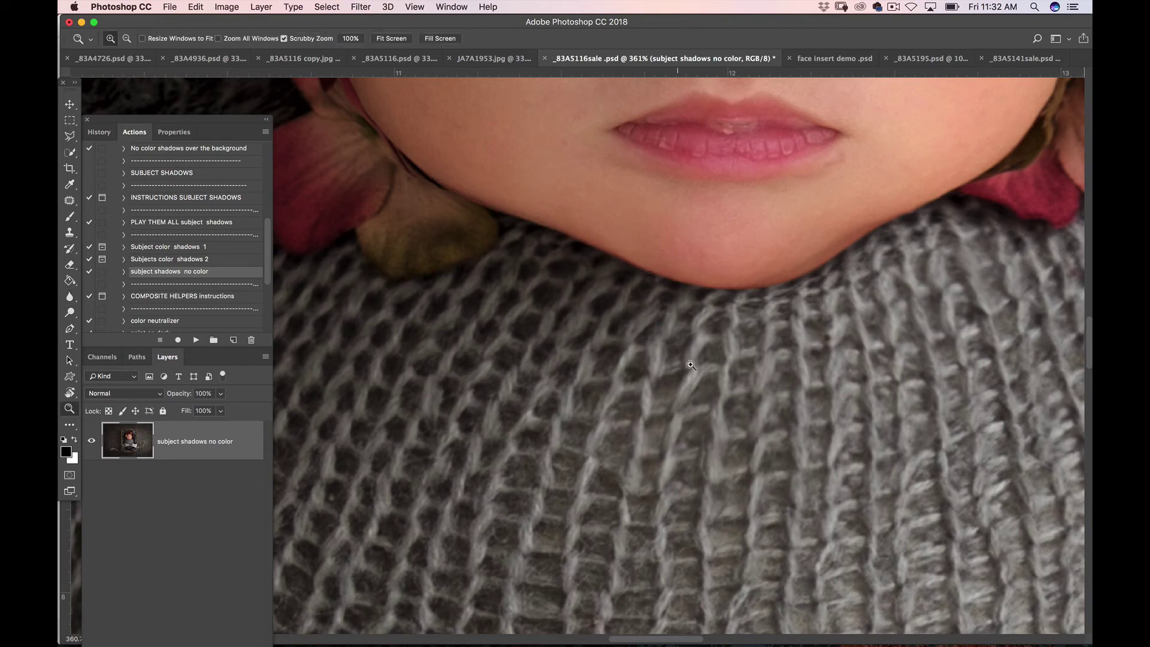
left_click_drag(761, 356, 634, 466)
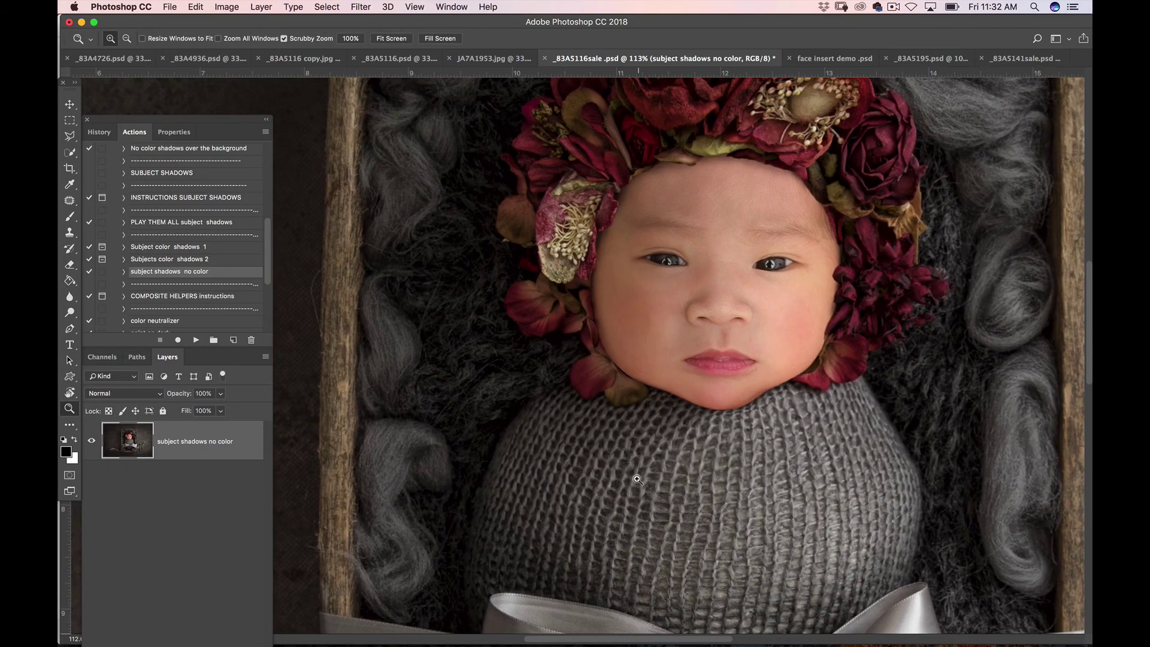